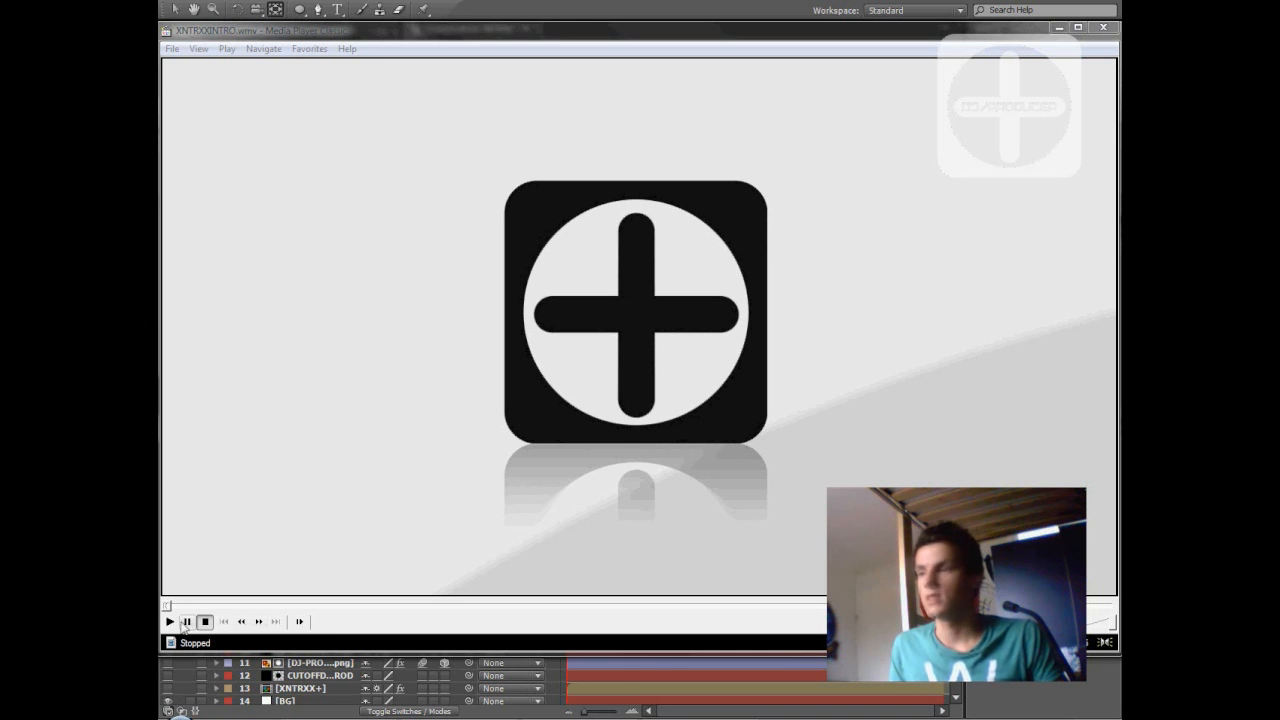
# Step: Play the rendered XNTRXXINTRO.wmv intro for reference, then return to the After Effects project
pyautogui.click(170, 622)
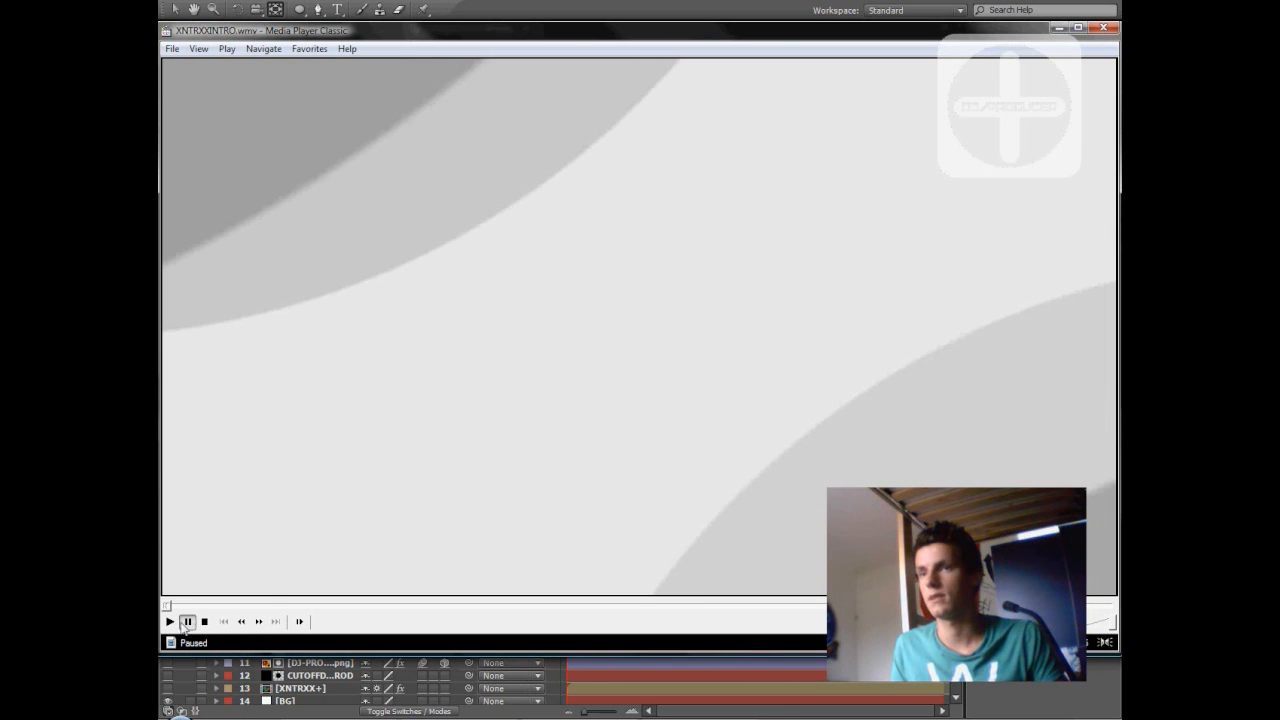
pyautogui.click(1058, 27)
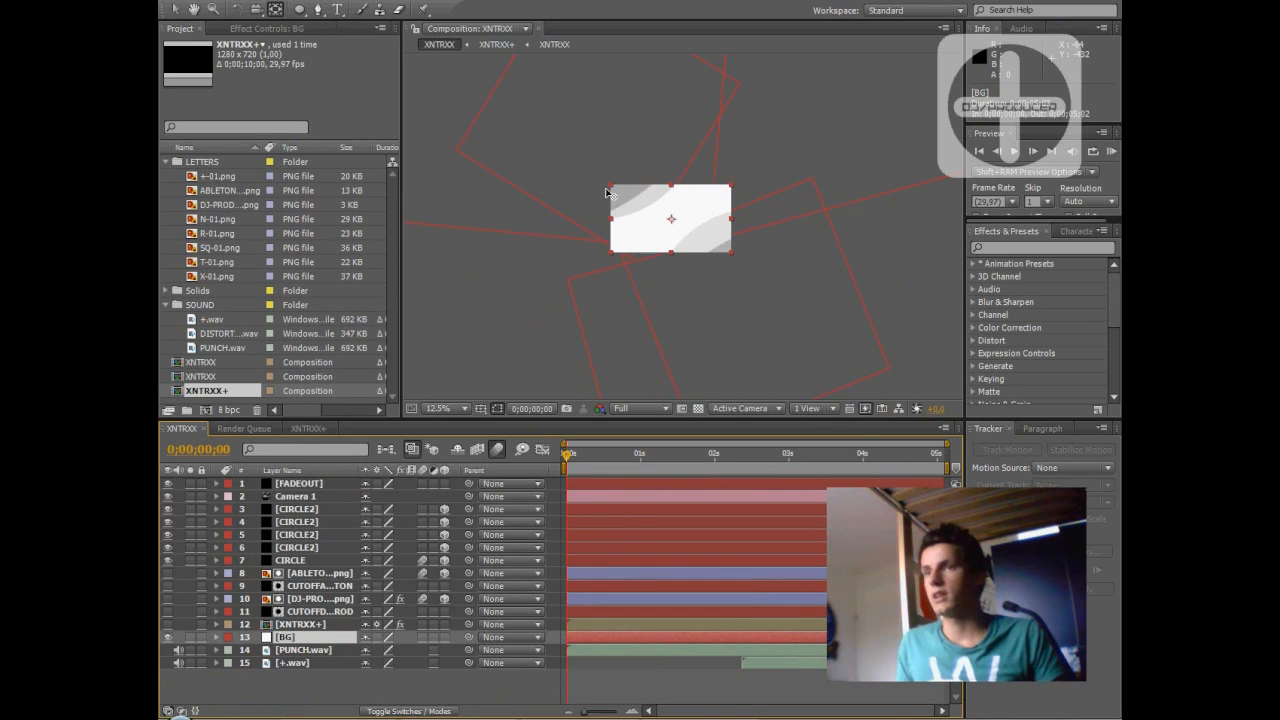
pyautogui.click(285, 1)
pyautogui.moveTo(480, 12)
pyautogui.click(586, 30)
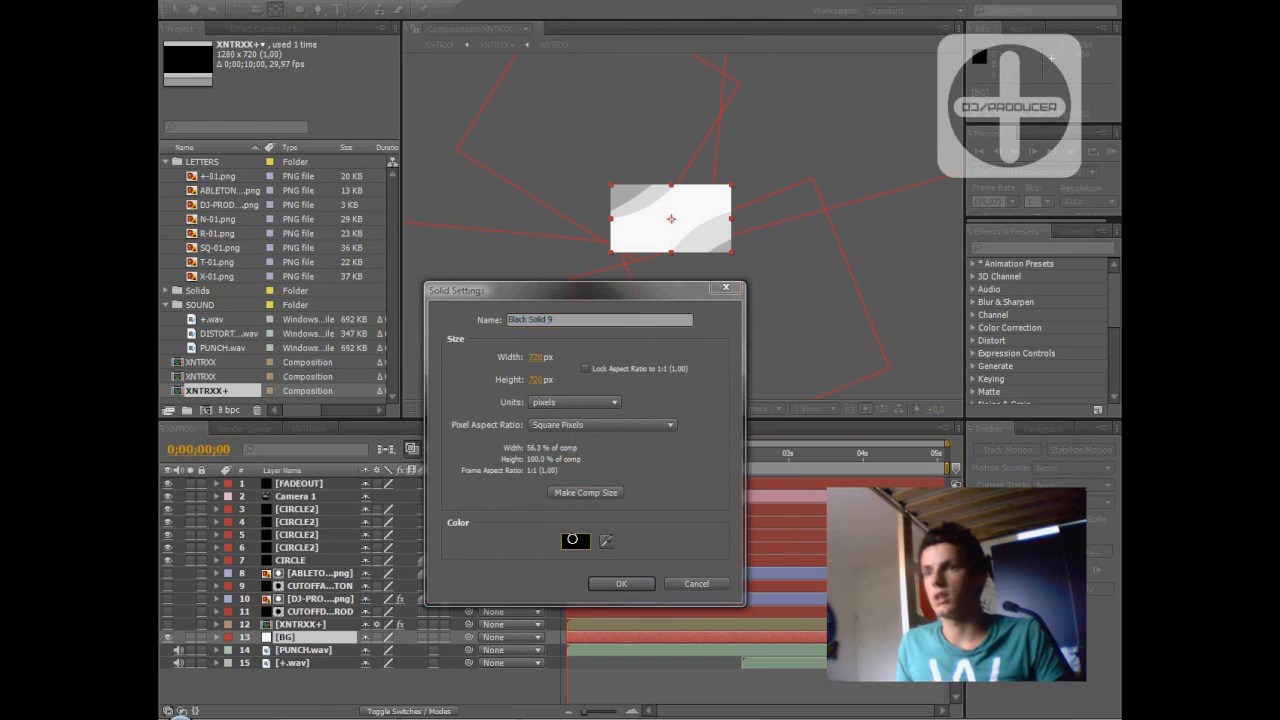
pyautogui.click(572, 540)
pyautogui.click(726, 388)
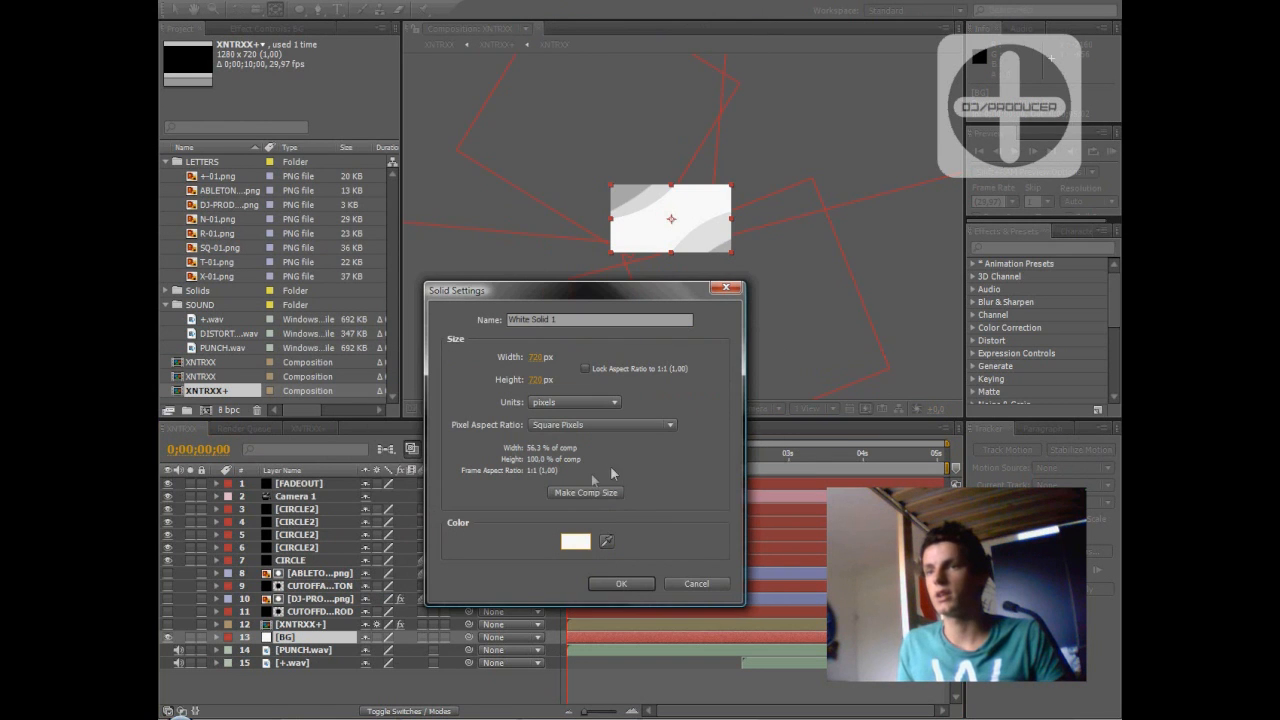
pyautogui.click(684, 586)
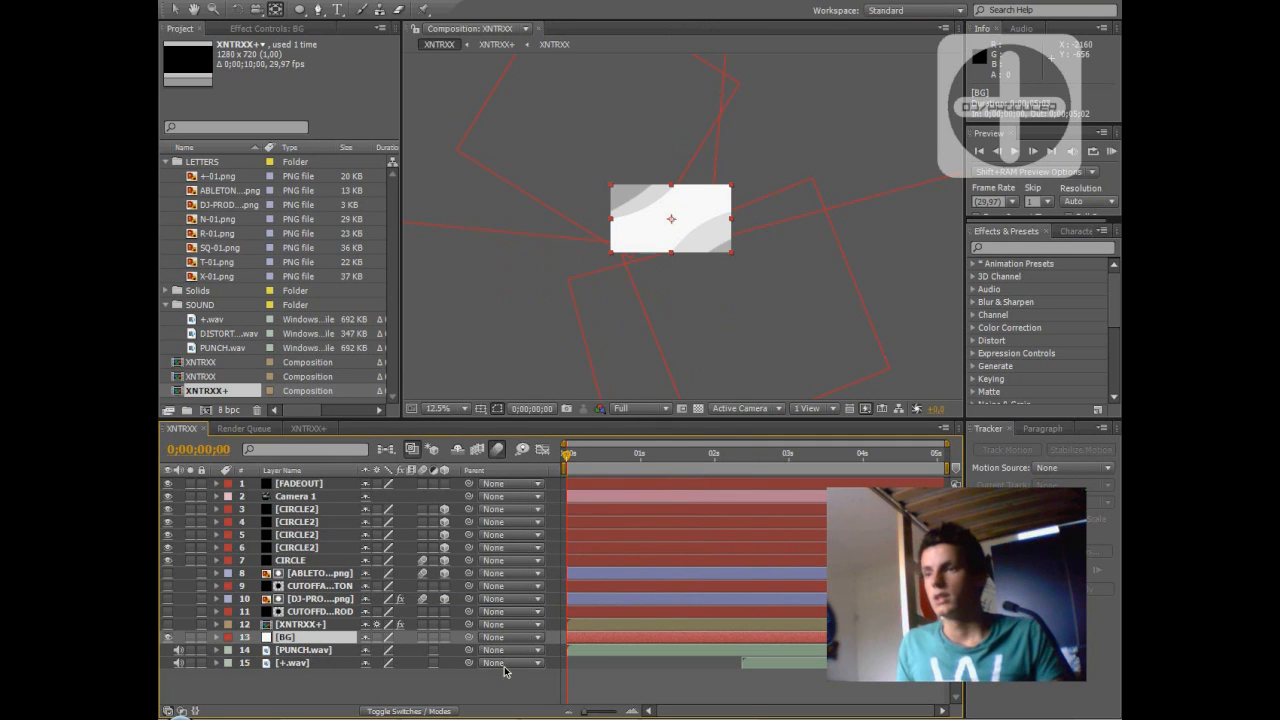
# Step: Create a black 720 x 720 px solid and give it an elliptical mask filling the whole solid
pyautogui.click(306, 511)
pyautogui.click(286, 1)
pyautogui.moveTo(330, 8)
pyautogui.click(568, 25)
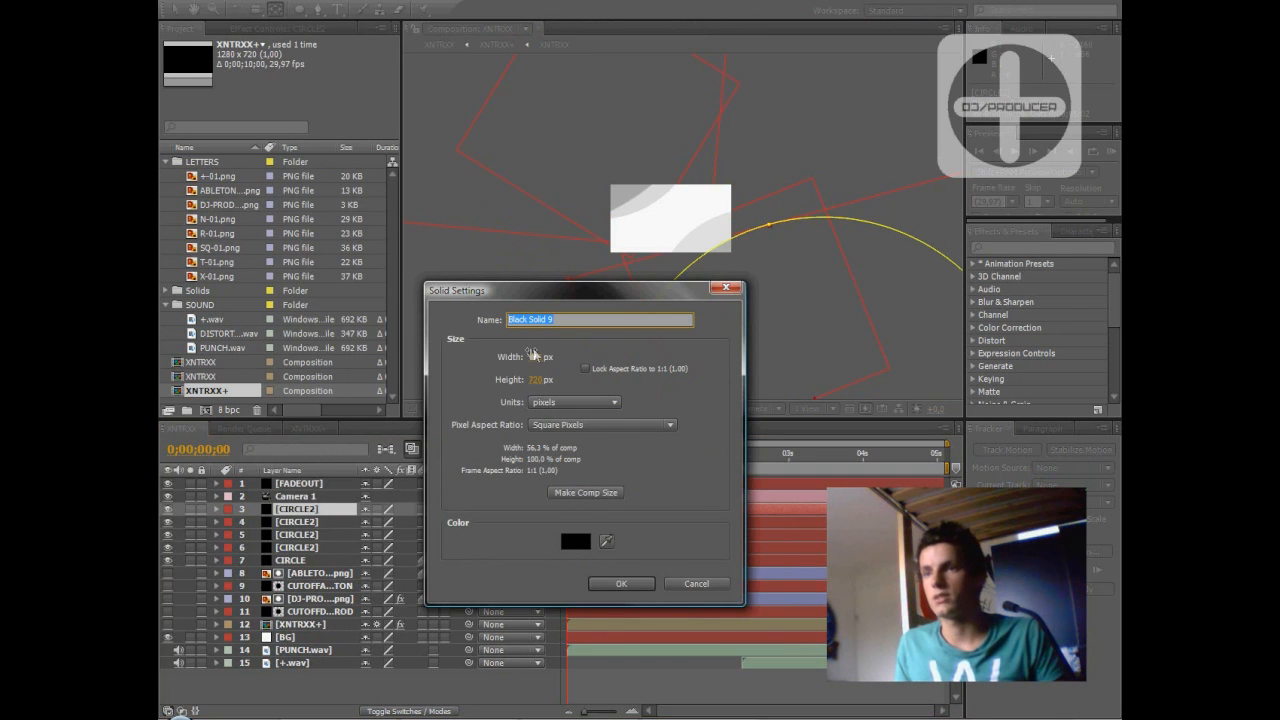
pyautogui.click(616, 583)
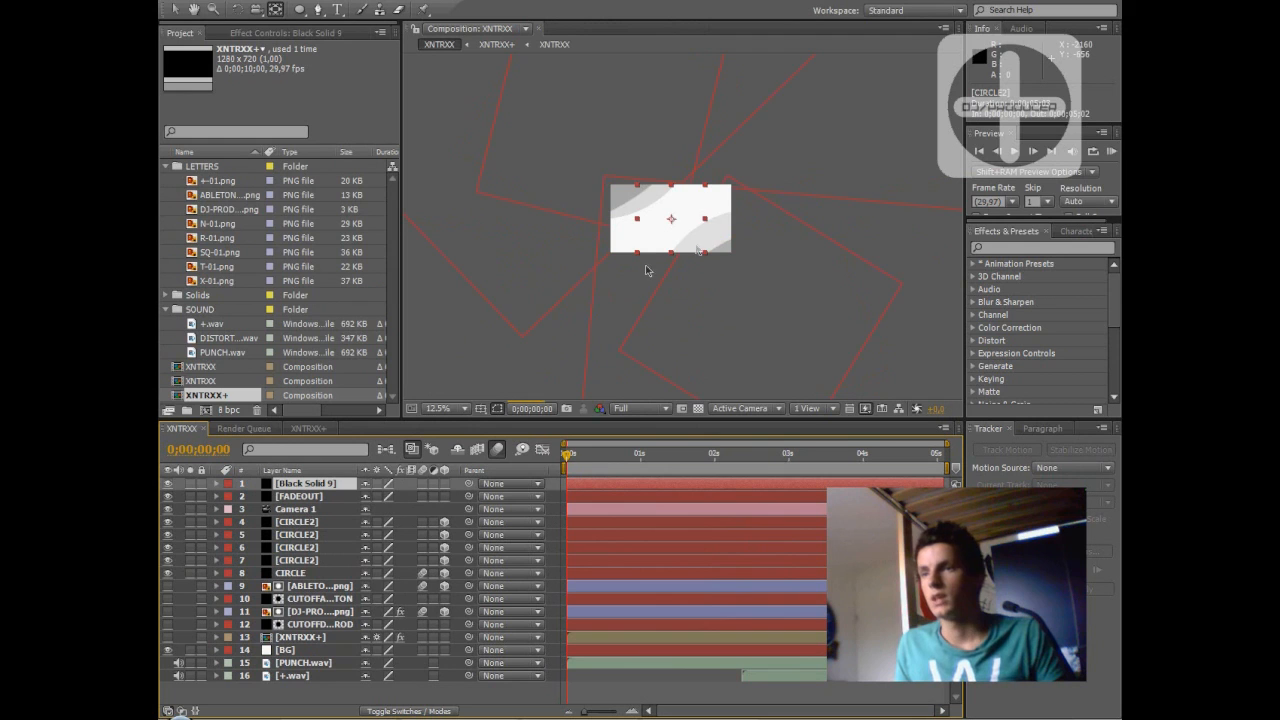
pyautogui.click(300, 12)
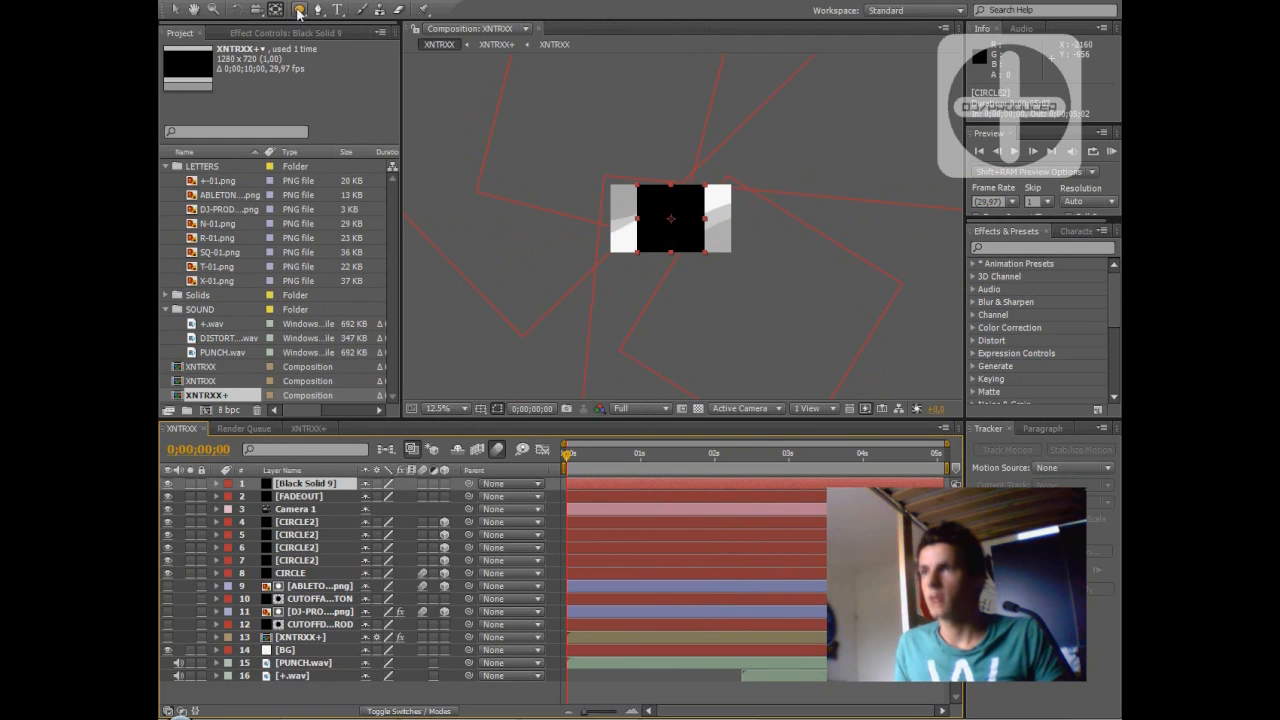
pyautogui.doubleClick(300, 12)
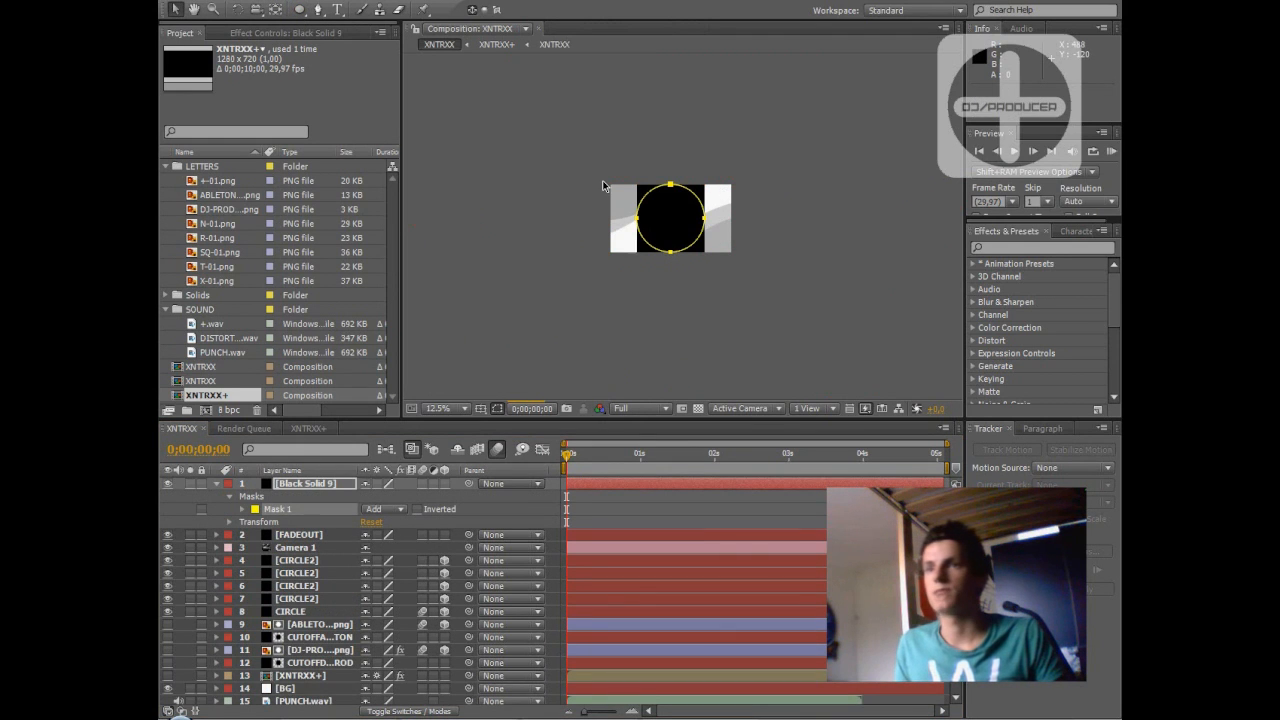
# Step: Enlarge the circular black solid and move it so it only overlaps the frame's lower-right corner
pyautogui.click(319, 484)
pyautogui.moveTo(757, 314); pyautogui.dragTo(757, 314)
pyautogui.moveTo(686, 262); pyautogui.dragTo(770, 350)
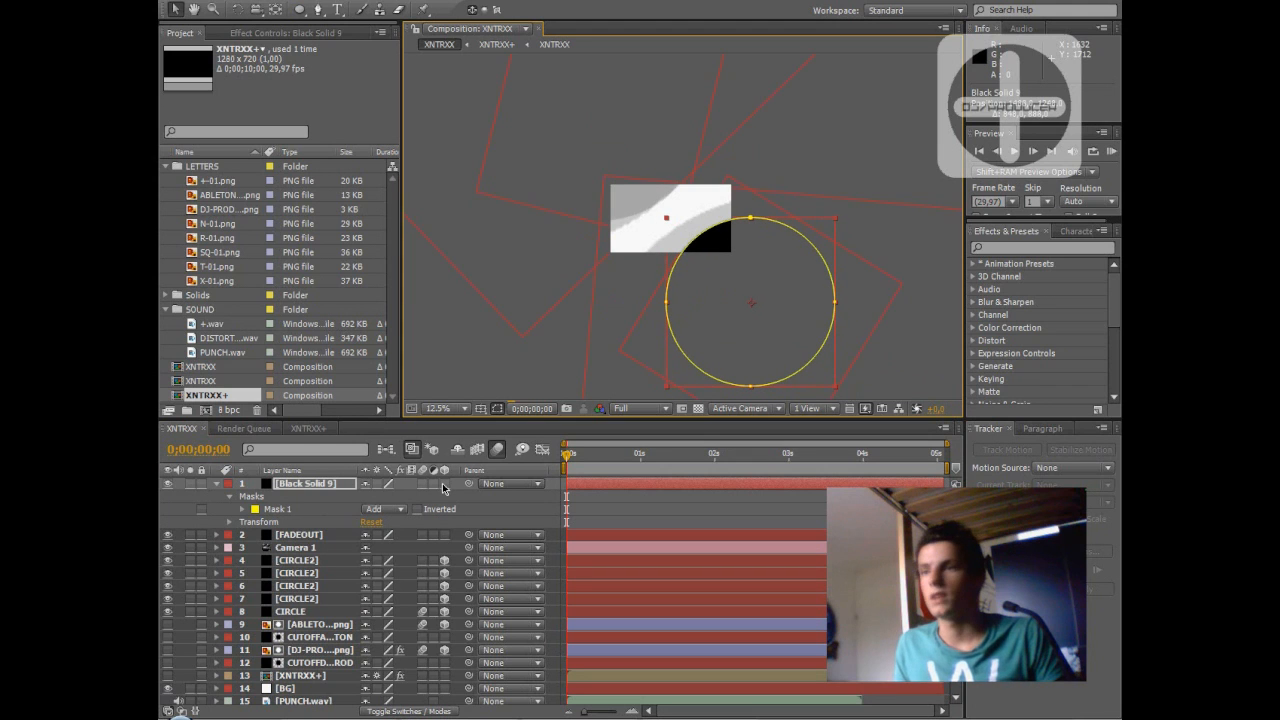
# Step: Make the black solid a 3D layer and, in Top view, move it about 128 px toward the camera, then return to Active Camera
pyautogui.click(444, 485)
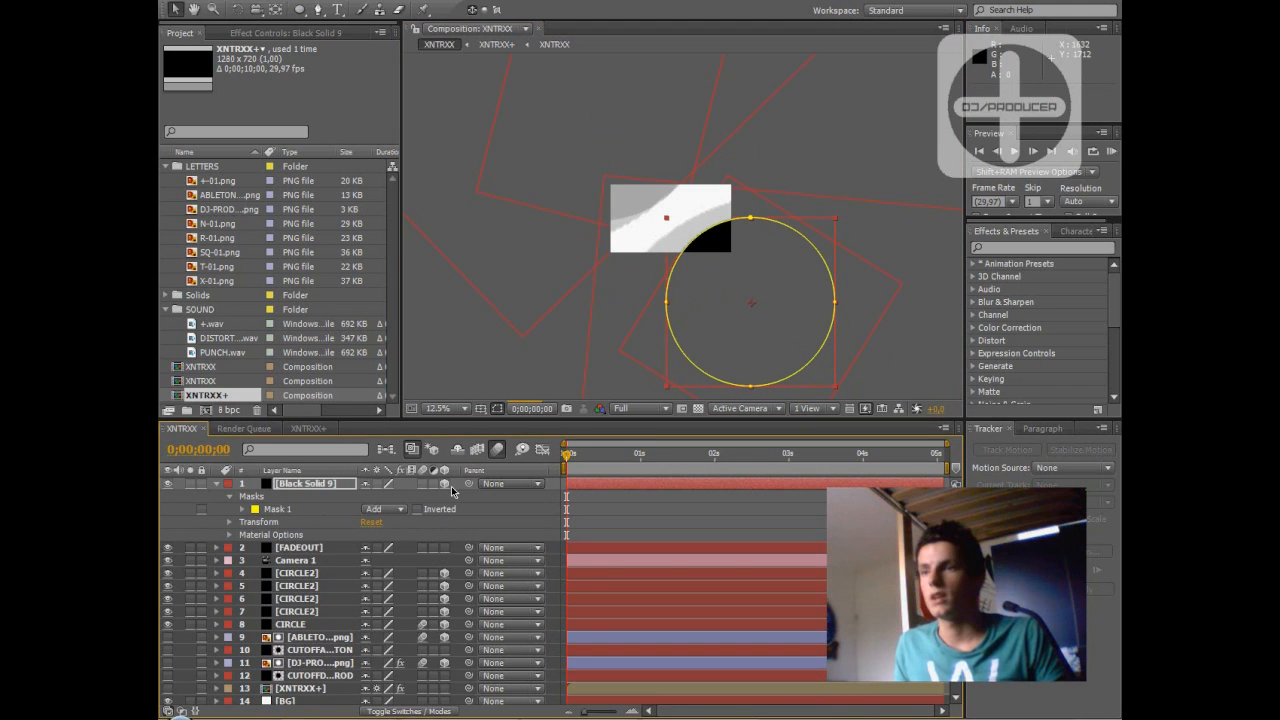
pyautogui.click(776, 409)
pyautogui.click(745, 504)
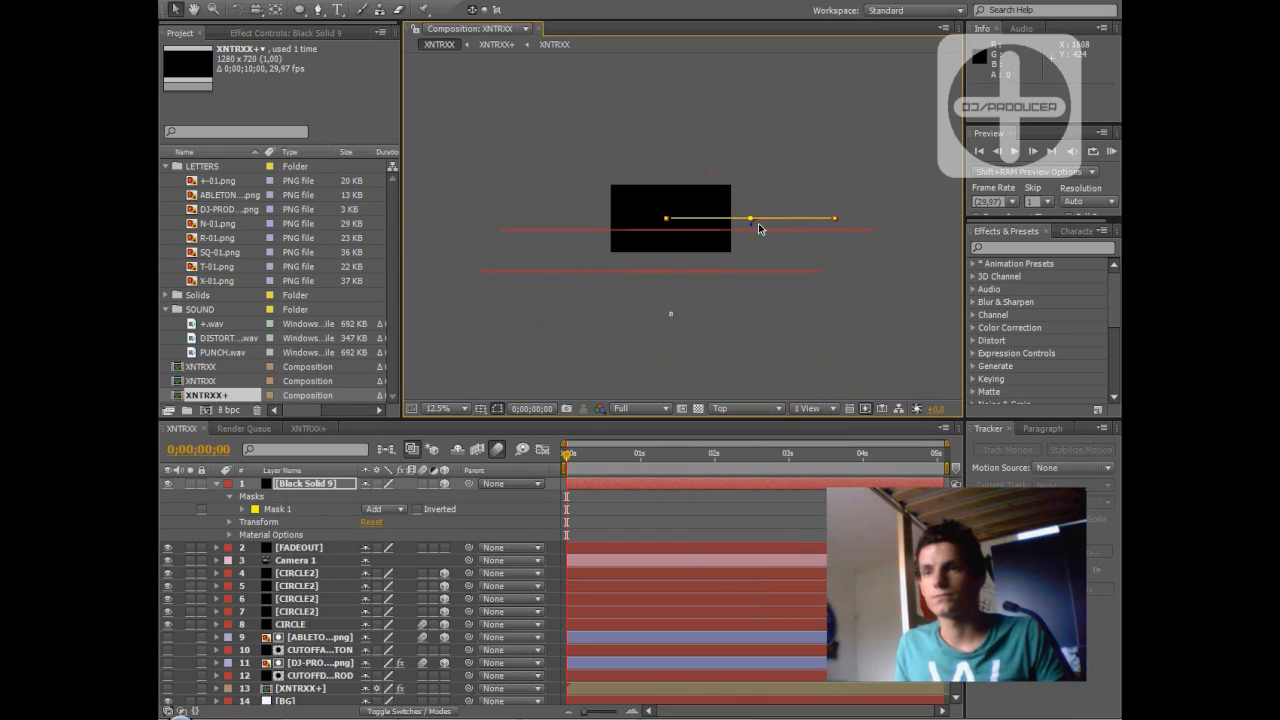
pyautogui.moveTo(753, 226); pyautogui.dragTo(750, 237)
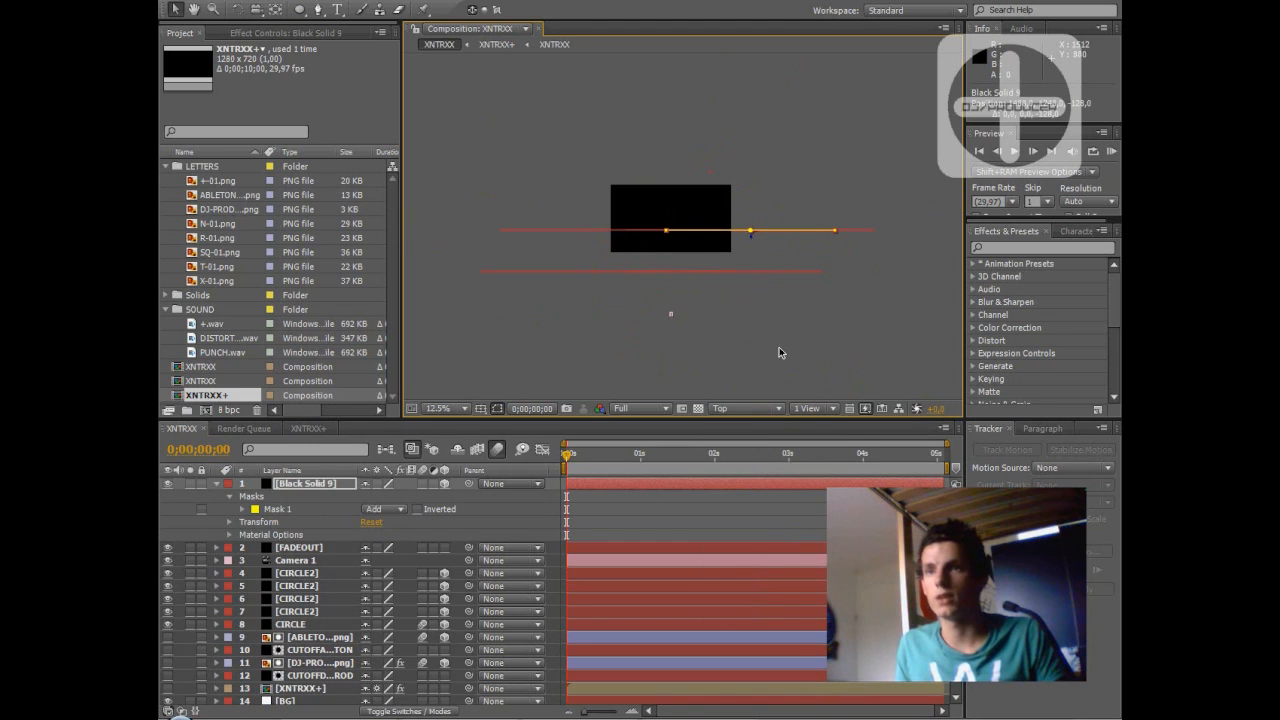
pyautogui.click(752, 409)
pyautogui.click(752, 429)
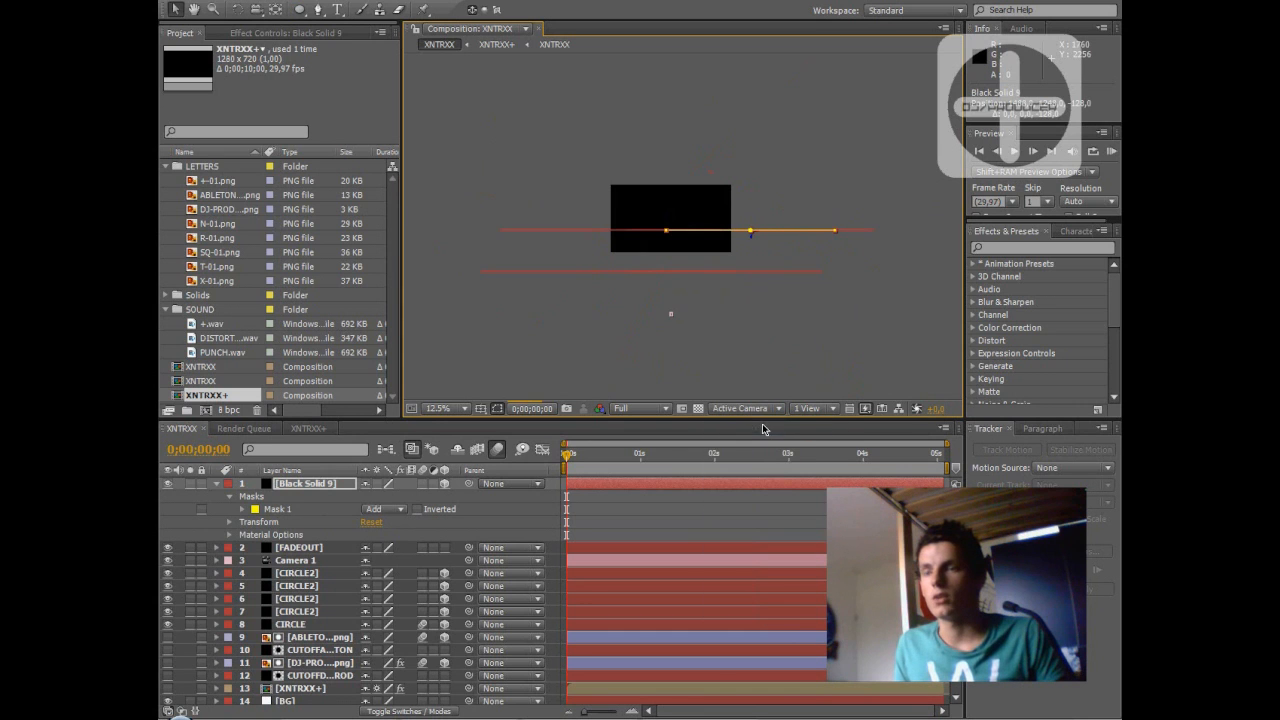
# Step: Set the black solid's opacity to 10% and shift its anchor point slightly off the circle's centre
pyautogui.click(309, 485)
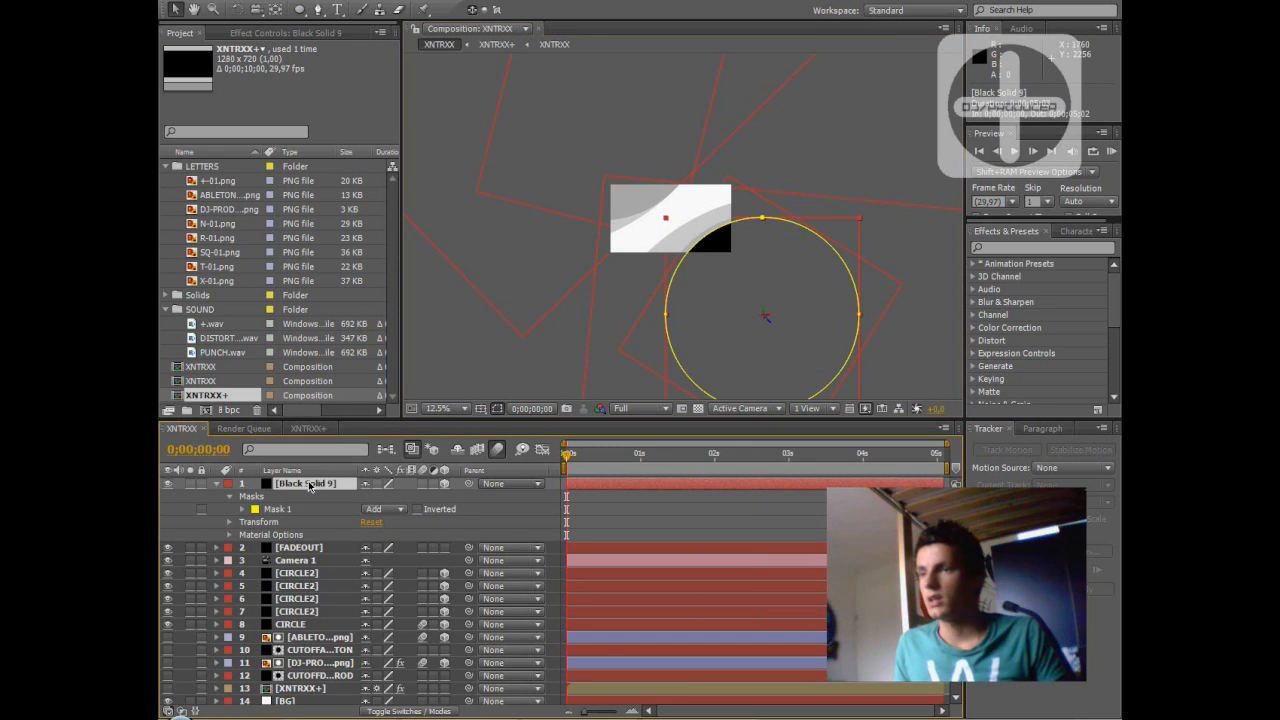
pyautogui.press('t')
pyautogui.click(371, 496)
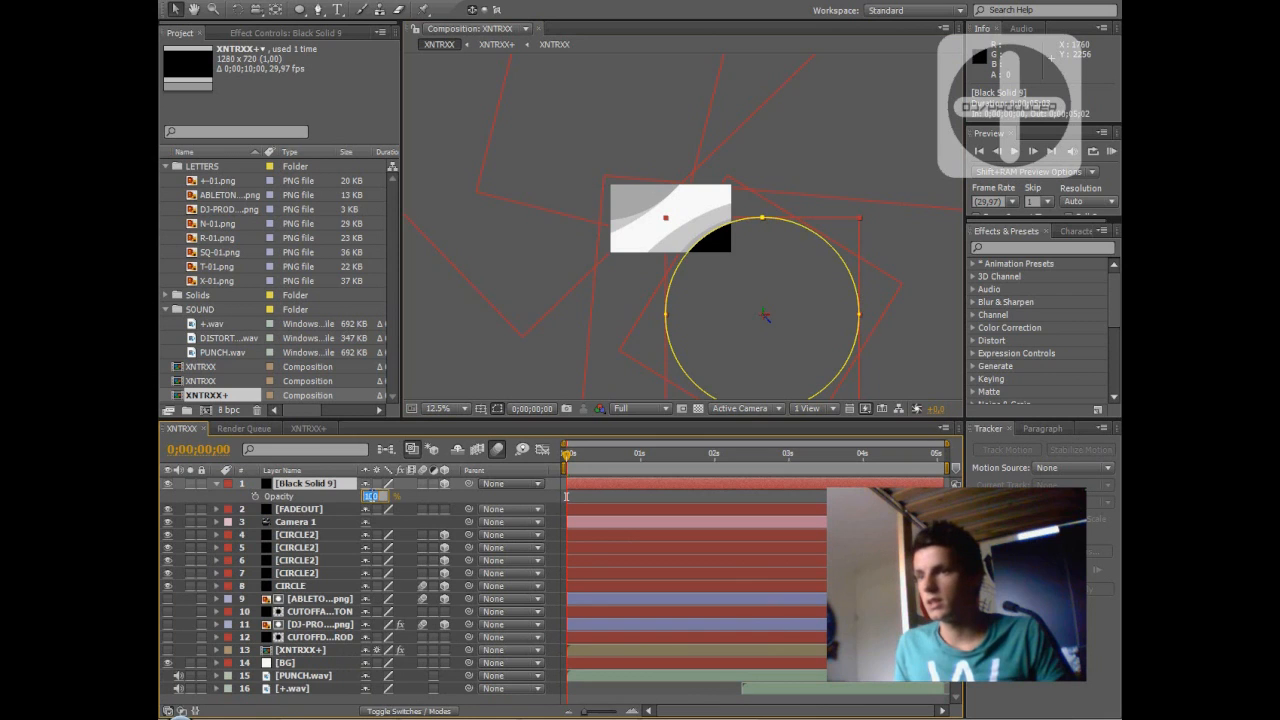
pyautogui.write('10')
pyautogui.press('Return')
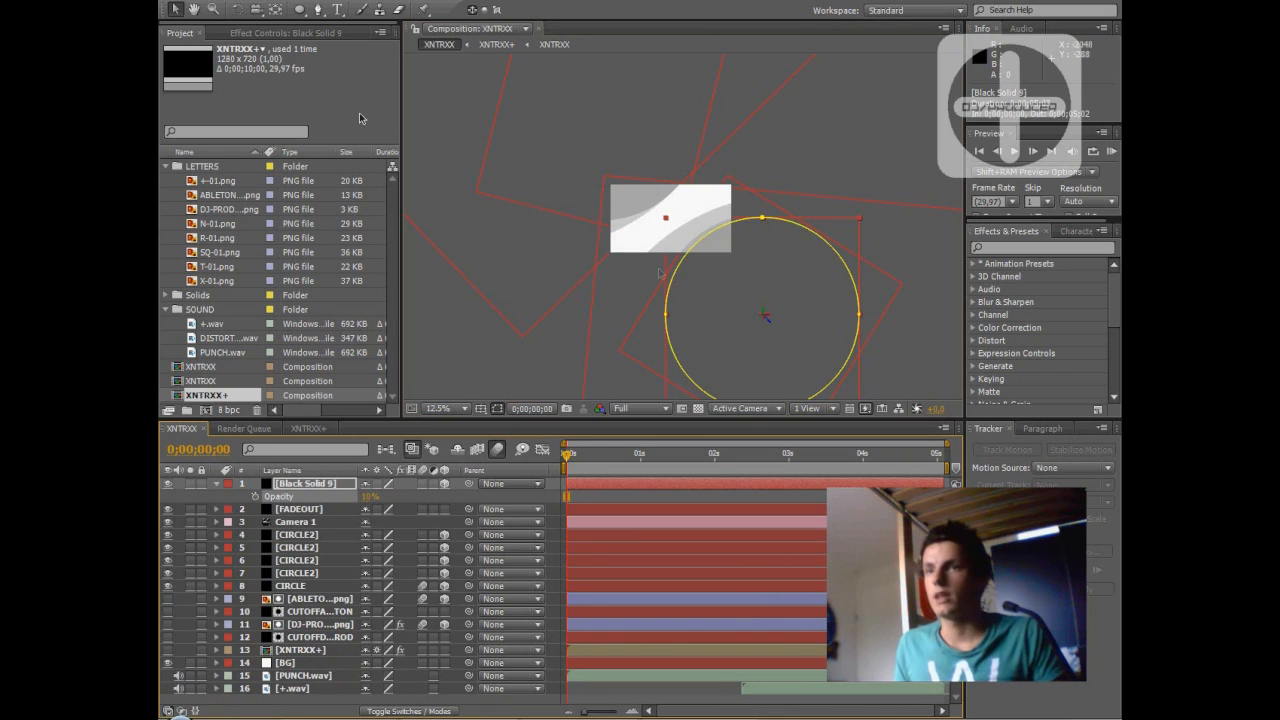
pyautogui.click(275, 10)
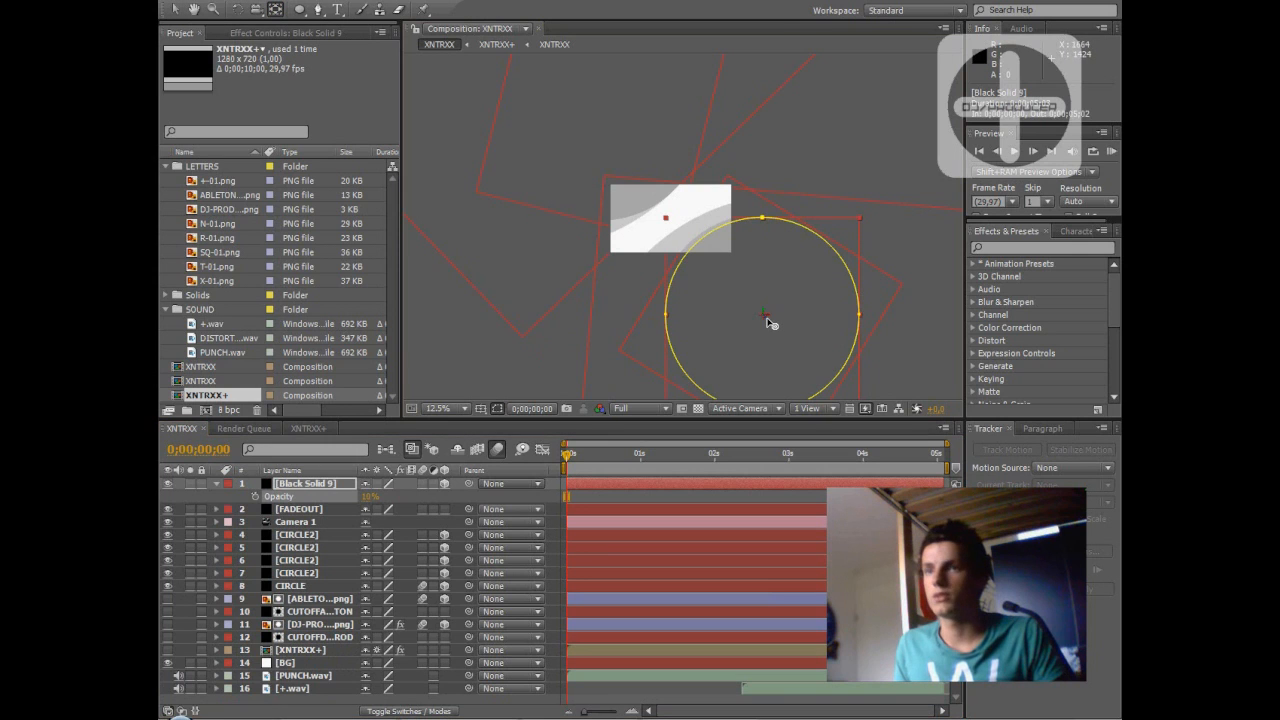
pyautogui.moveTo(769, 322); pyautogui.dragTo(773, 327)
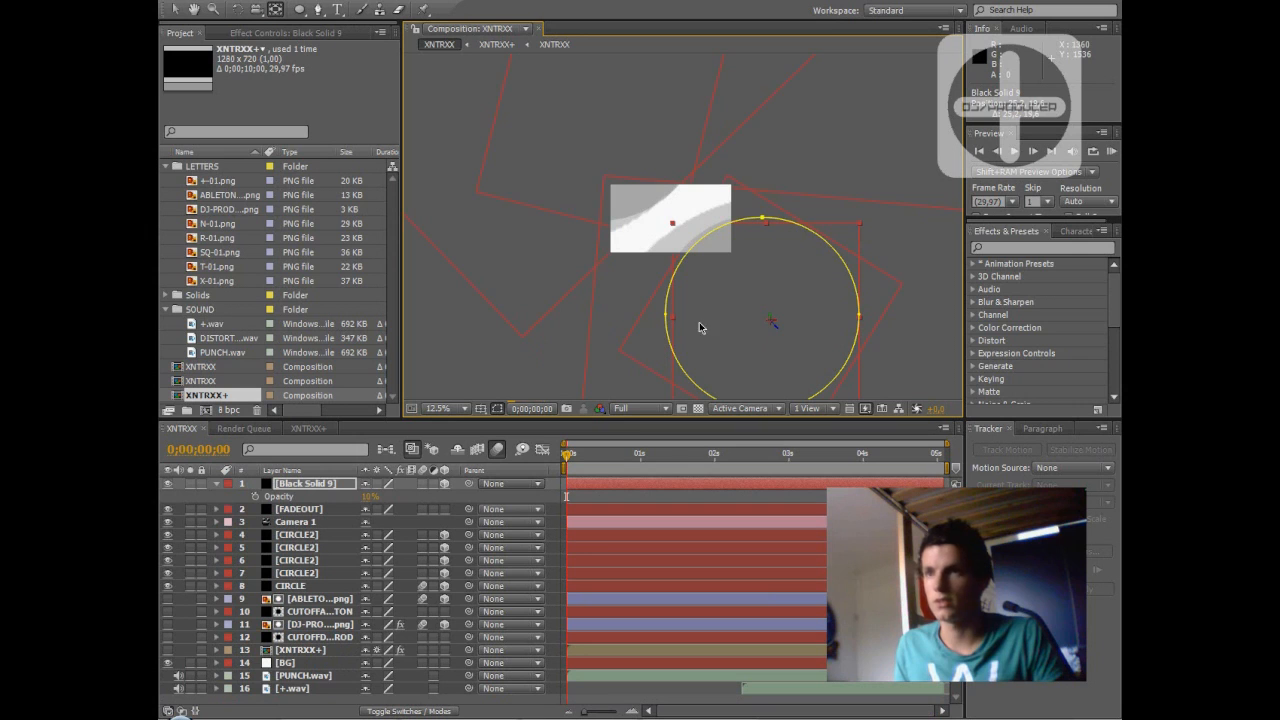
# Step: Add the expression wiggle(1,100) to the black solid's Z Rotation and collapse the expression
pyautogui.click(297, 488)
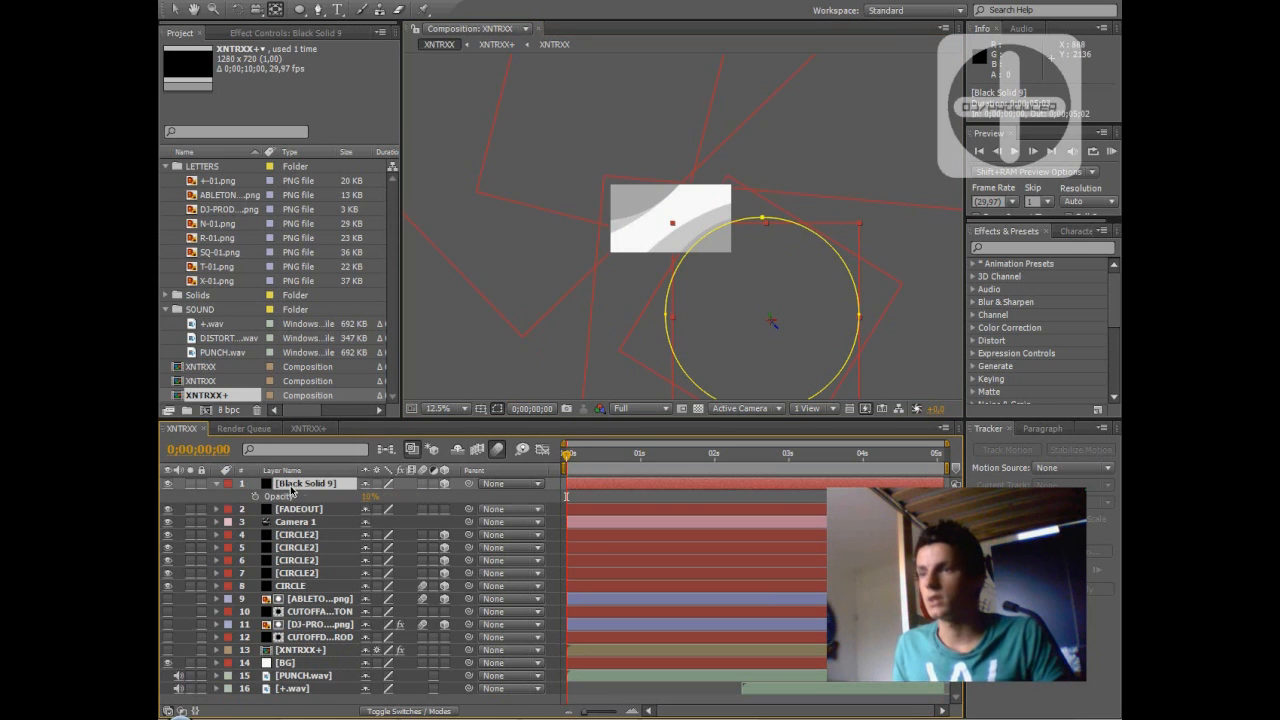
pyautogui.press('r')
pyautogui.keyDown('alt'); pyautogui.click(256, 536); pyautogui.keyUp('alt')
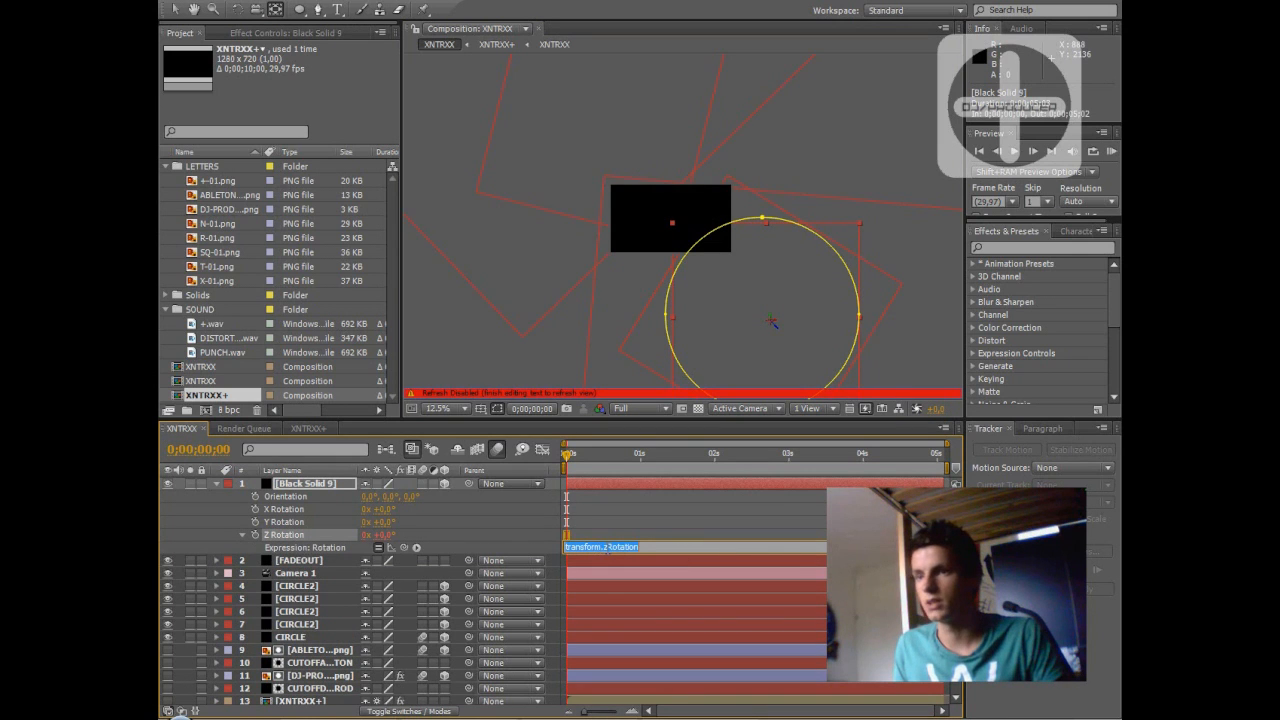
pyautogui.write('w')
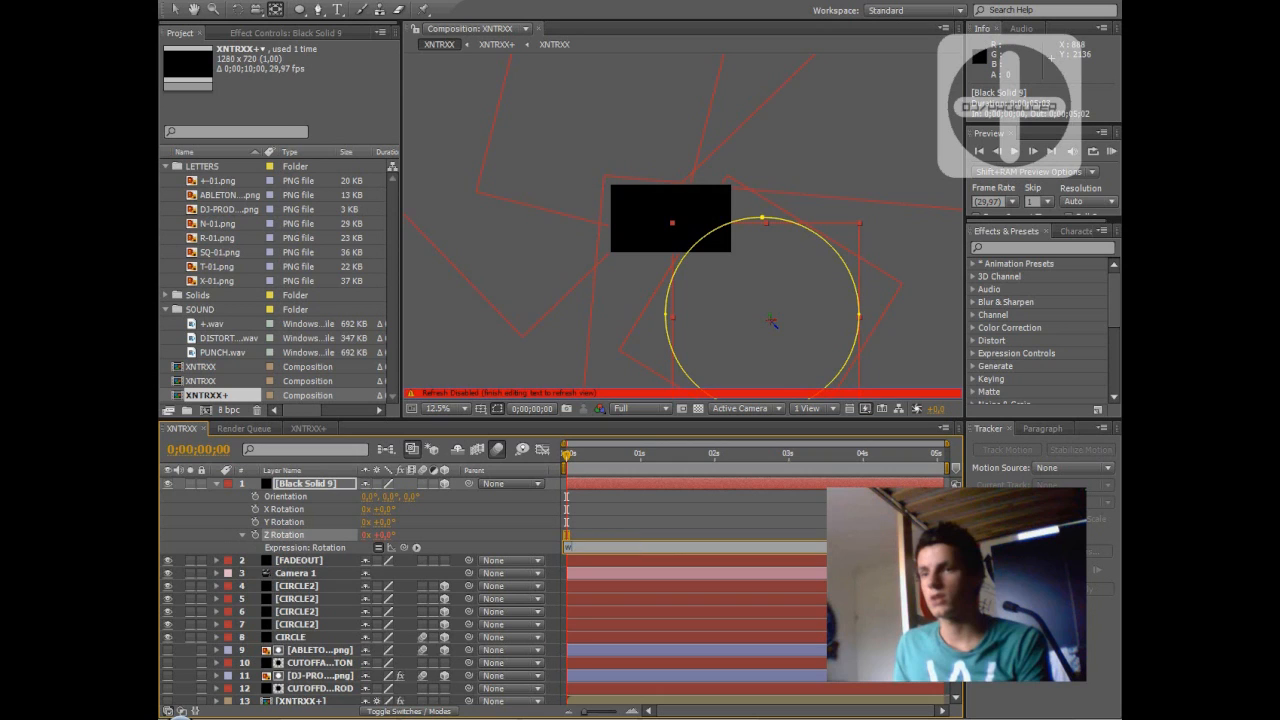
pyautogui.write('iggle(')
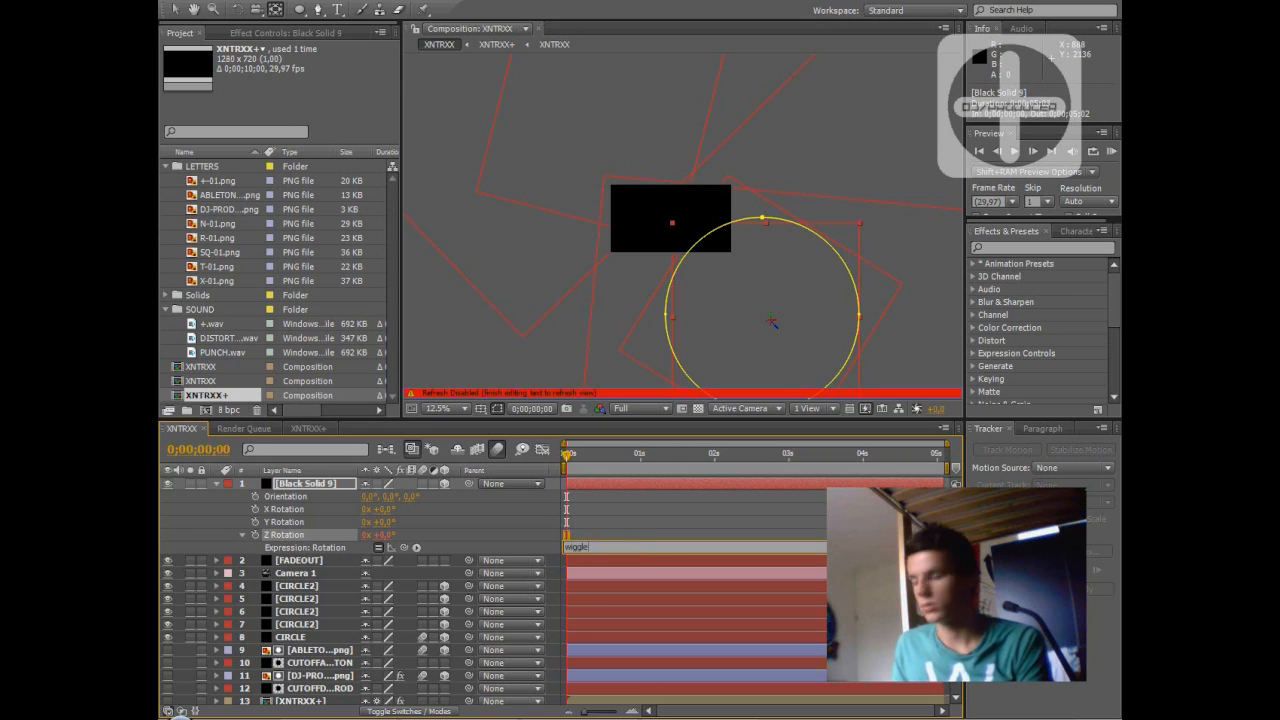
pyautogui.write('1, 100')
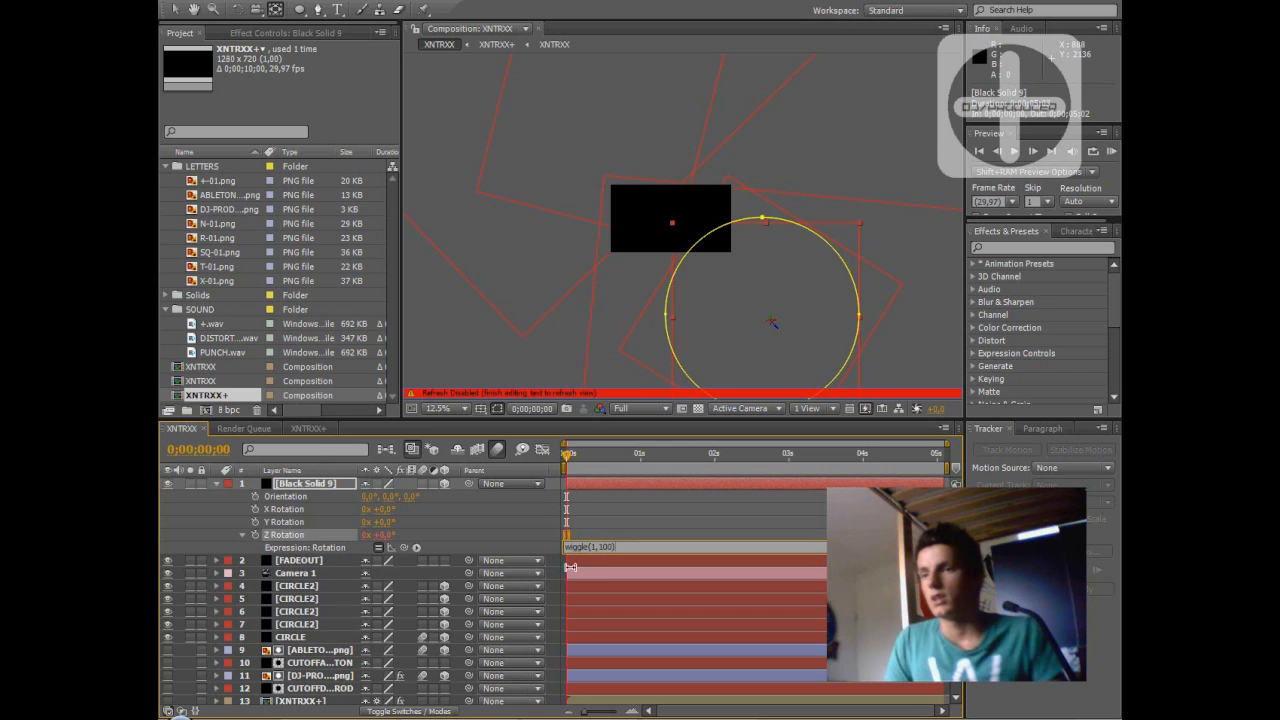
pyautogui.click(245, 538)
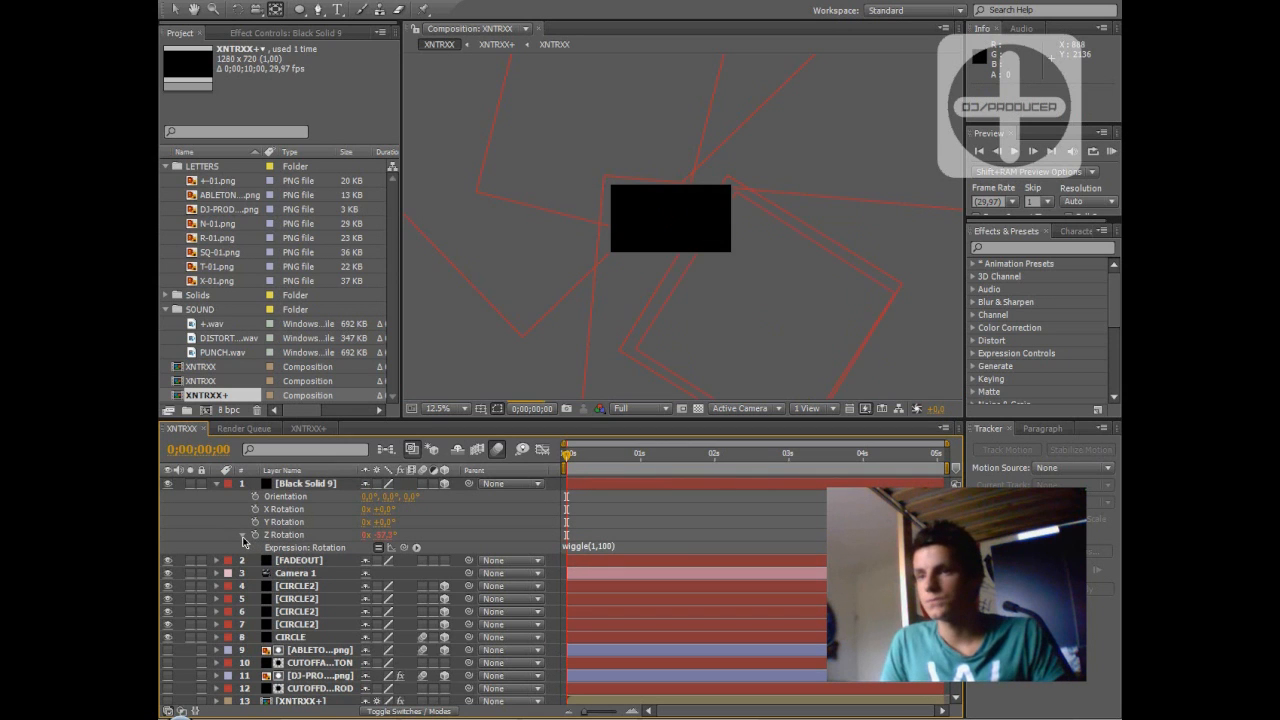
pyautogui.click(243, 537)
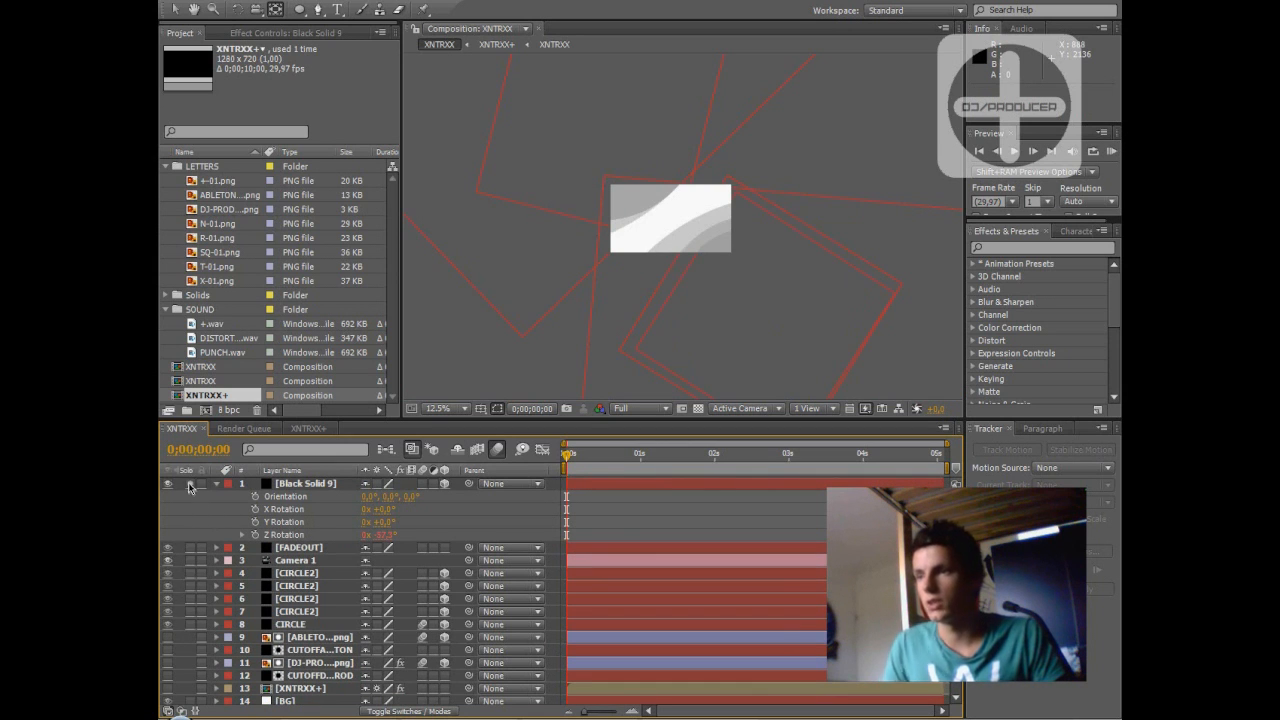
# Step: Solo the black solid and BG layers and scrub to 0;00;02;05 to preview the wiggling rotation
pyautogui.scroll(-1, 210, 651)
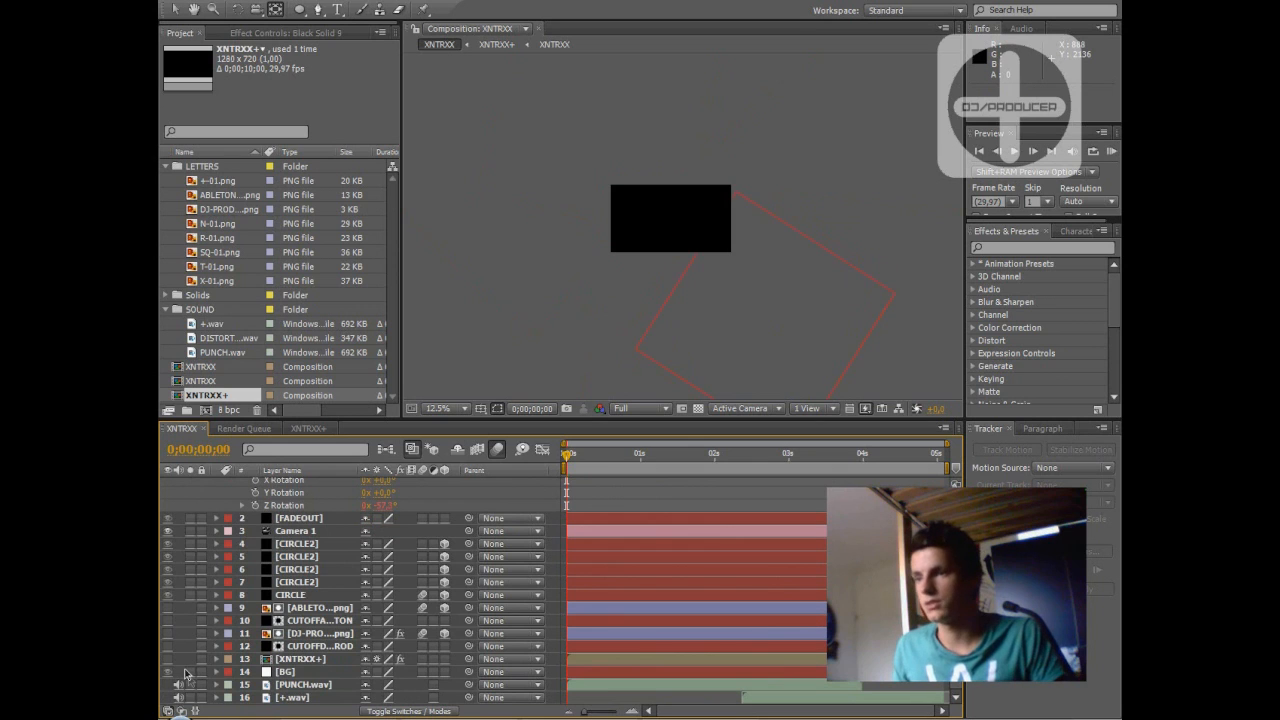
pyautogui.click(186, 672)
pyautogui.click(570, 458)
pyautogui.moveTo(584, 458); pyautogui.dragTo(726, 466)
pyautogui.scroll(2, 300, 520)
# Step: Delete the demonstration black solid and turn off solo on the BG layer
pyautogui.click(298, 483)
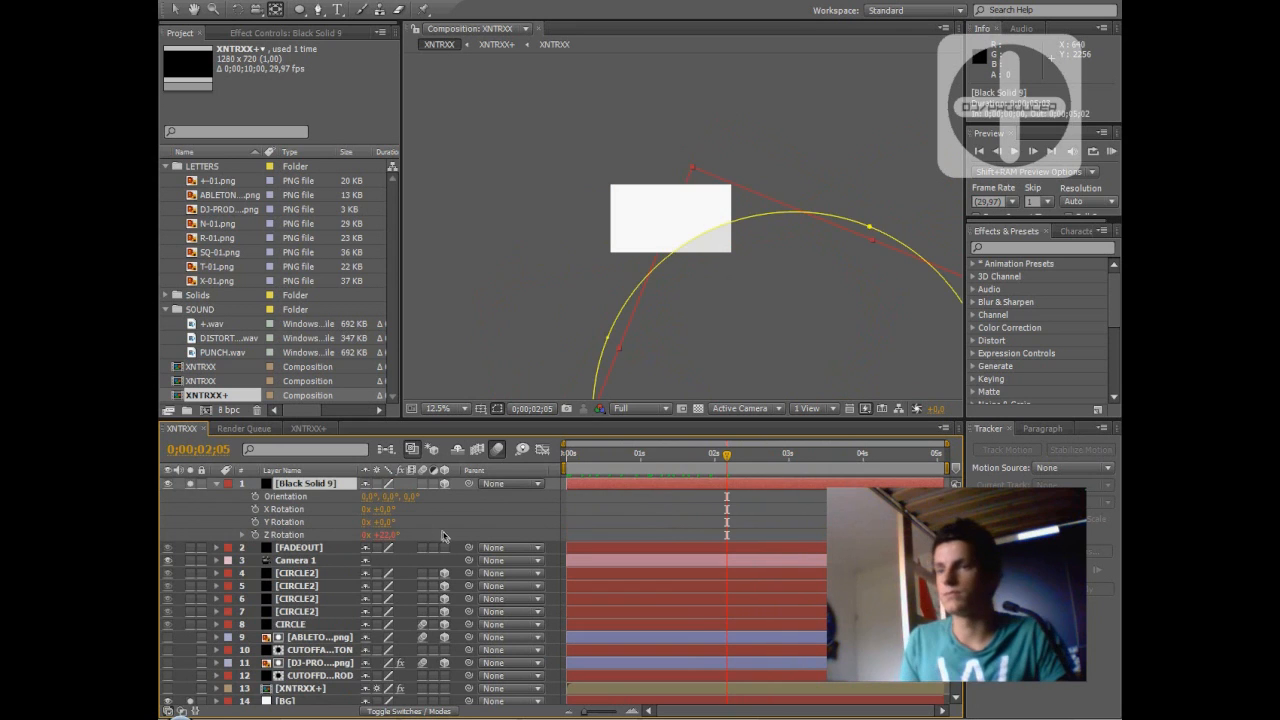
pyautogui.press('Delete')
pyautogui.click(191, 637)
# Step: Select the uppermost CIRCLE2 layer and scrub back toward the composition's start to examine how the existing circles move
pyautogui.scroll(-1, 689, 283)
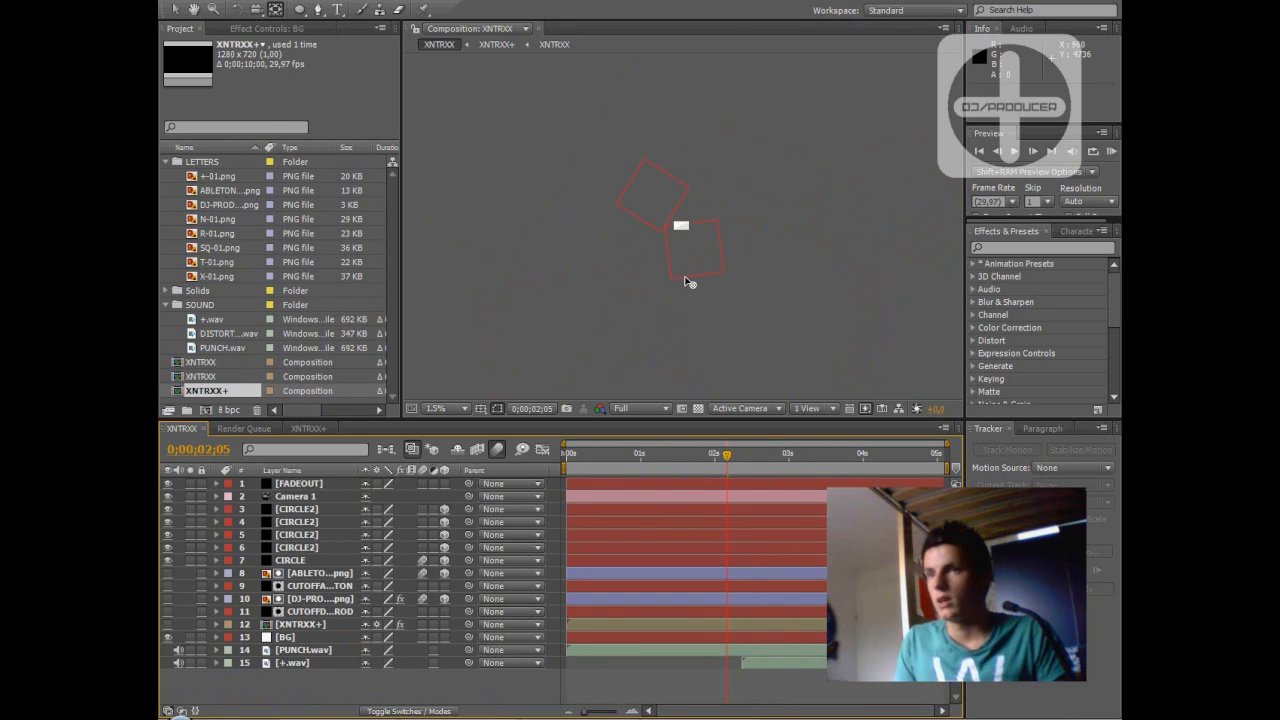
pyautogui.click(298, 521)
pyautogui.click(298, 509)
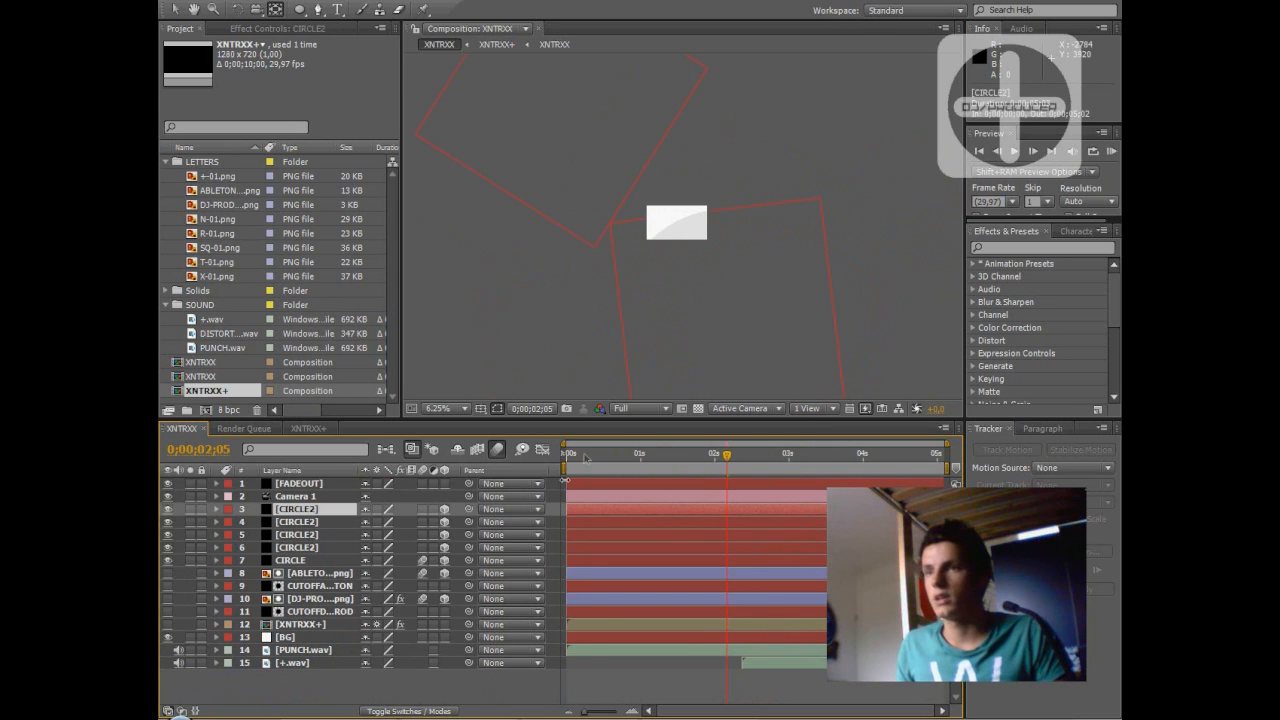
pyautogui.moveTo(591, 458)
pyautogui.mouseDown()
pyautogui.moveTo(572, 458)
pyautogui.moveTo(586, 457)
pyautogui.mouseUp()
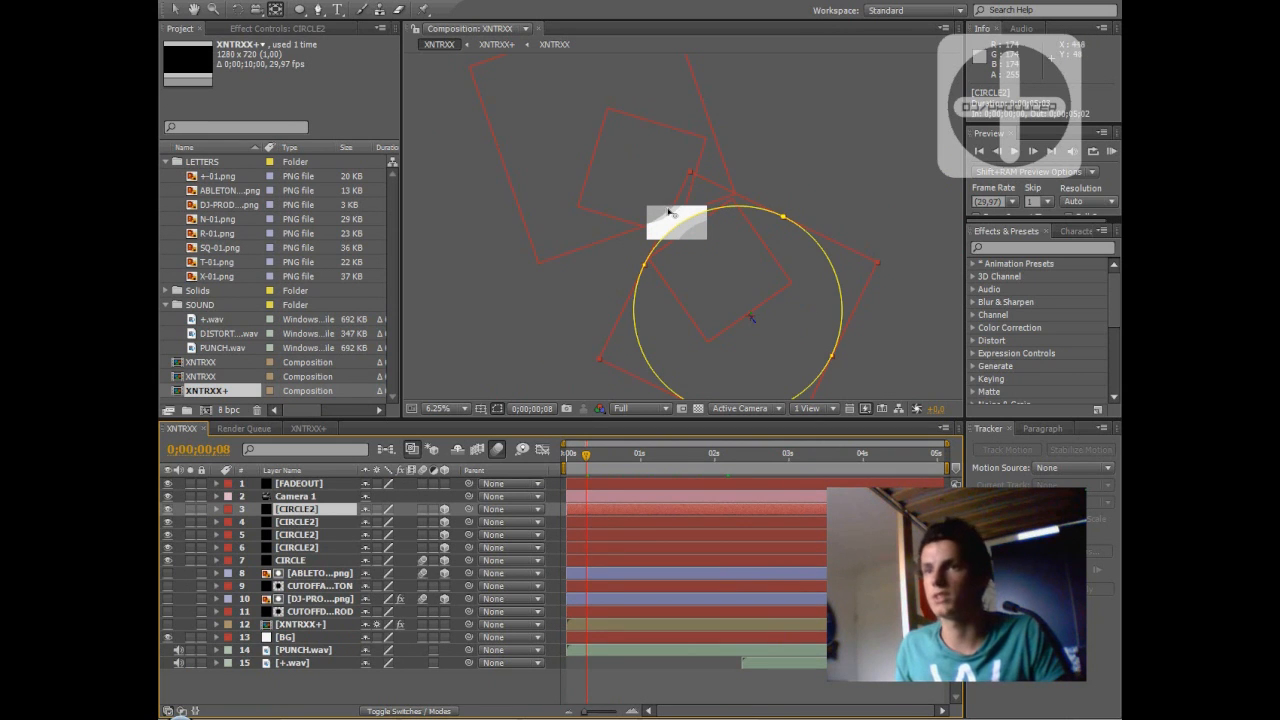
pyautogui.moveTo(584, 458); pyautogui.dragTo(535, 465)
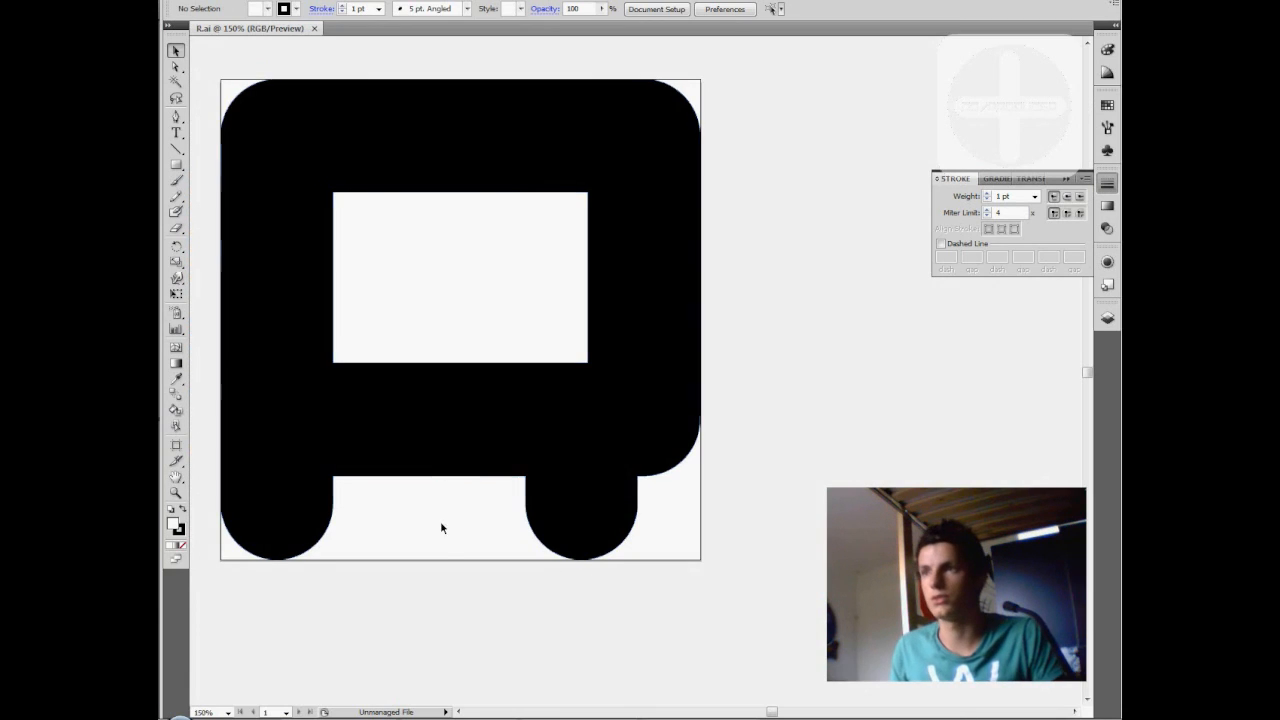
# Step: Switch to Illustrator and look over the letter R artwork in R.ai
pyautogui.scroll(-2, 440, 527)
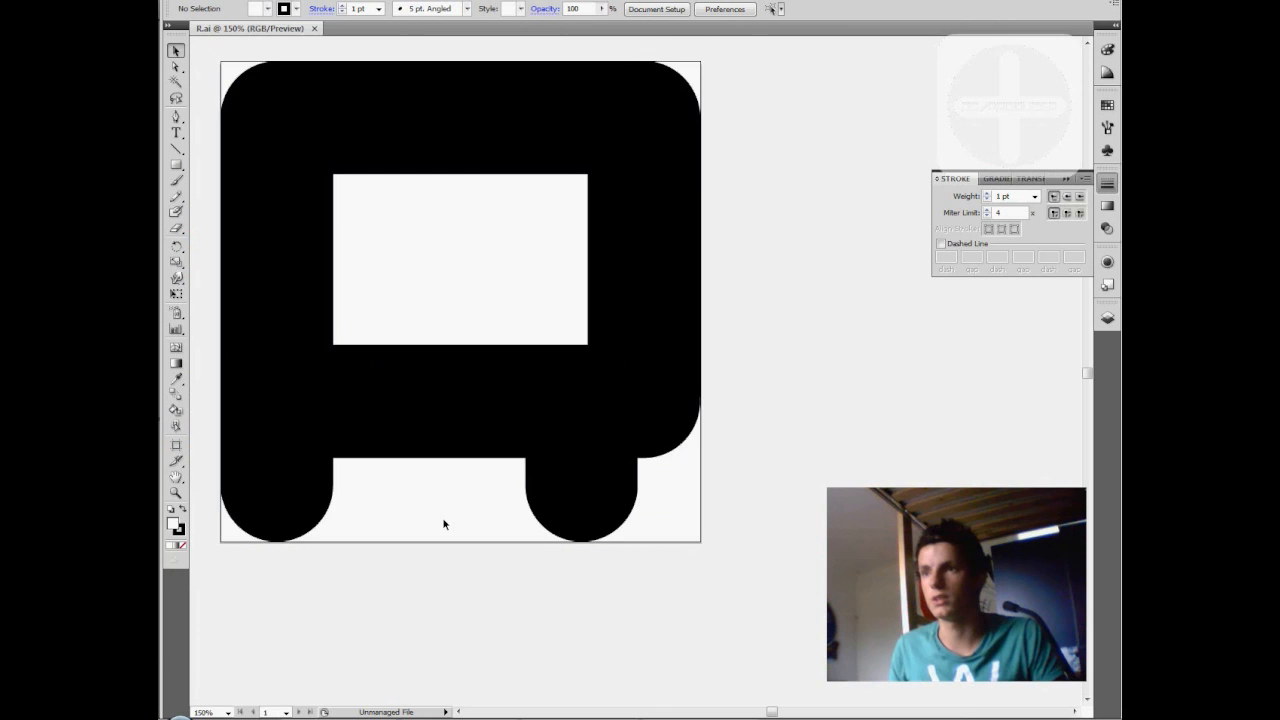
pyautogui.scroll(4, 444, 527)
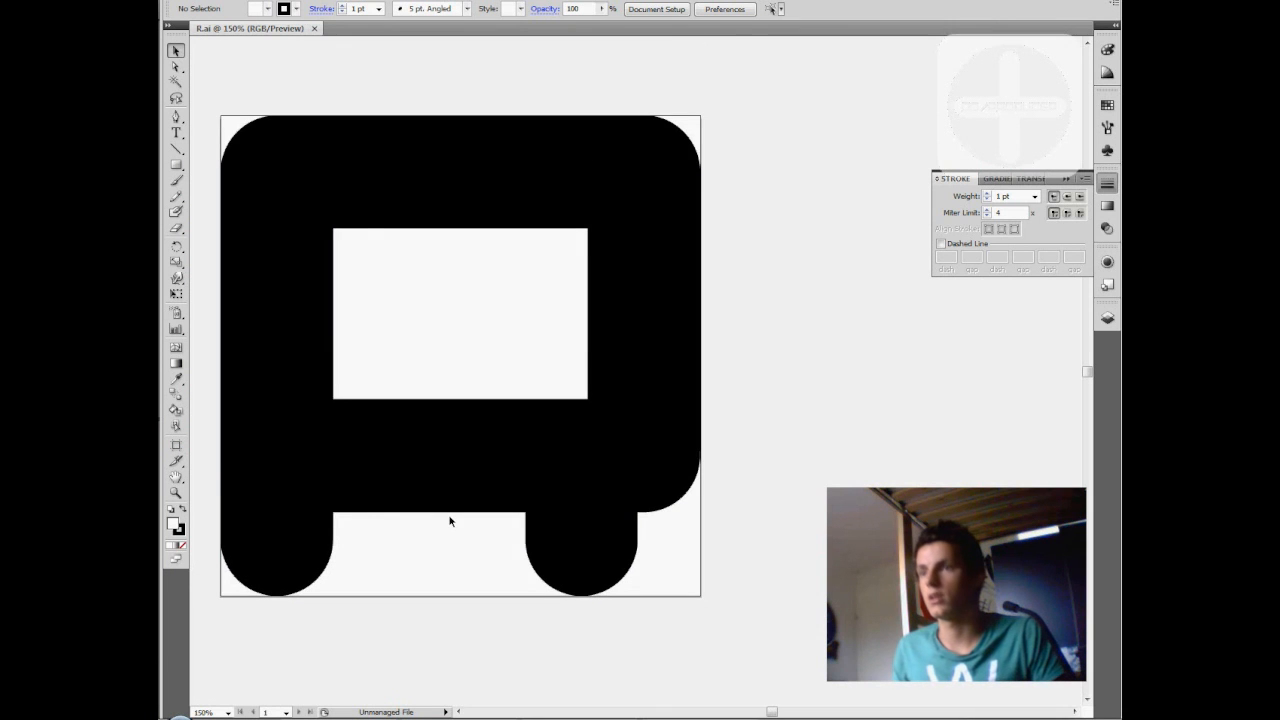
pyautogui.scroll(-3, 450, 520)
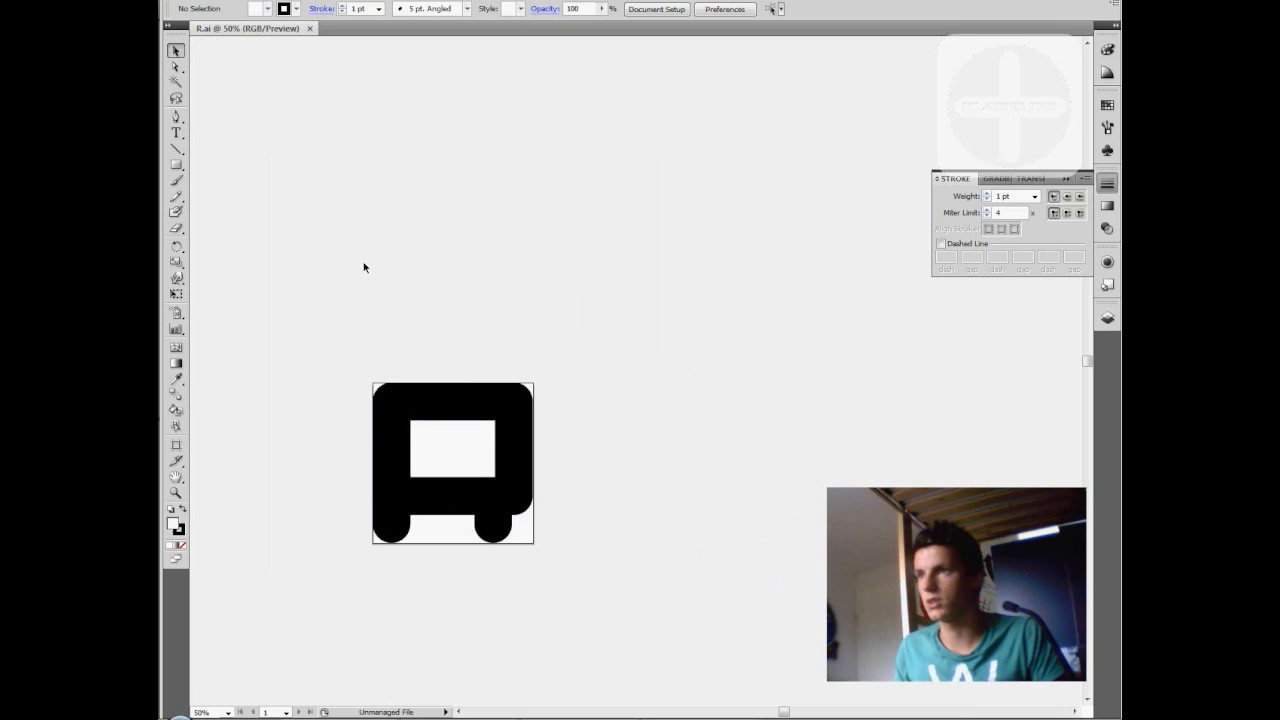
# Step: Draw a square about 296 px per side above the letter R artwork and remove its fill
pyautogui.click(175, 165)
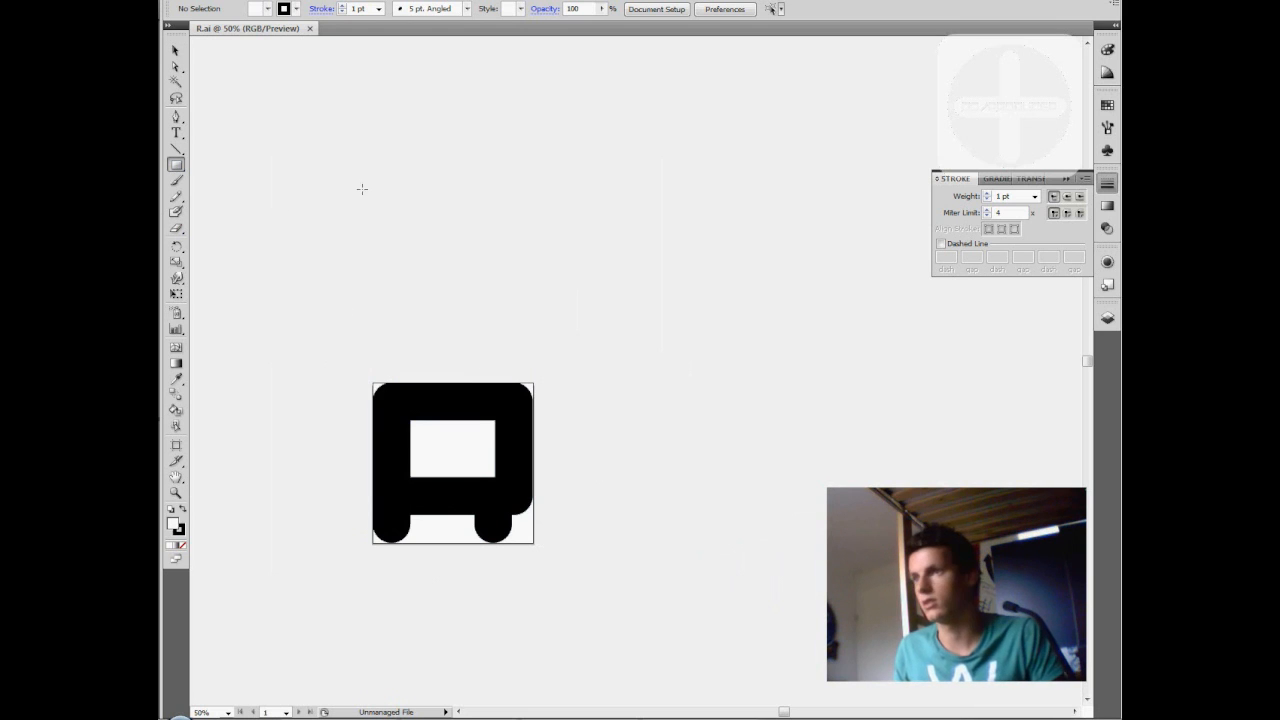
pyautogui.moveTo(343, 158); pyautogui.dragTo(446, 270)
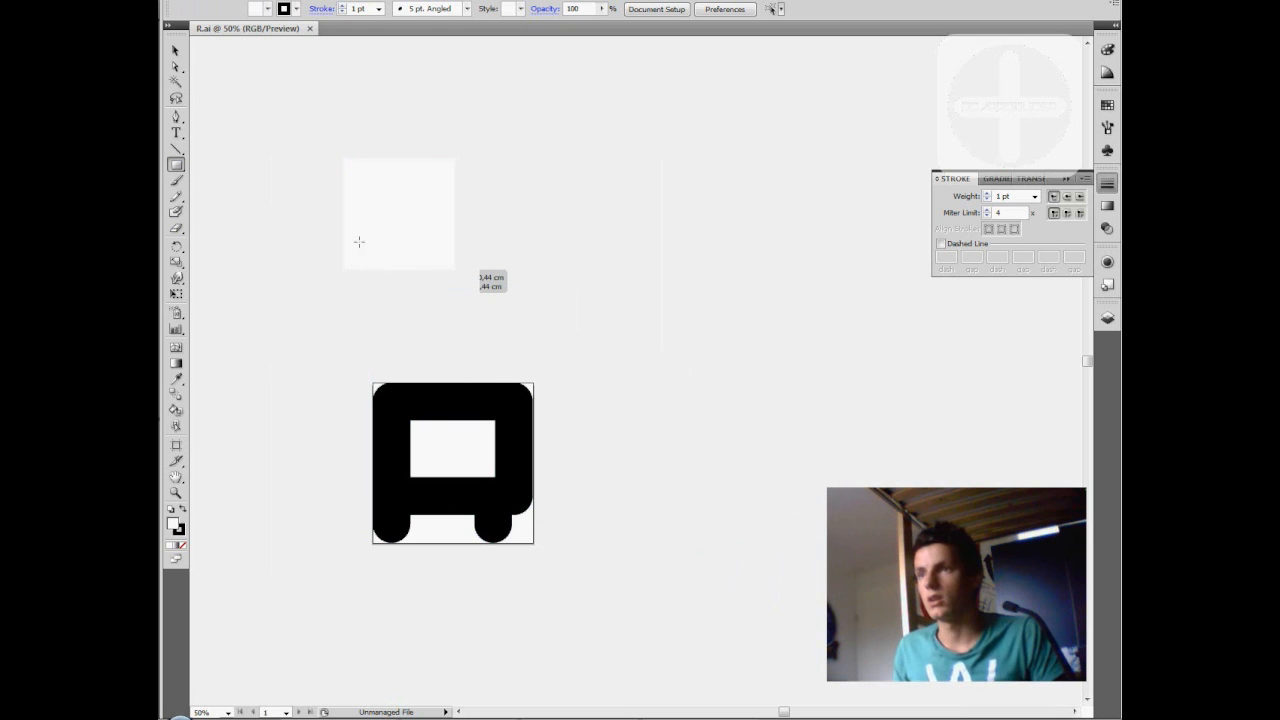
pyautogui.click(1107, 106)
pyautogui.click(1107, 127)
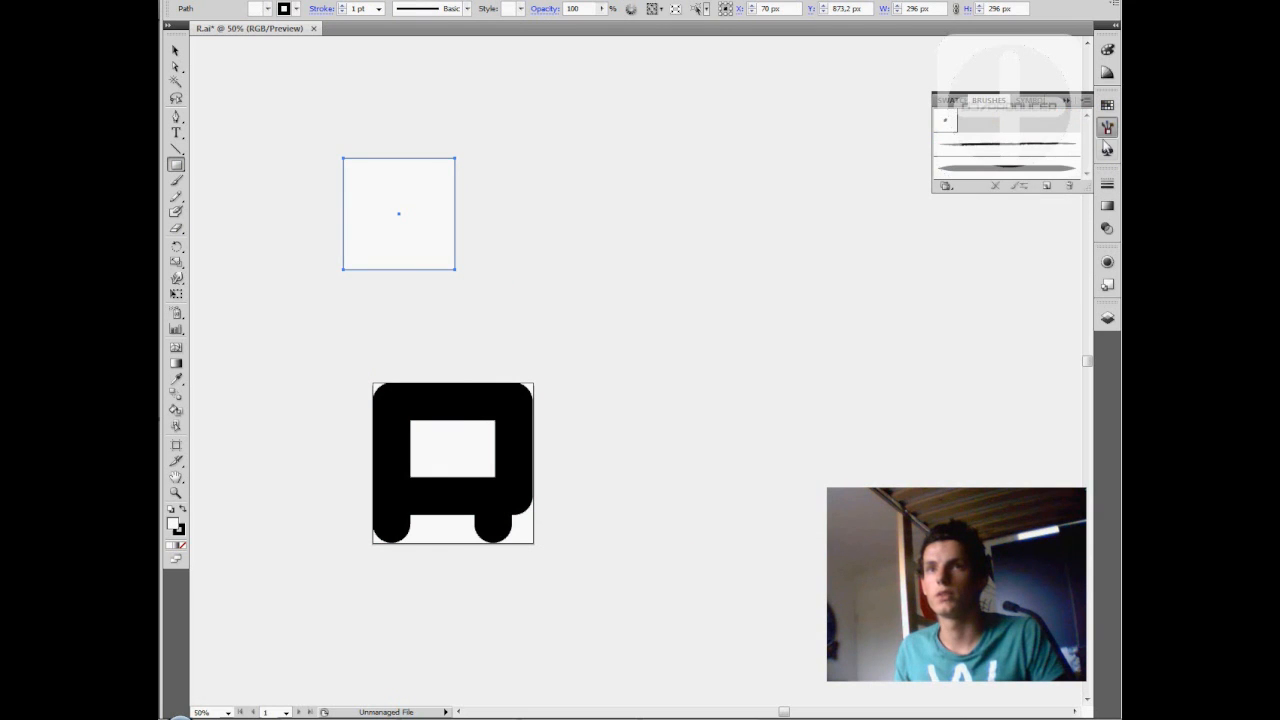
pyautogui.click(1107, 49)
pyautogui.click(941, 115)
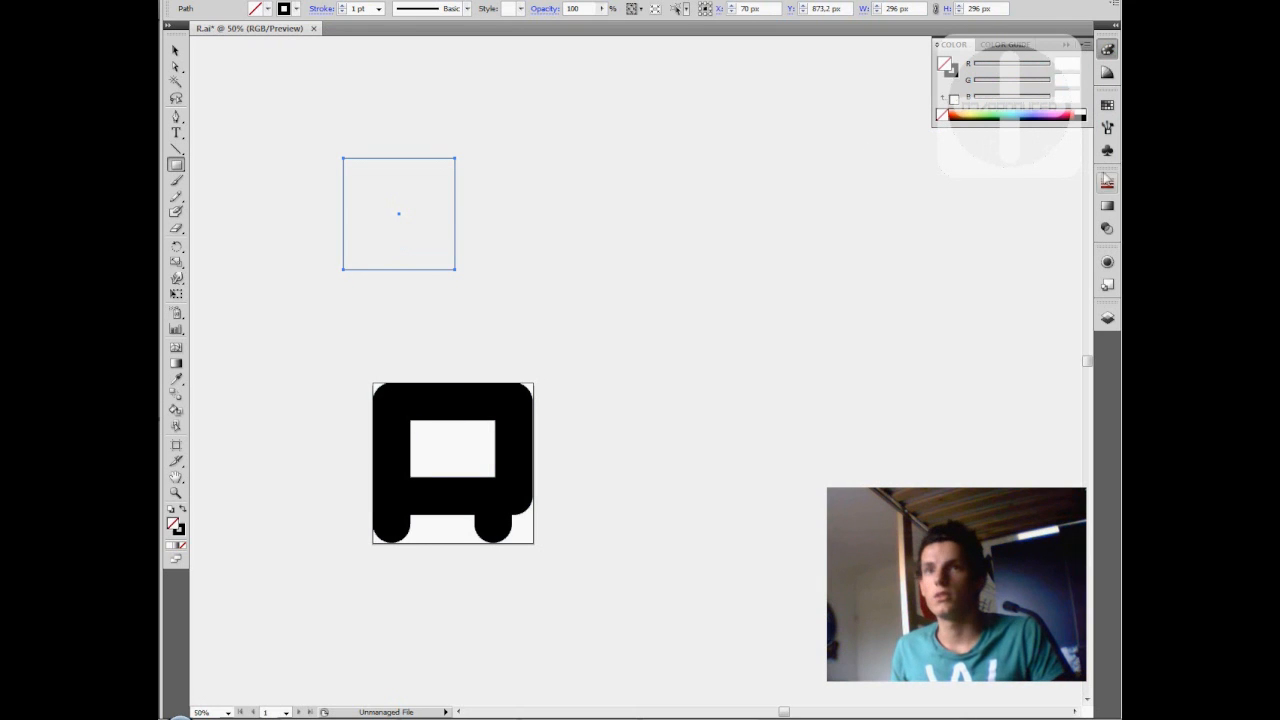
# Step: Set the square's stroke weight to 90 pt with round joins and round caps
pyautogui.click(1107, 182)
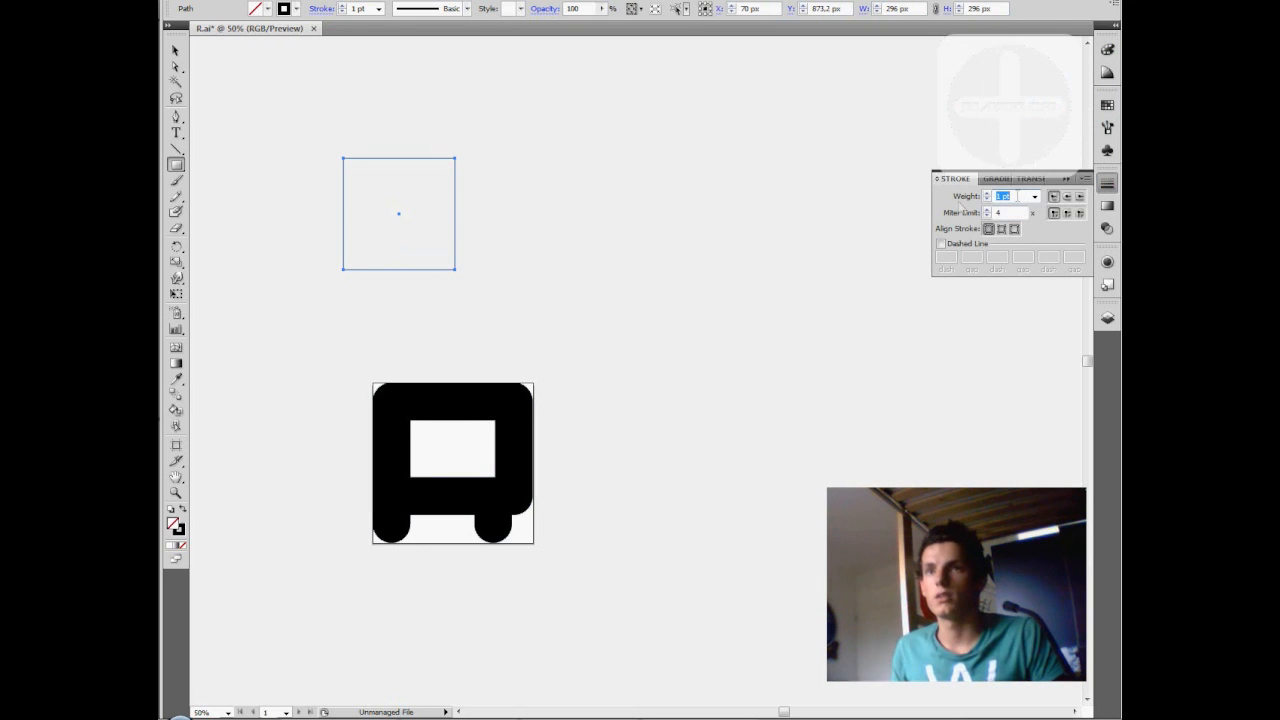
pyautogui.write('90')
pyautogui.press('Return')
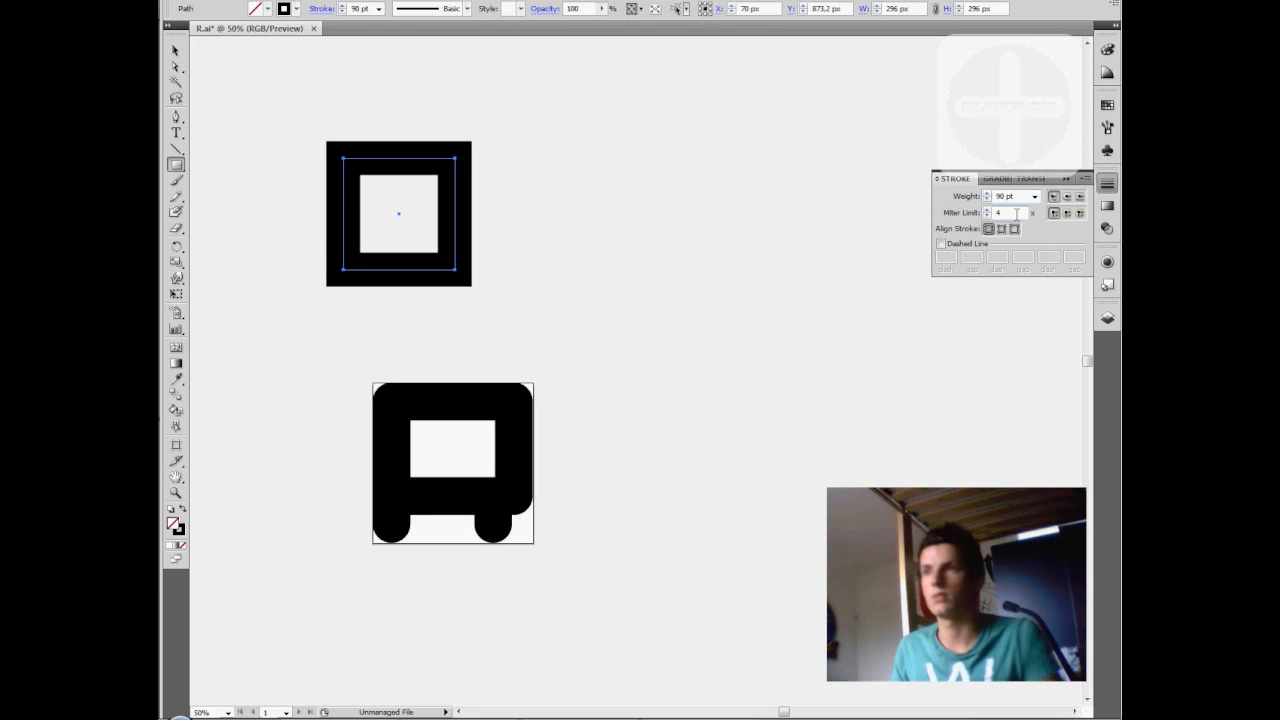
pyautogui.click(1066, 214)
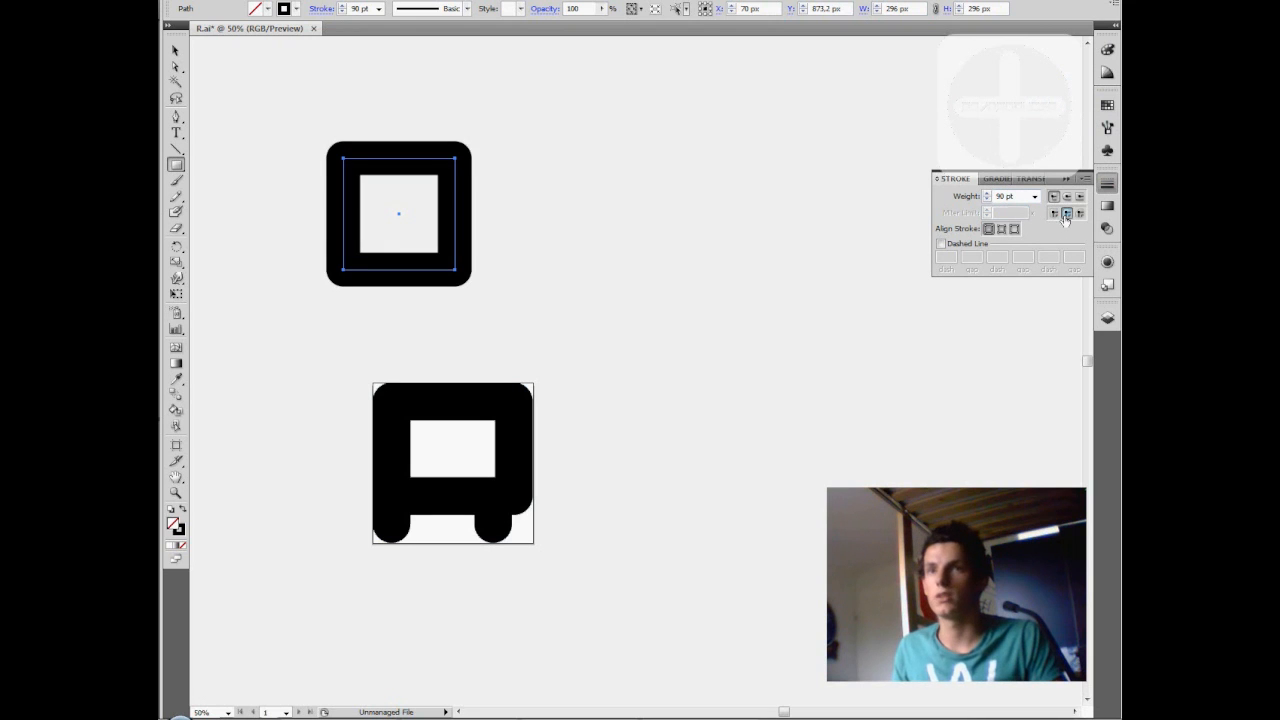
pyautogui.click(1066, 196)
# Step: Enlarge the stroked square proportionally to about 352 px per side and deselect it
pyautogui.press('v')
pyautogui.moveTo(263, 86); pyautogui.dragTo(557, 334)
pyautogui.moveTo(456, 270); pyautogui.dragTo(490, 304)
pyautogui.click(409, 351)
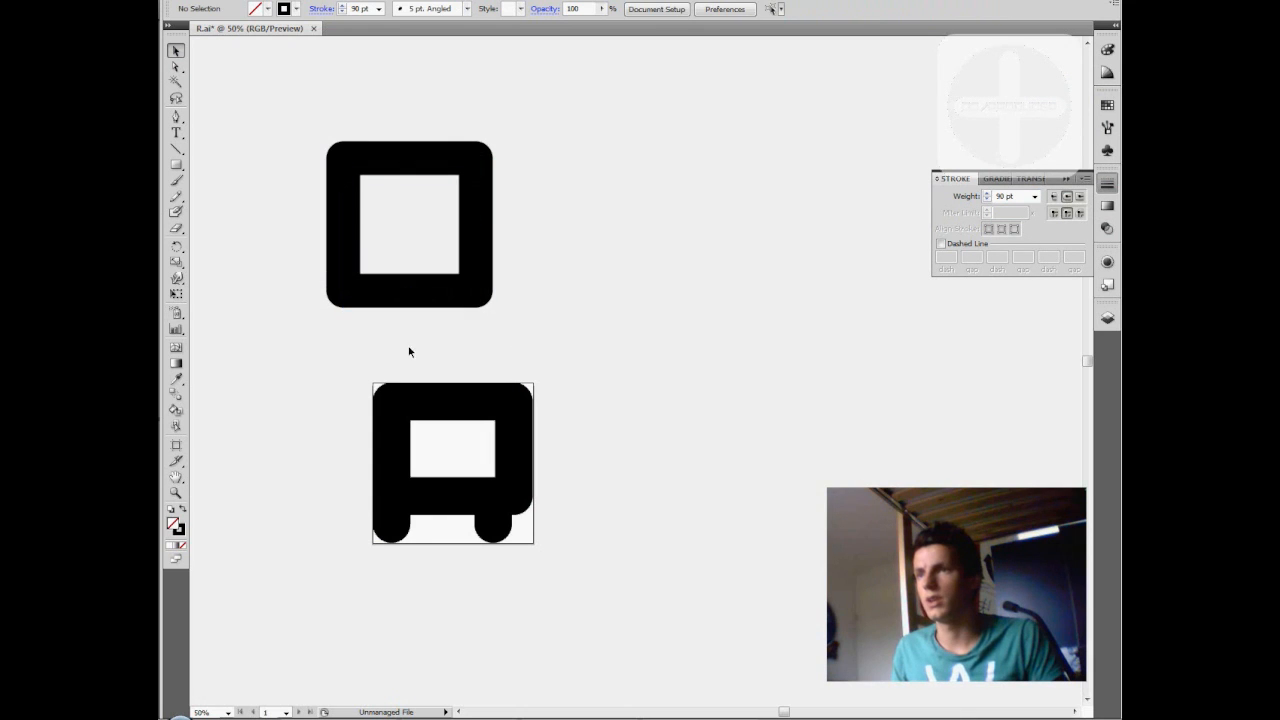
# Step: Delete the square's bottom segment and shorten the right leg slightly by raising its lower anchor point
pyautogui.click(176, 66)
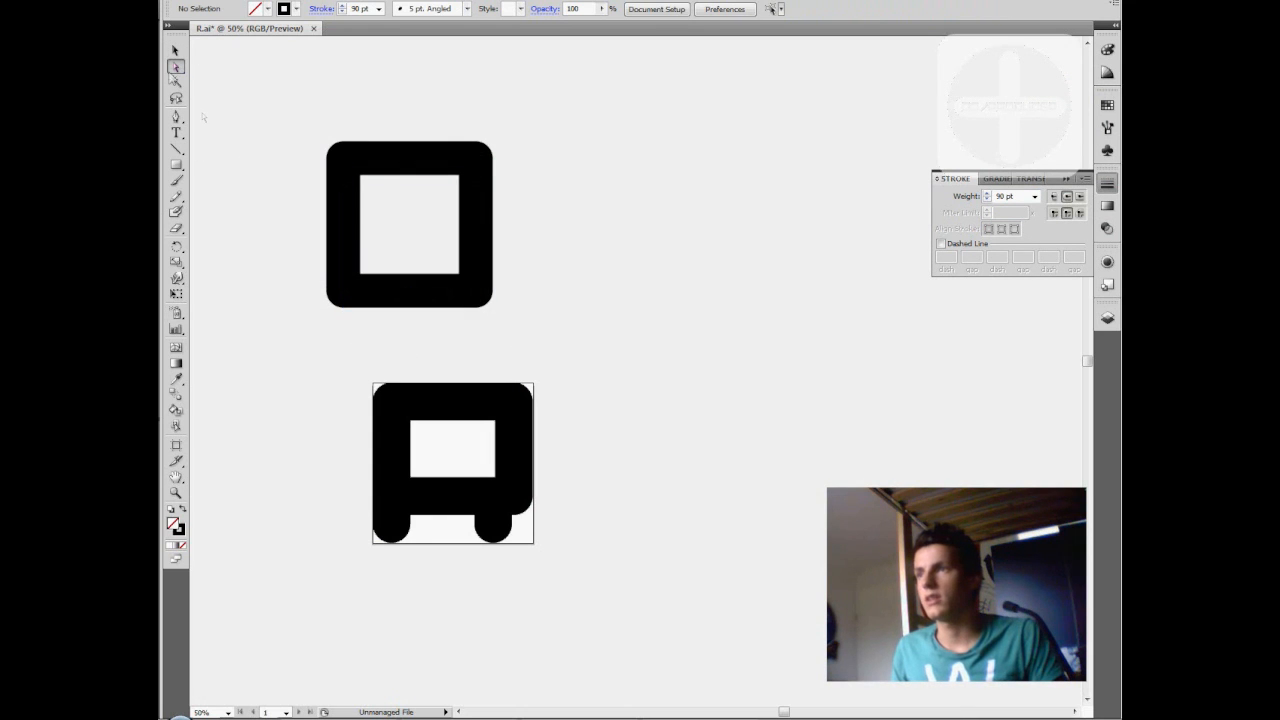
pyautogui.moveTo(438, 268); pyautogui.dragTo(417, 311)
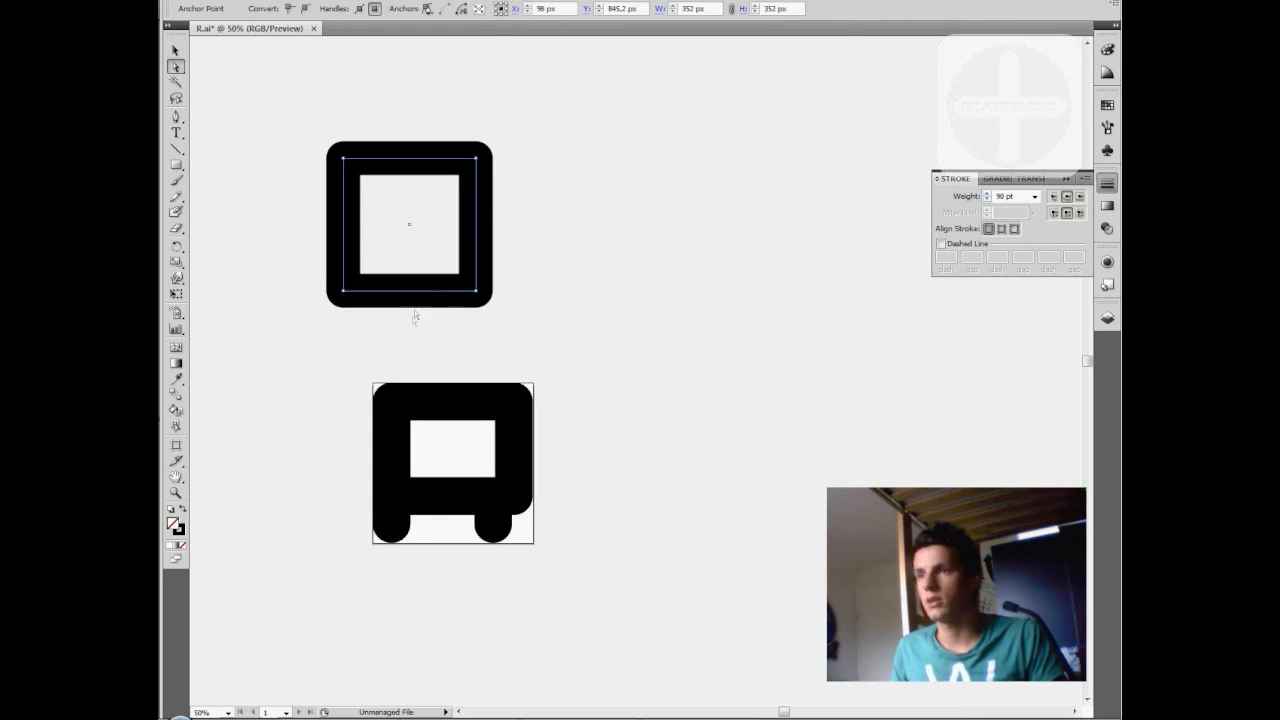
pyautogui.press('Delete')
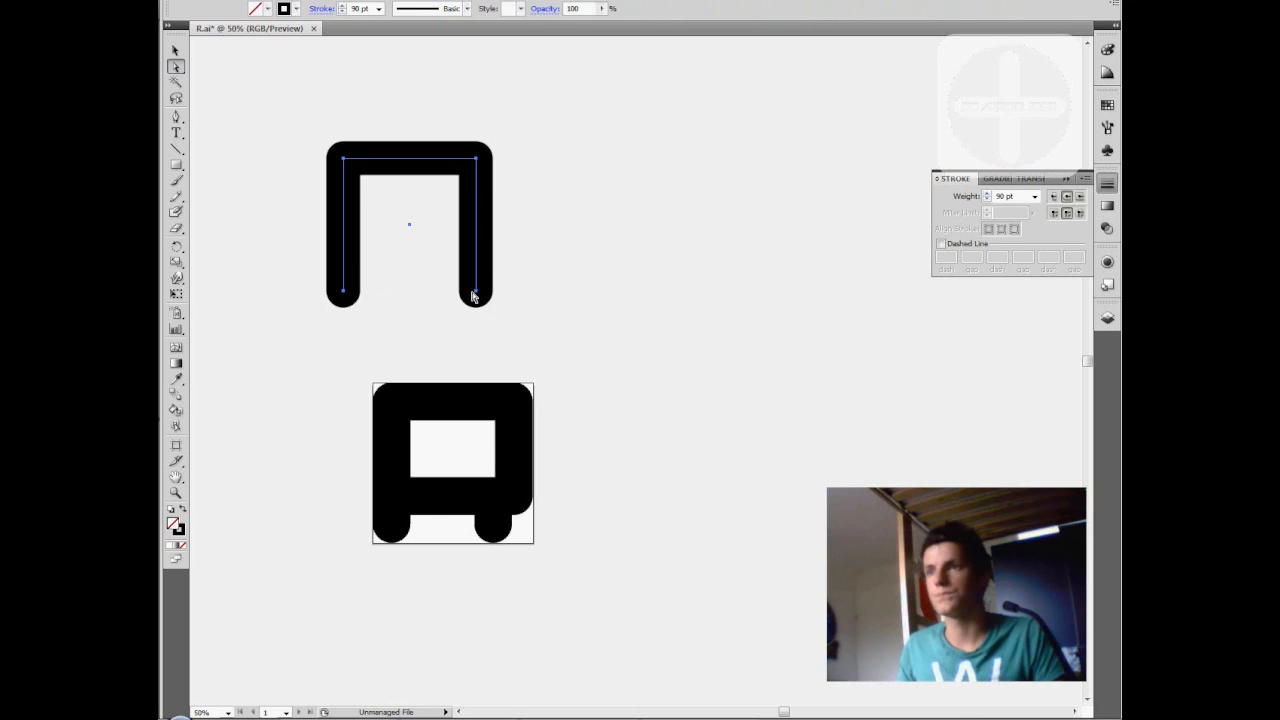
pyautogui.moveTo(476, 292); pyautogui.dragTo(476, 276)
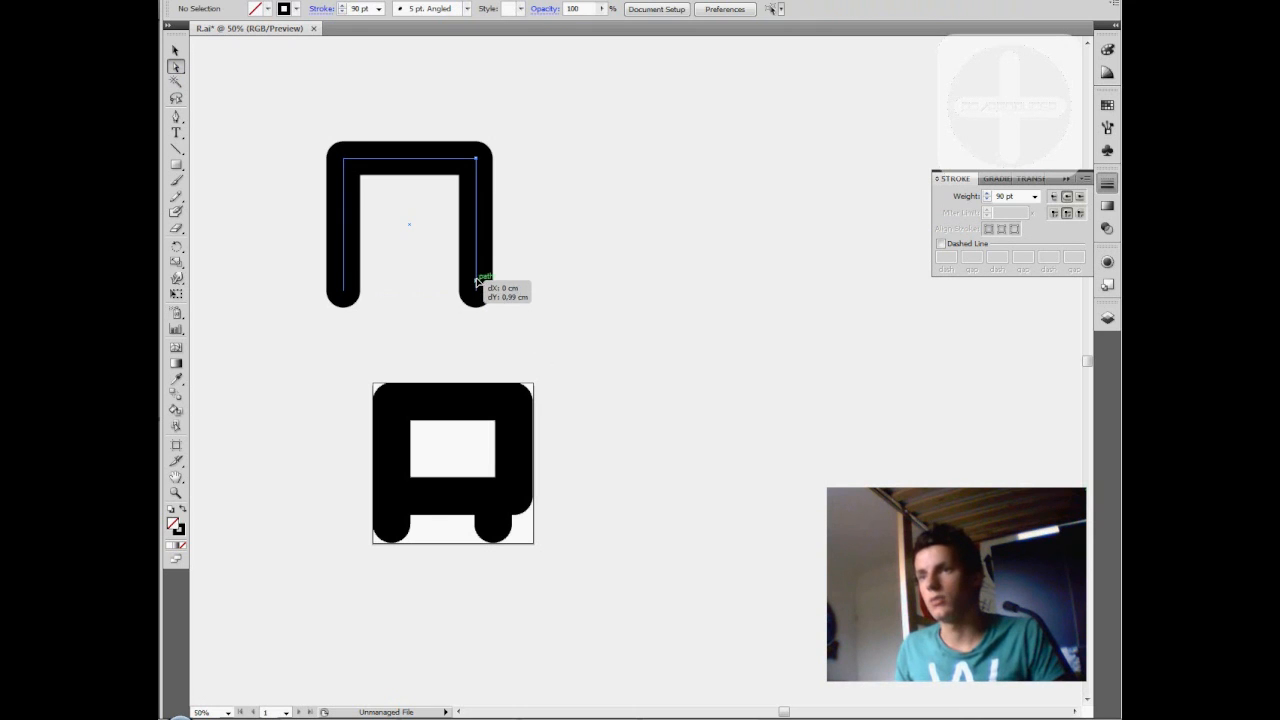
# Step: Extend the path with the Pen tool from the right leg's lower end into a horizontal bar reaching the left stem
pyautogui.click(176, 117)
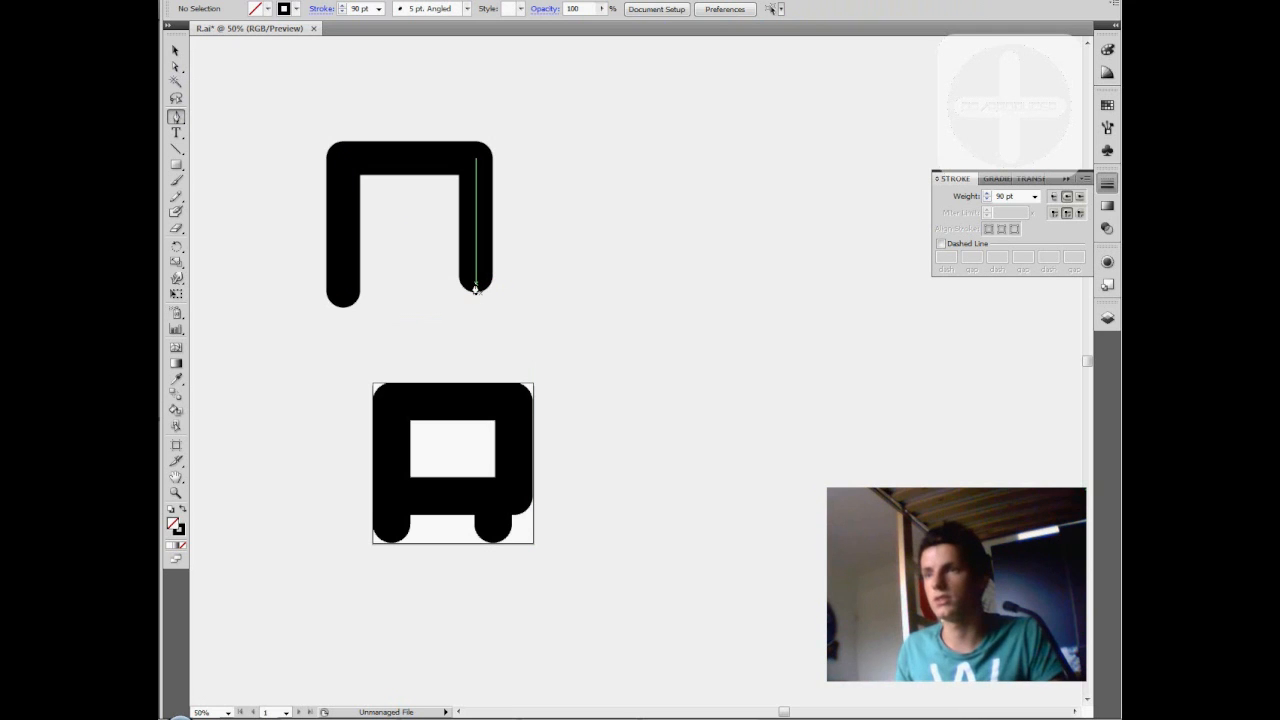
pyautogui.click(476, 278)
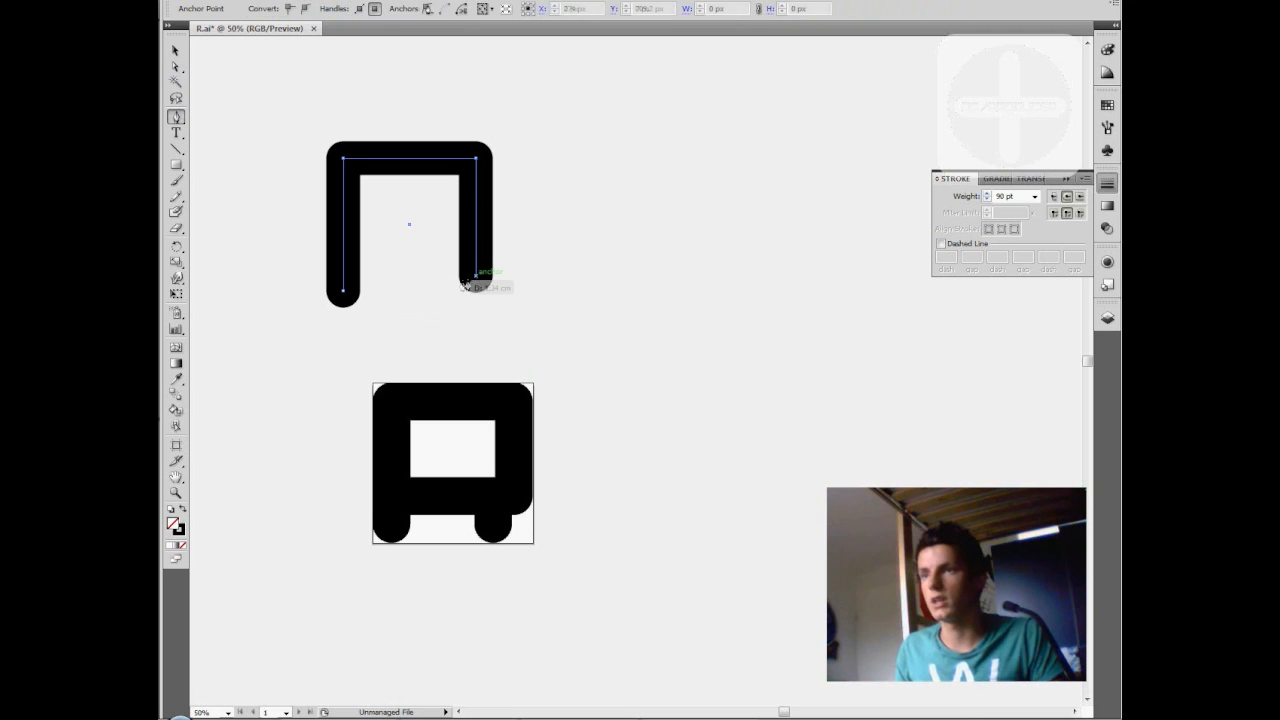
pyautogui.click(403, 276)
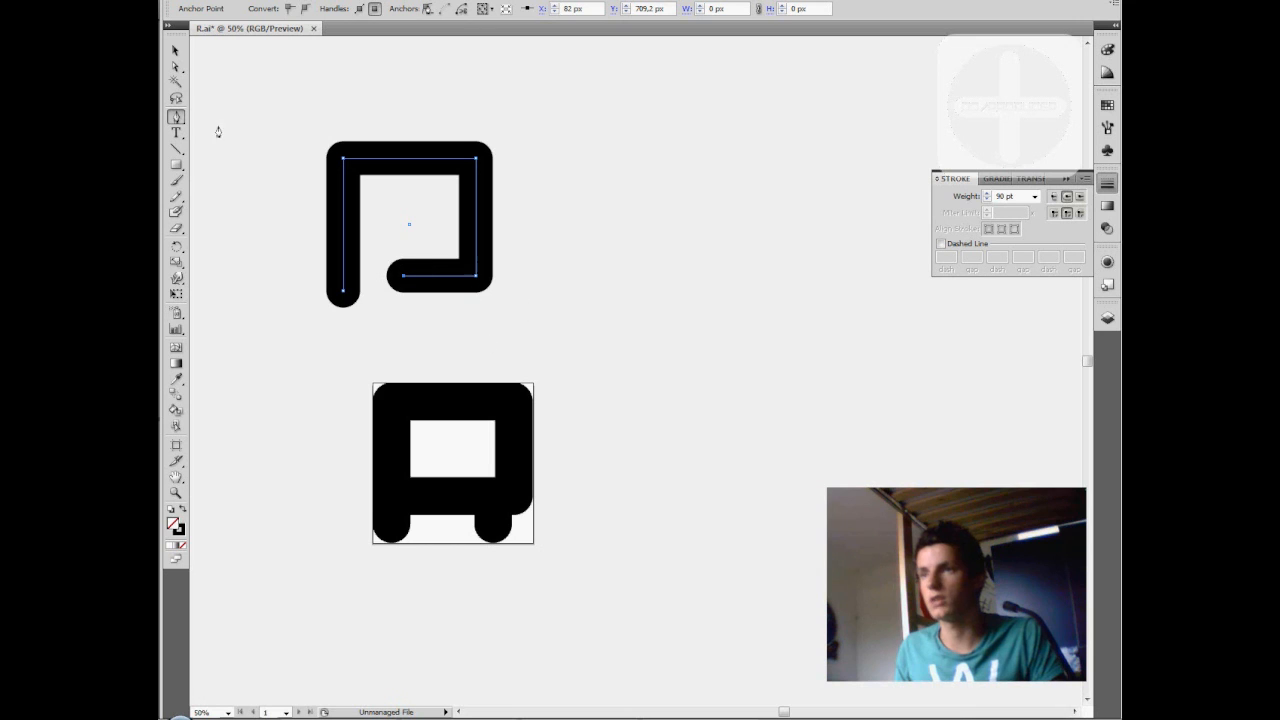
pyautogui.click(176, 67)
pyautogui.click(397, 297)
pyautogui.moveTo(404, 277); pyautogui.dragTo(352, 277)
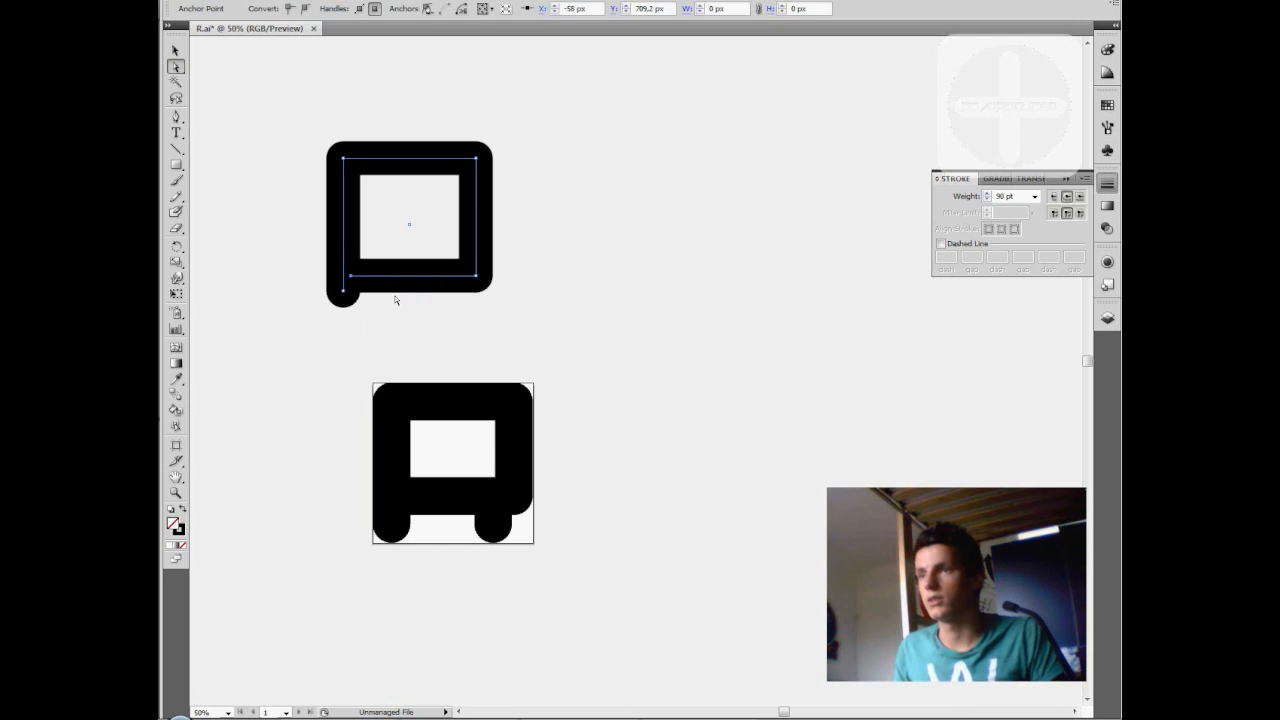
pyautogui.click(398, 301)
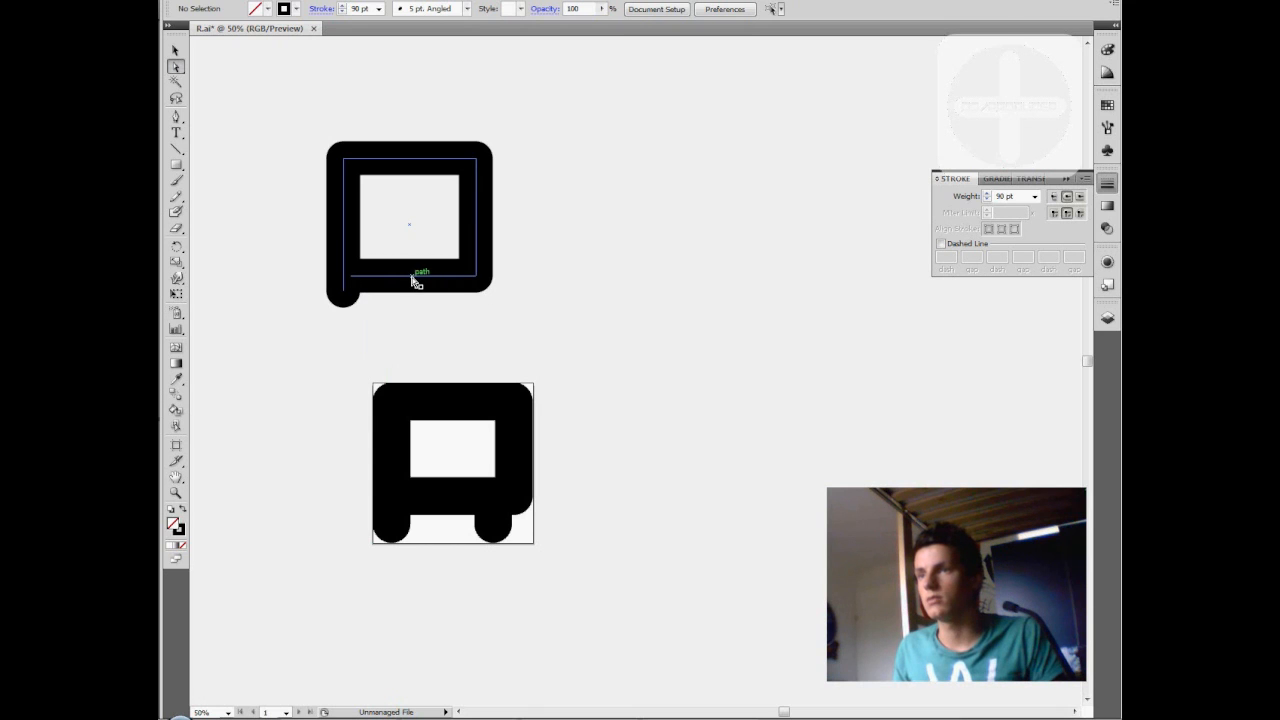
# Step: Raise the lower horizontal bar of the new letter R slightly and deselect the path
pyautogui.click(411, 277)
pyautogui.moveTo(394, 277); pyautogui.dragTo(395, 270)
pyautogui.click(453, 312)
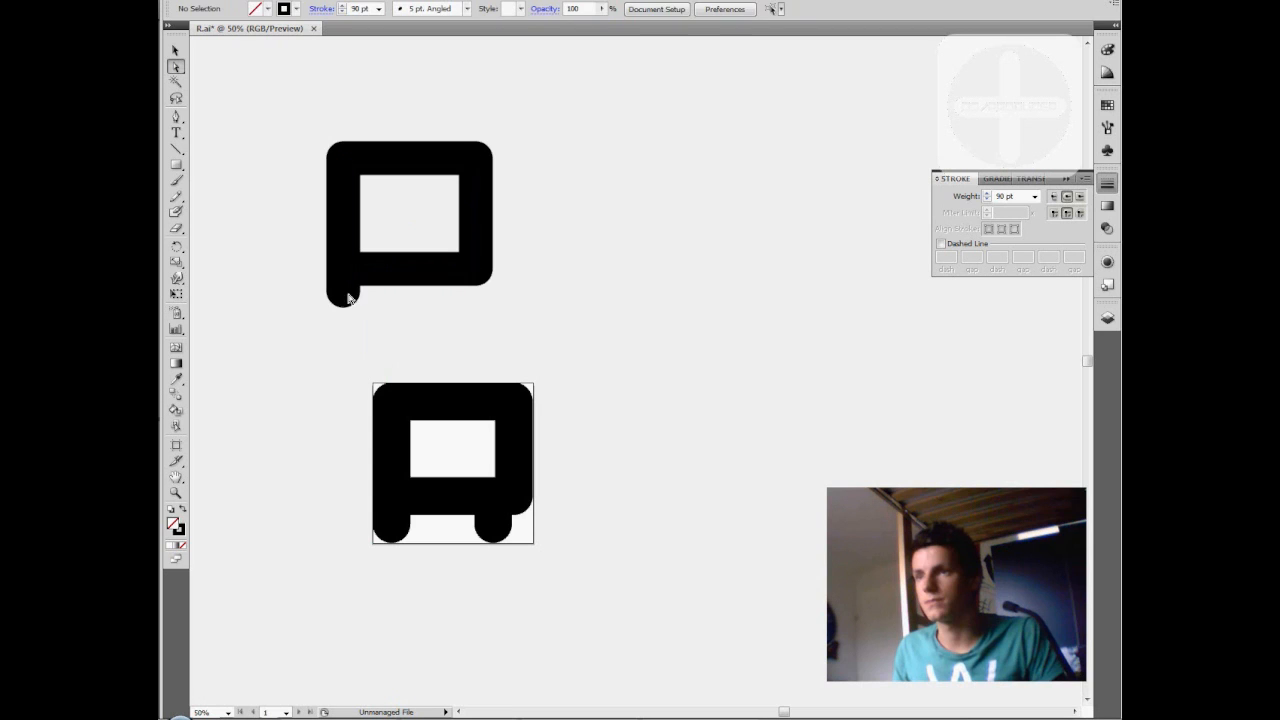
# Step: Draw the R's second leg with the Pen tool as a vertical line about 58 px long, ending level with the left stem
pyautogui.click(176, 116)
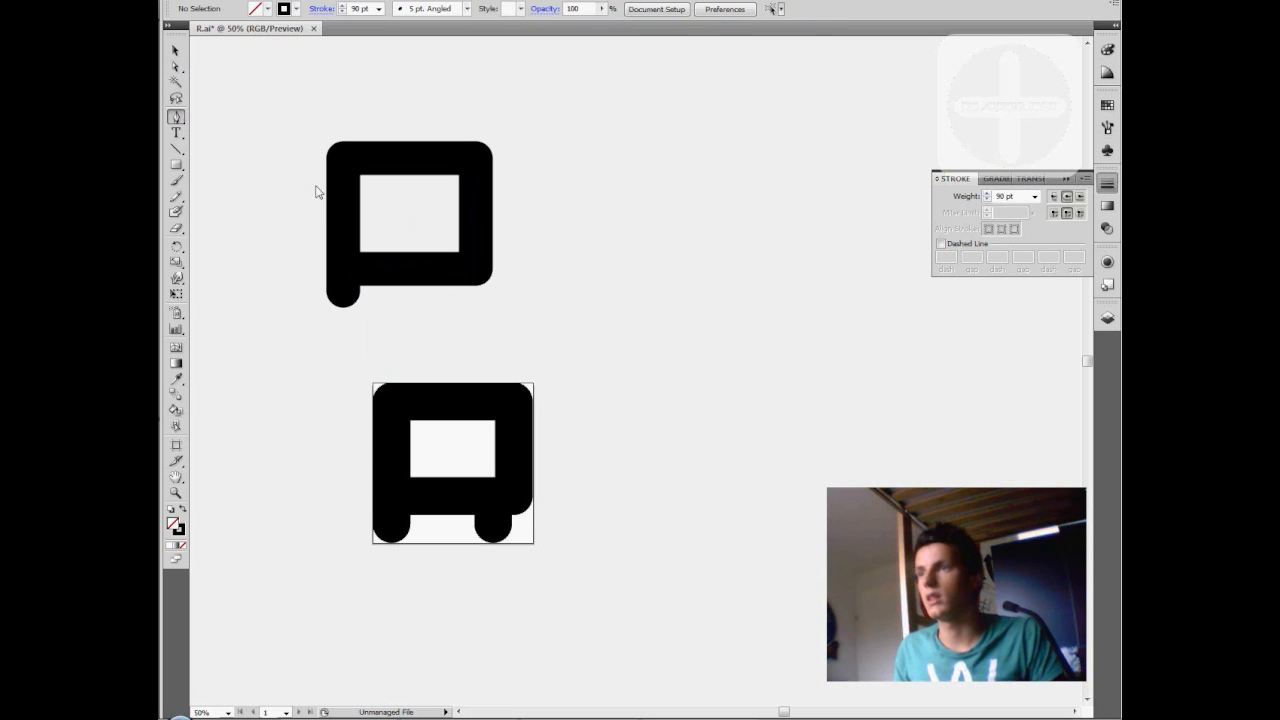
pyautogui.click(452, 268)
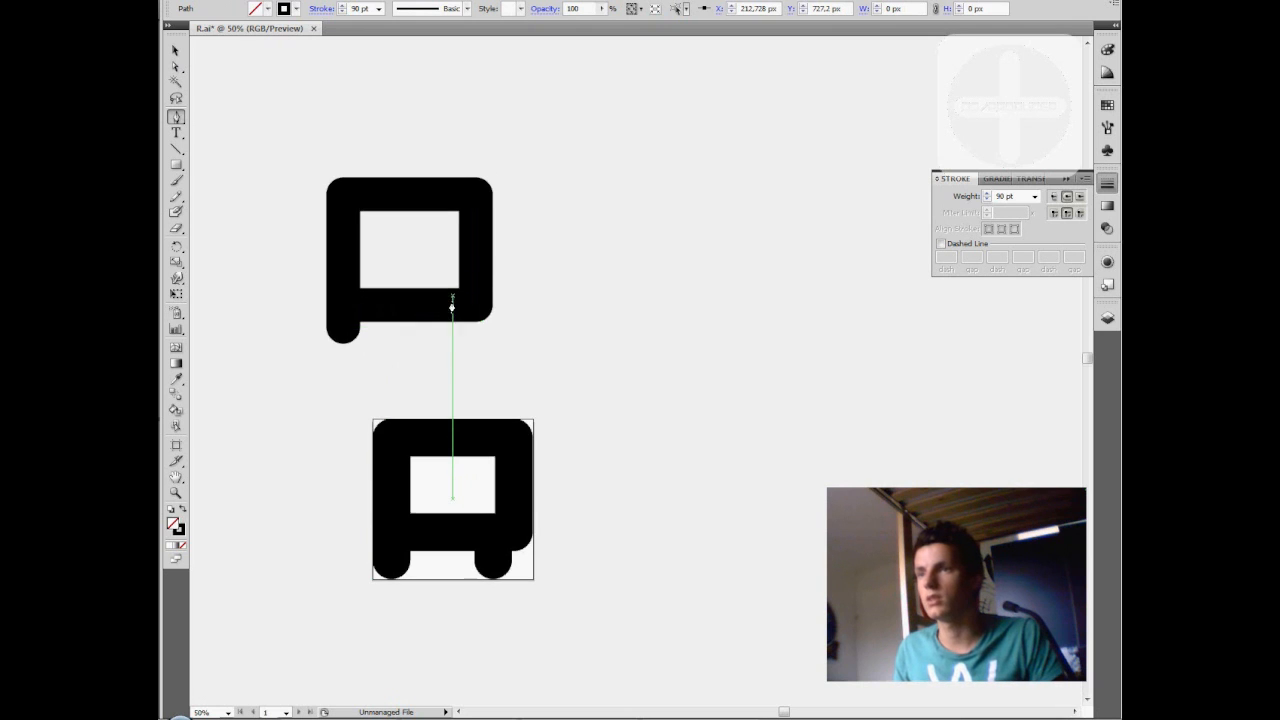
pyautogui.hotkey('ctrl', '+')
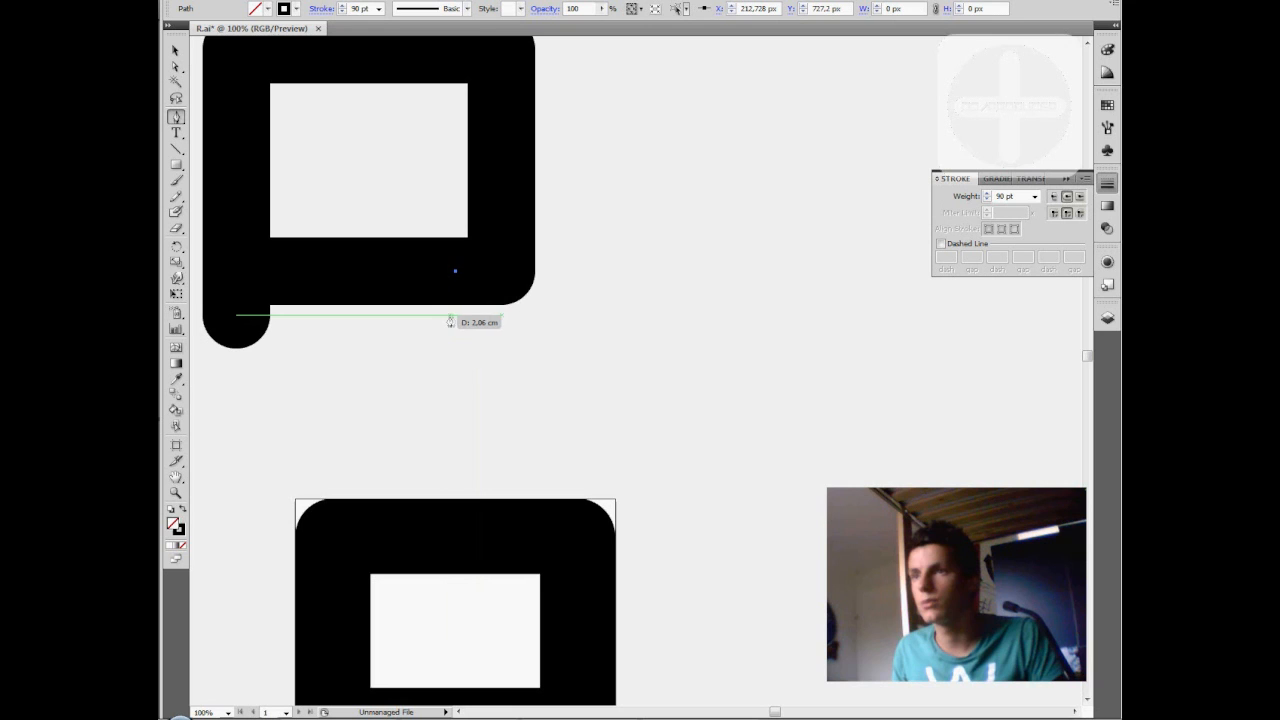
pyautogui.click(455, 316)
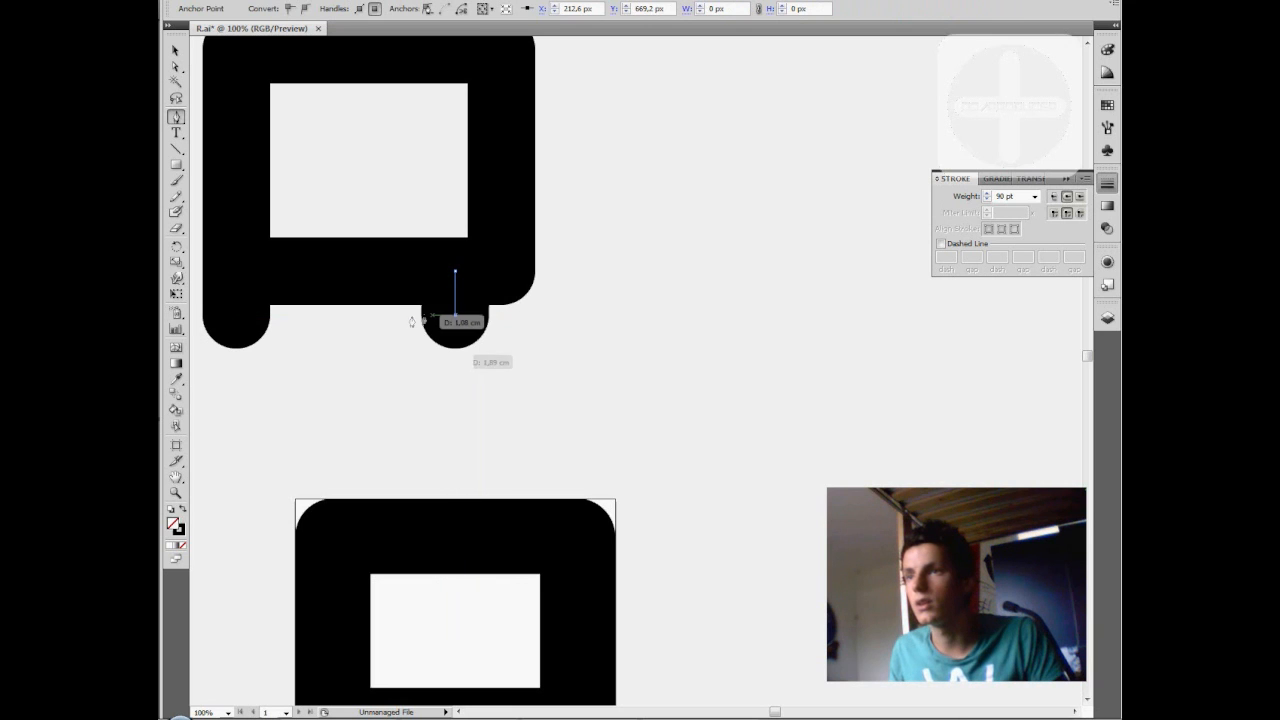
pyautogui.hotkey('ctrl', '-')
pyautogui.hotkey('ctrl', '-')
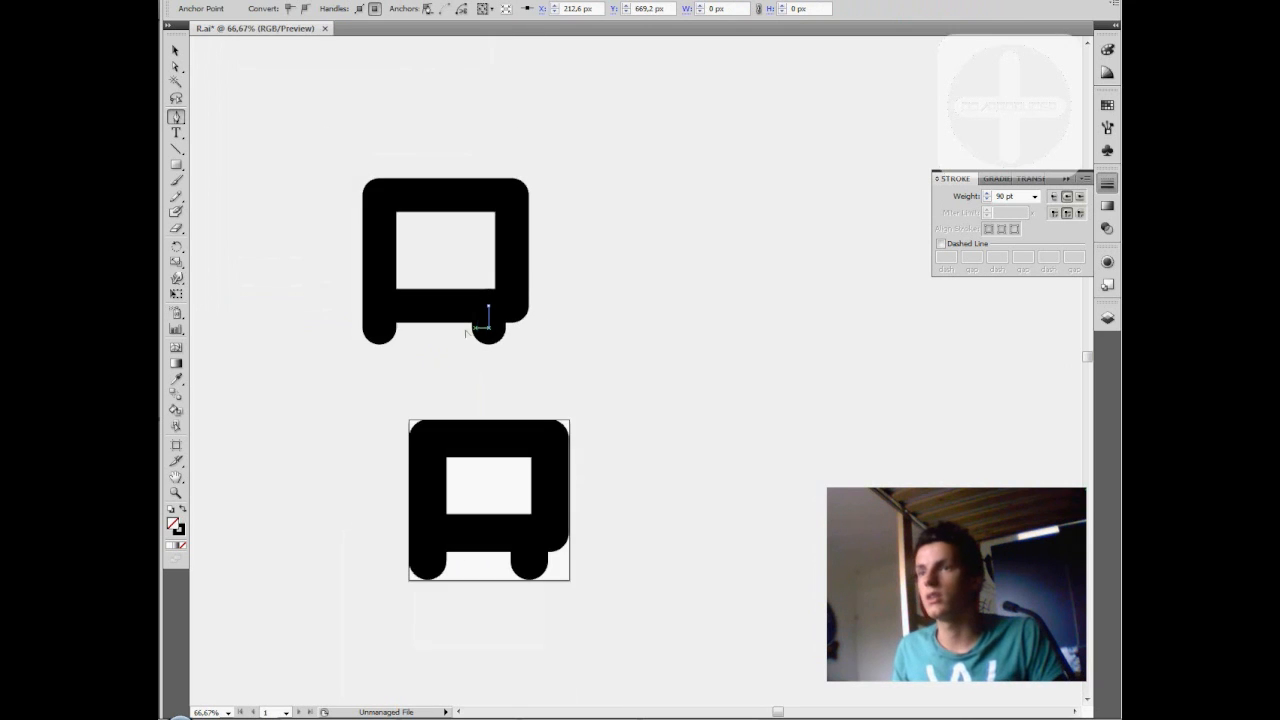
# Step: Draw a stroked square about 428 px per side beside the new R and delete its top and bottom segments
pyautogui.click(177, 166)
pyautogui.moveTo(630, 201); pyautogui.dragTo(792, 361)
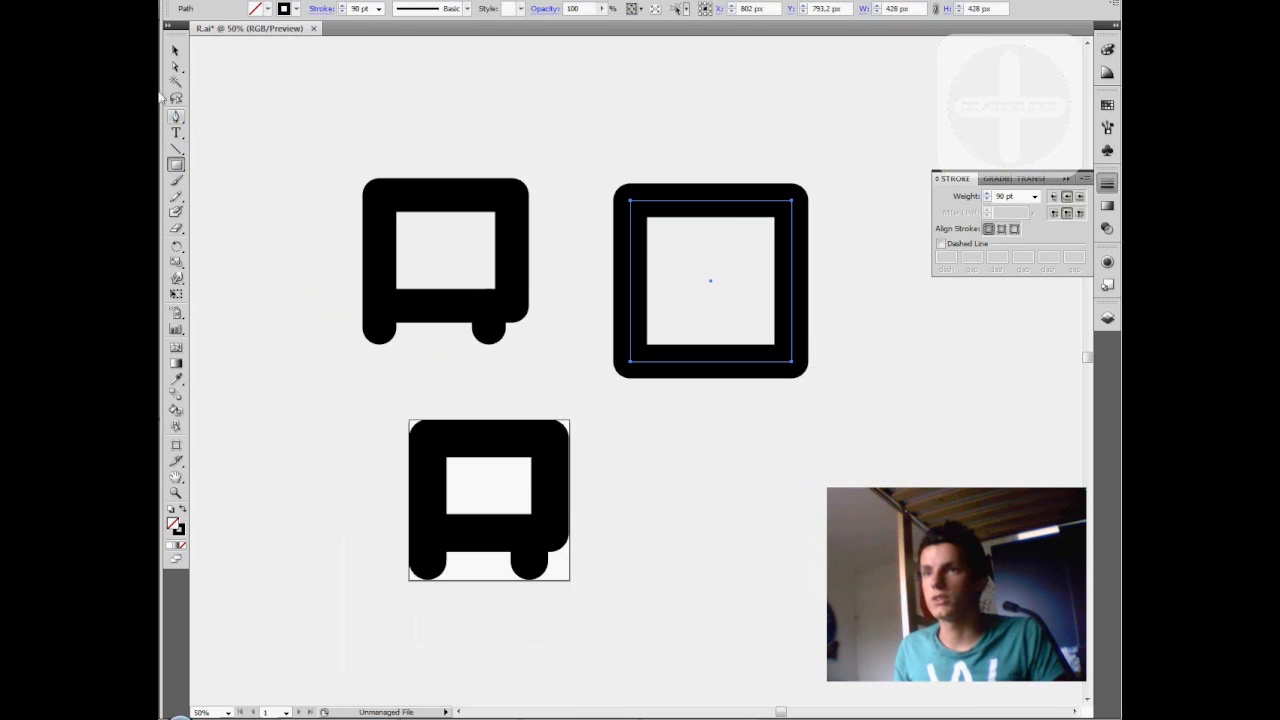
pyautogui.click(177, 119)
pyautogui.click(175, 68)
pyautogui.moveTo(691, 167); pyautogui.dragTo(744, 474)
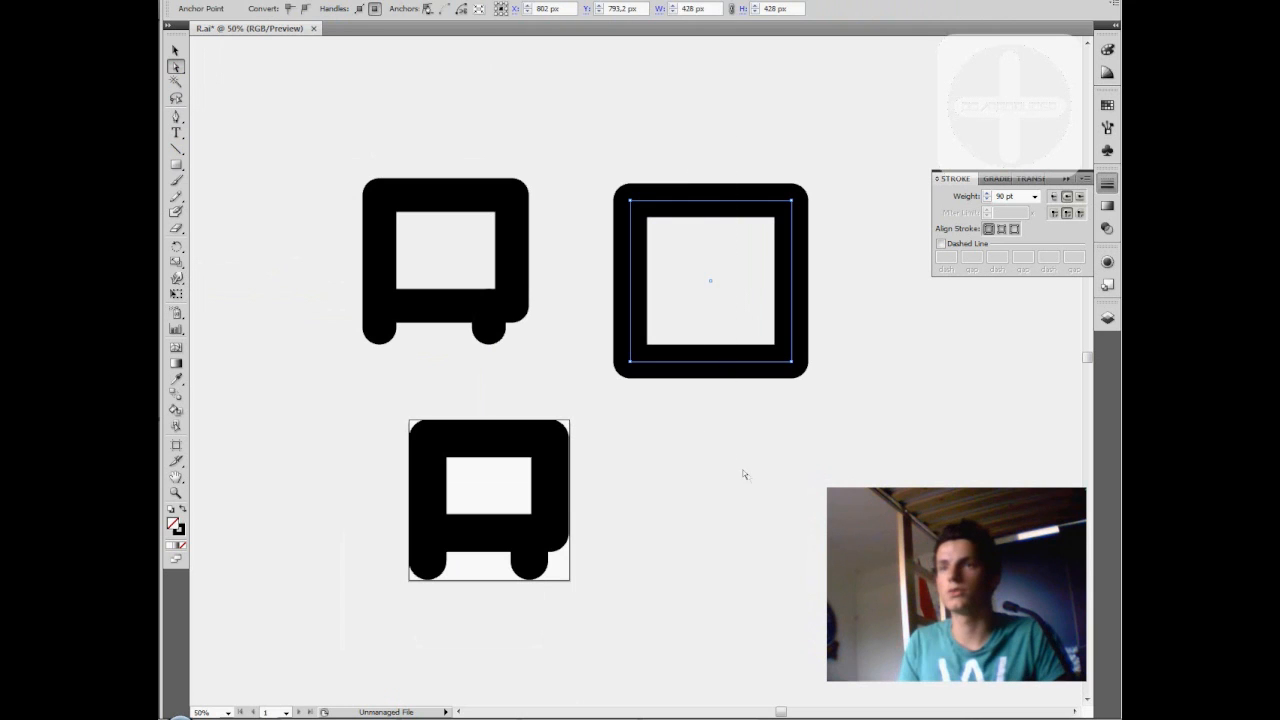
pyautogui.press('Delete')
# Step: Form the letter N by joining the left bar's top end to the right bar's bottom end with the Pen tool
pyautogui.press('p')
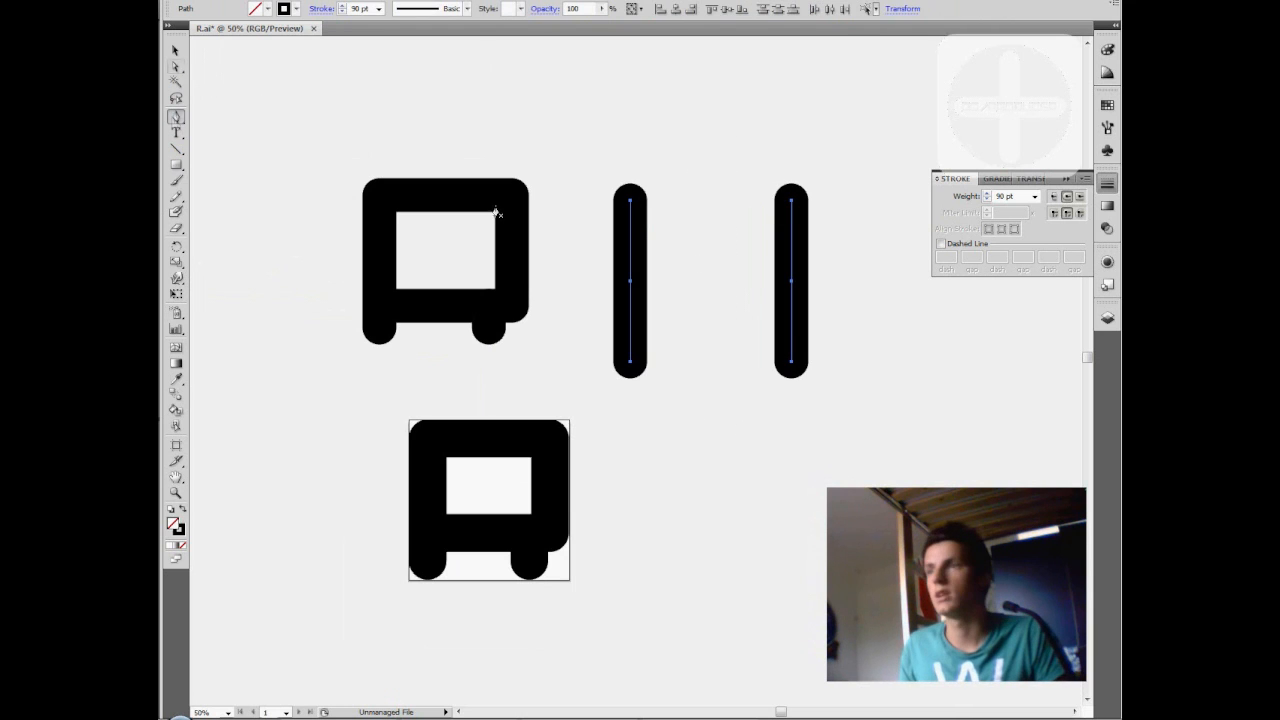
pyautogui.click(630, 200)
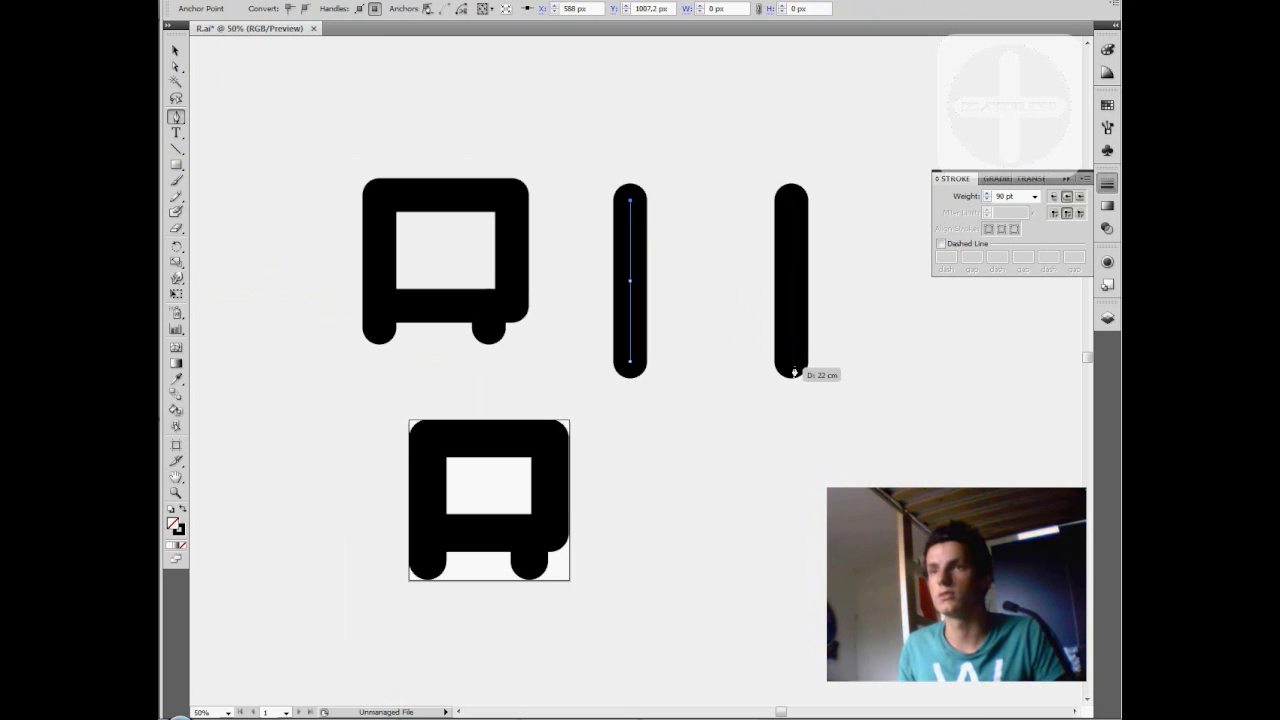
pyautogui.click(791, 367)
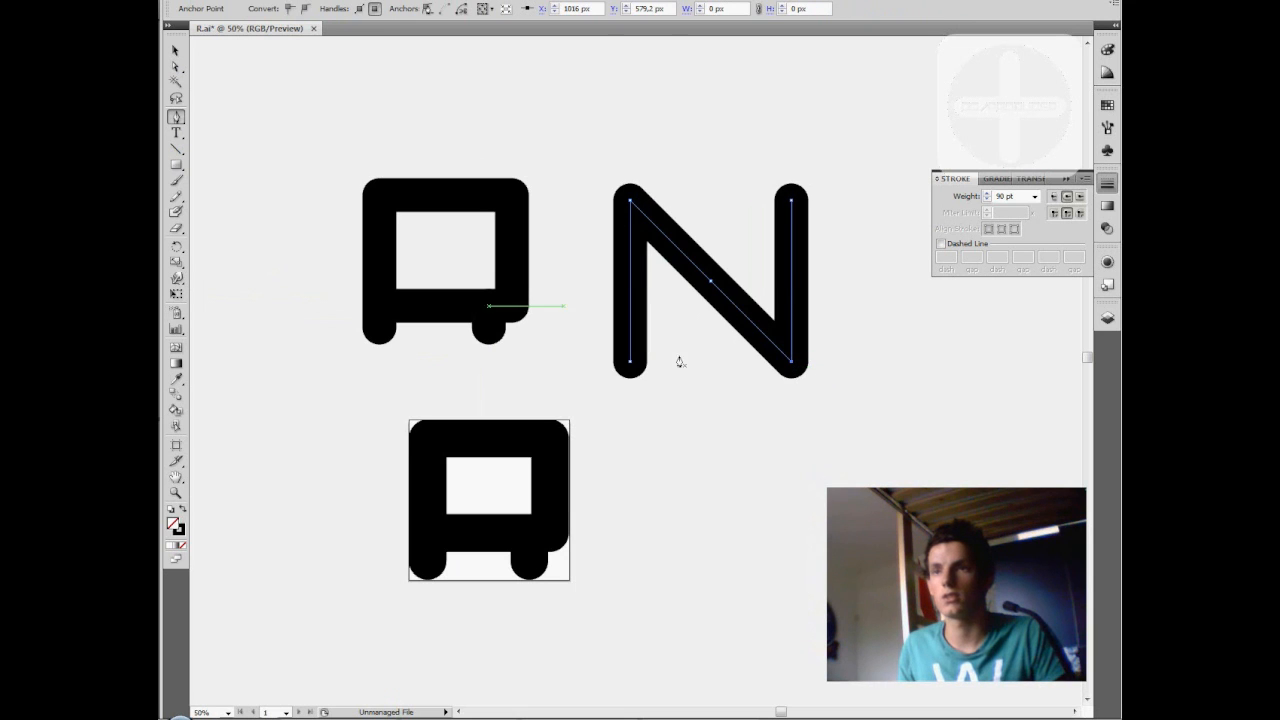
pyautogui.click(176, 50)
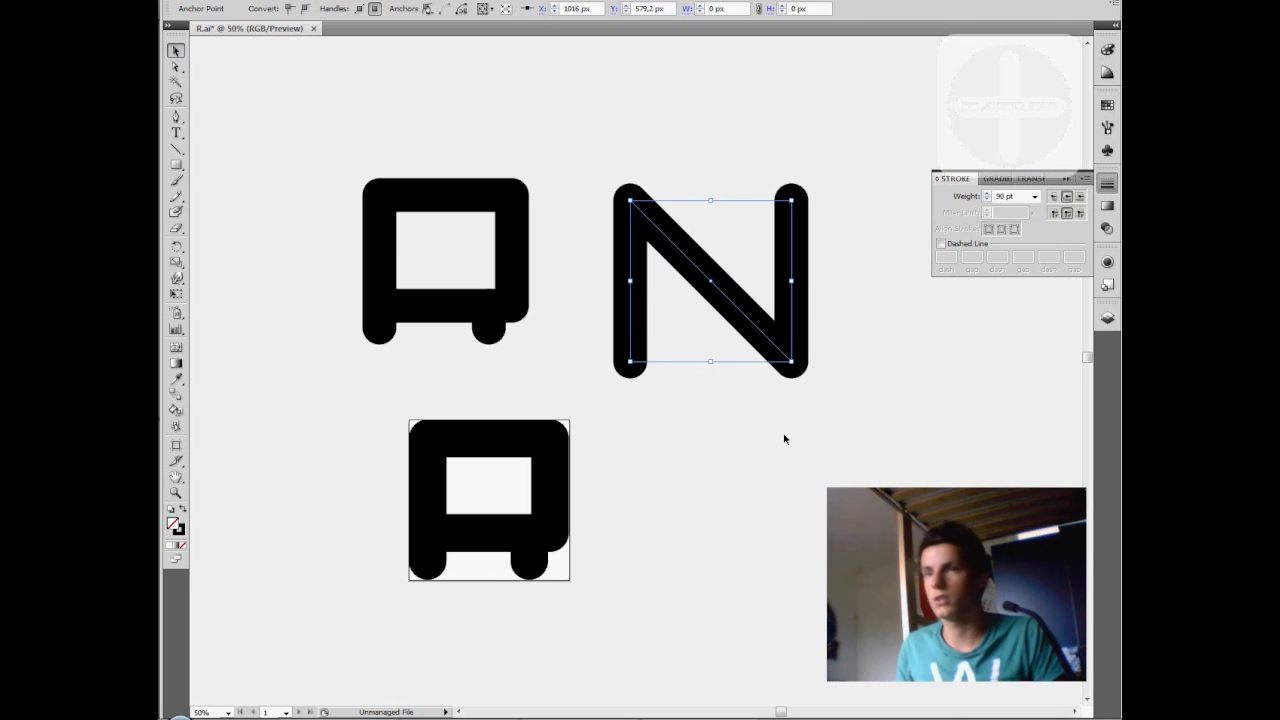
pyautogui.click(711, 463)
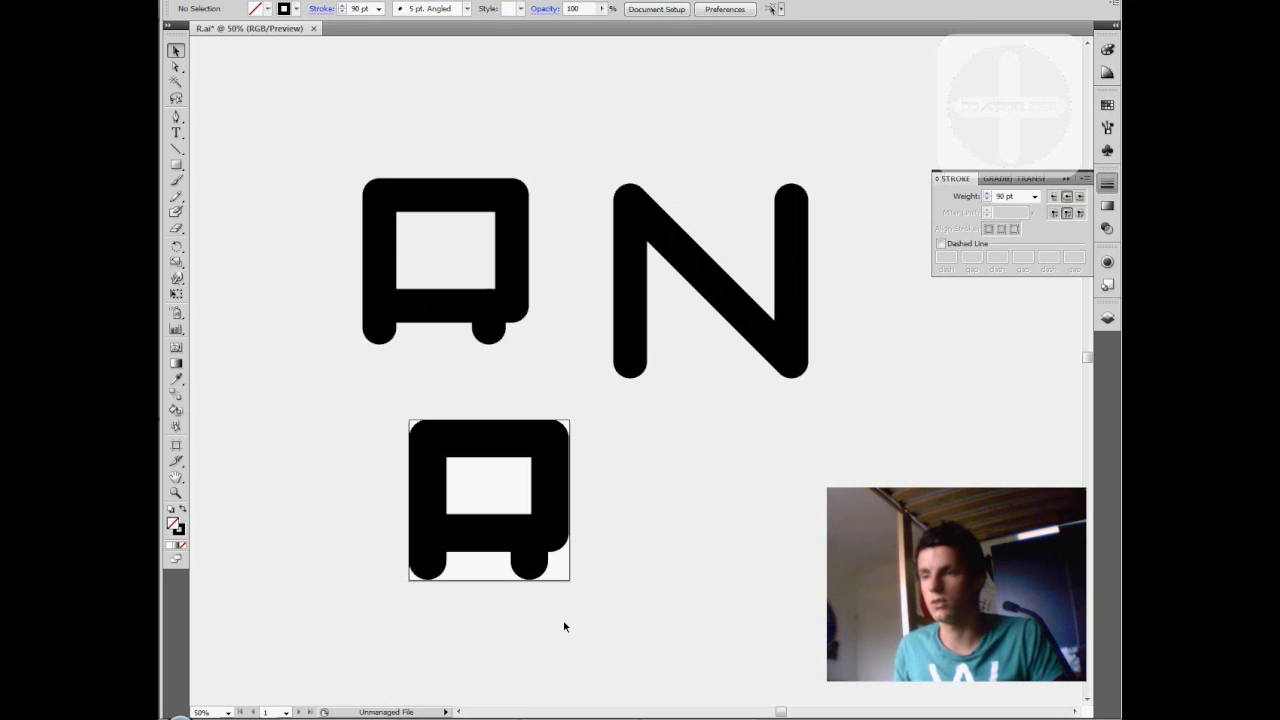
# Step: Switch to After Effects and open the nested XNTRXX+ composition and the XNTRXX letters composition inside it
pyautogui.click(459, 716)
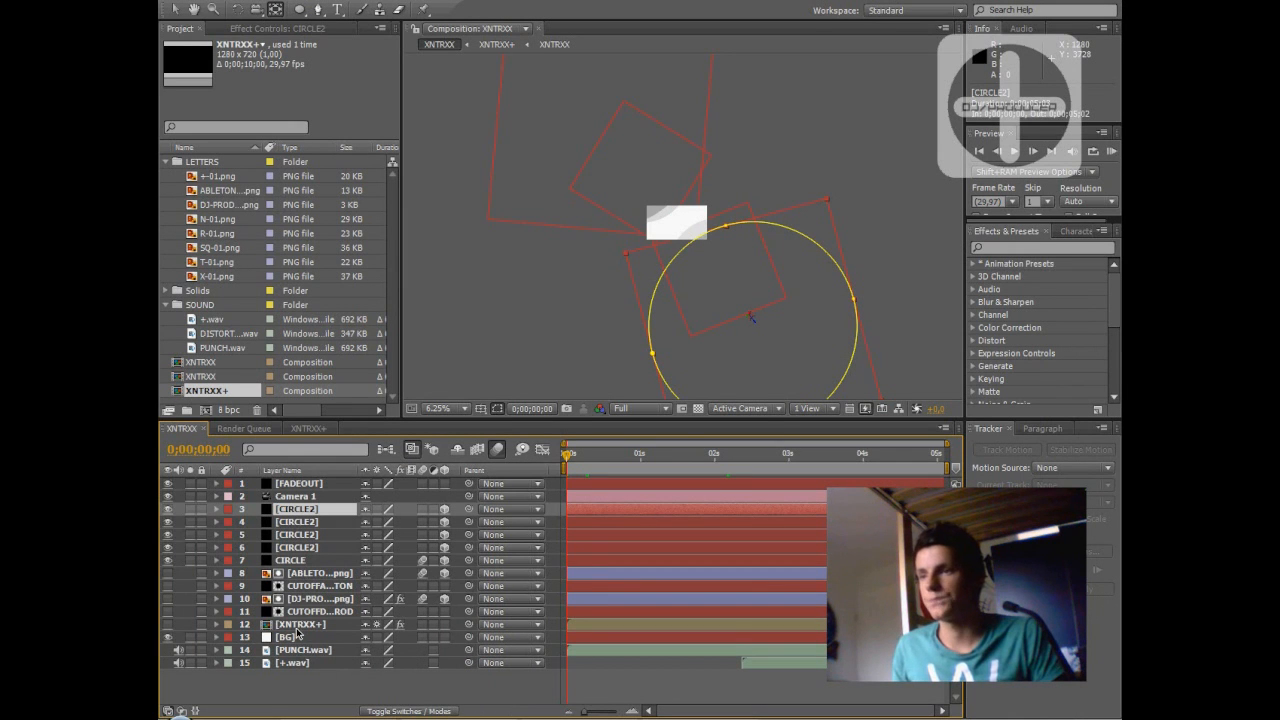
pyautogui.click(209, 381)
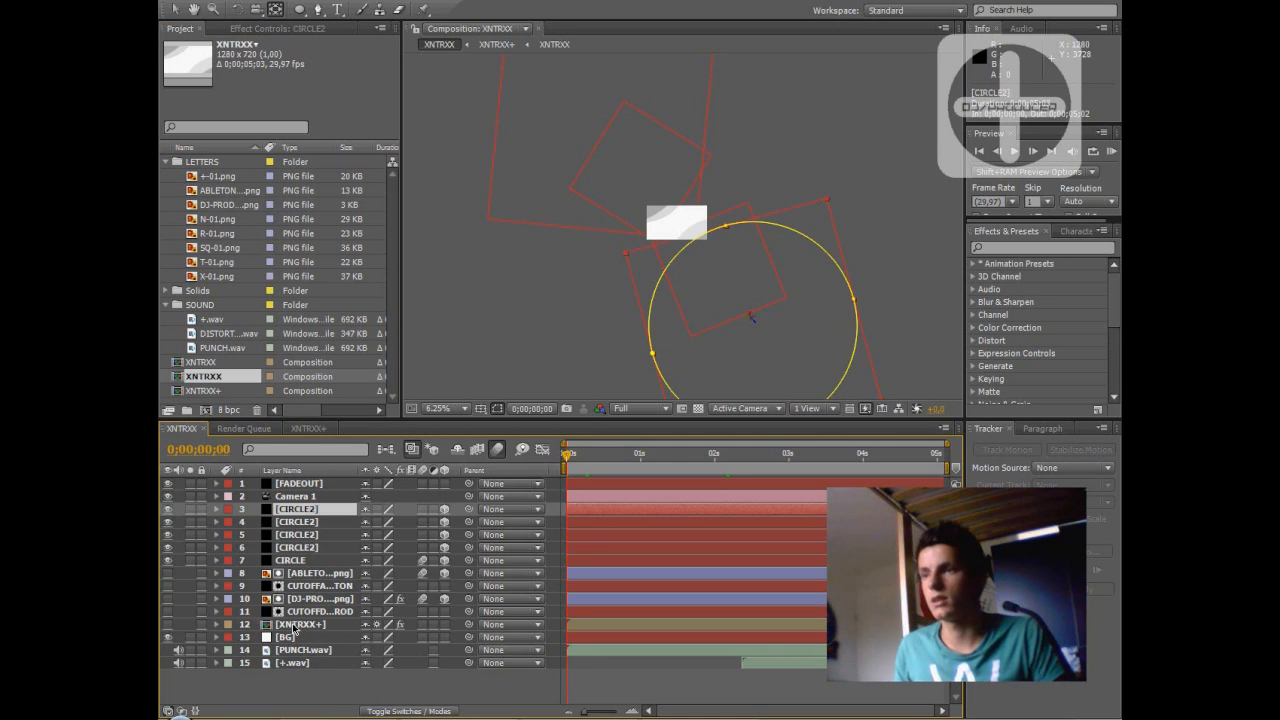
pyautogui.click(294, 625)
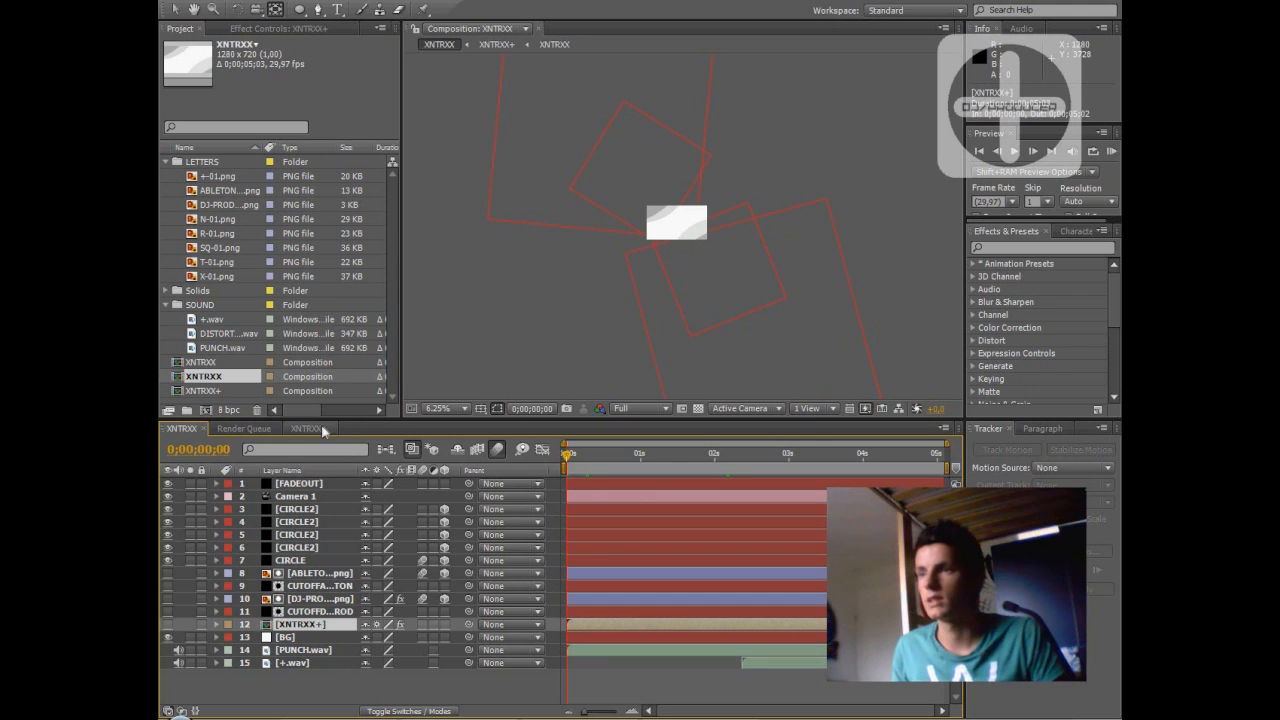
pyautogui.doubleClick(305, 625)
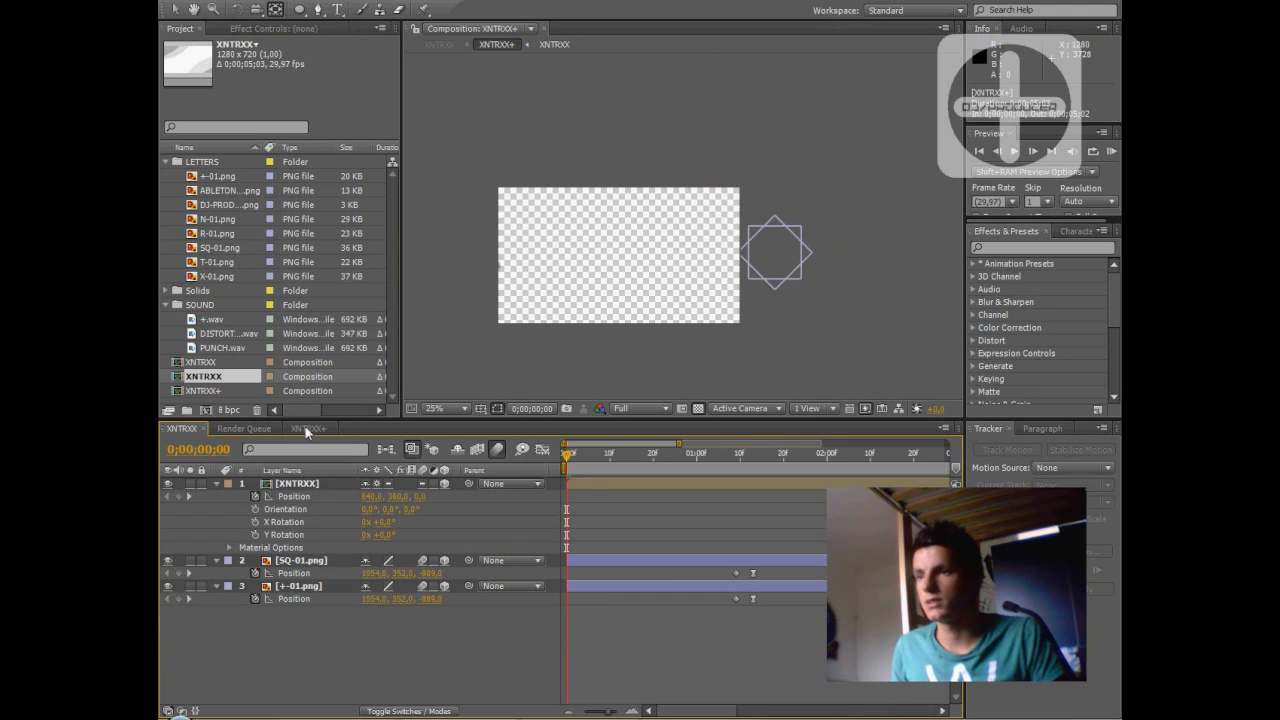
pyautogui.doubleClick(297, 483)
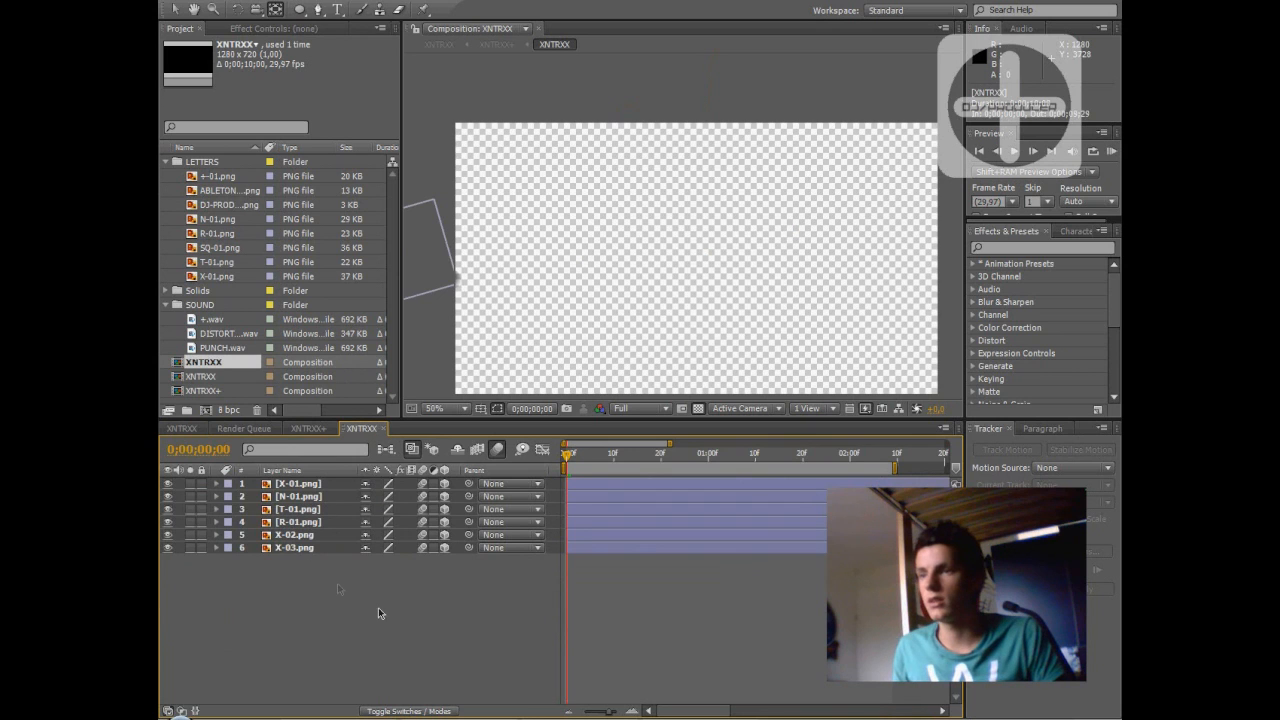
# Step: Select the letter layers one after another, from X-01.png down to X-03.png, to identify each layer's letter
pyautogui.click(295, 547)
pyautogui.click(300, 522)
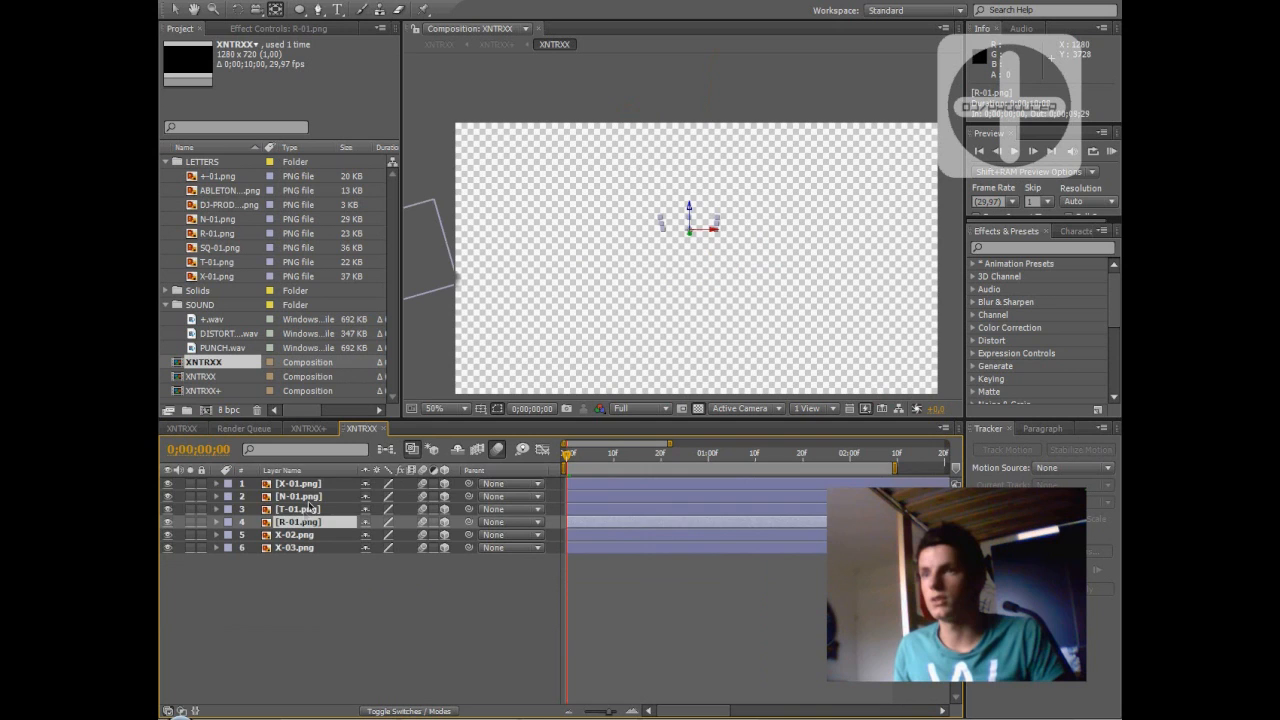
pyautogui.click(308, 486)
pyautogui.click(308, 497)
pyautogui.click(312, 511)
pyautogui.click(315, 523)
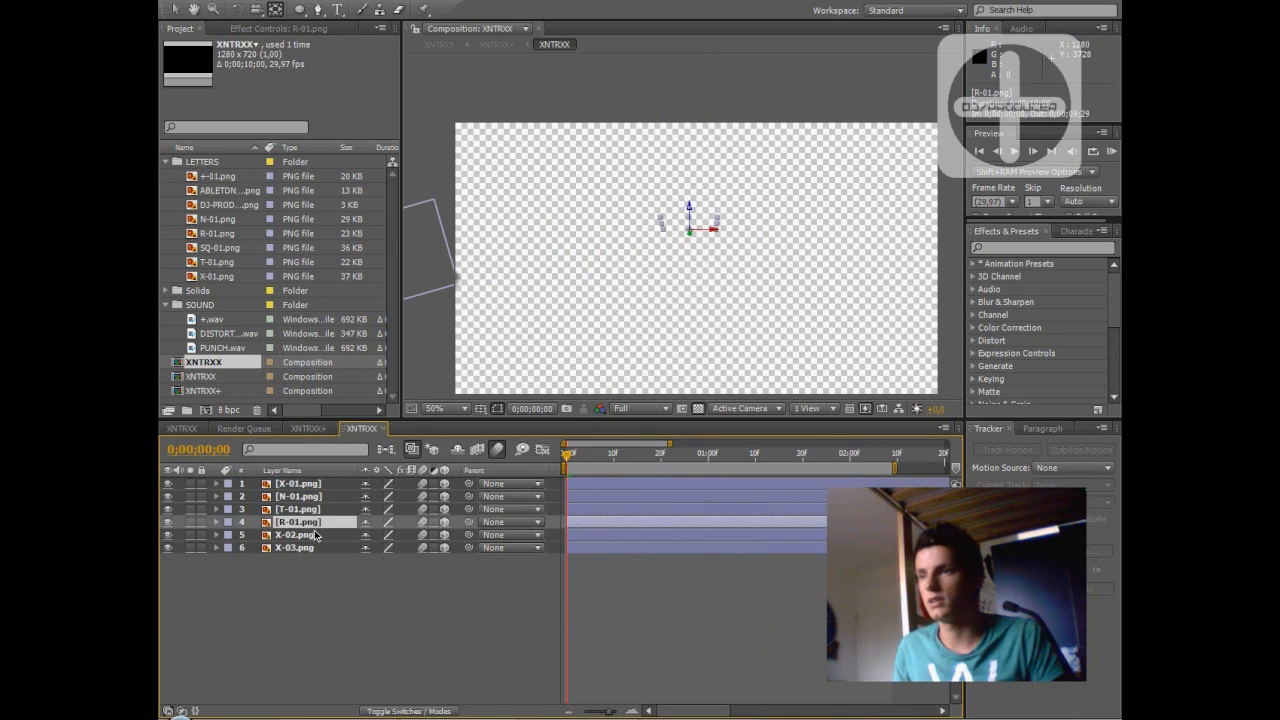
pyautogui.click(318, 536)
pyautogui.click(318, 546)
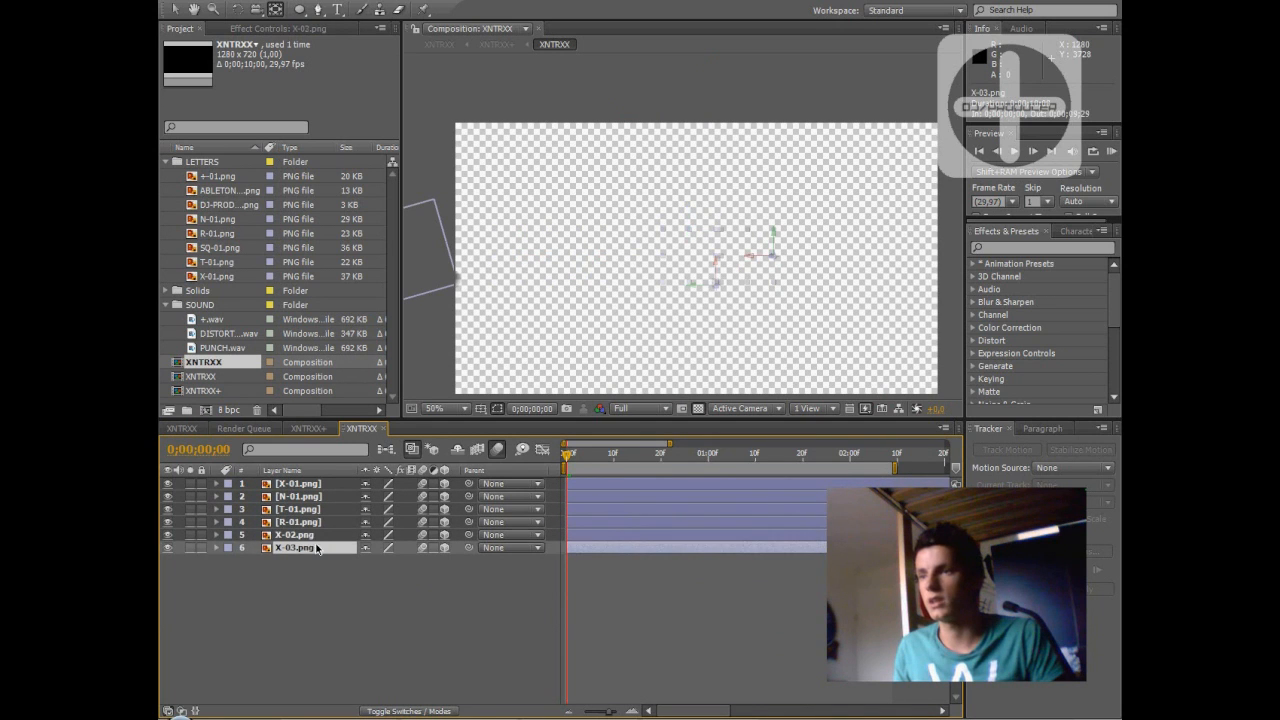
# Step: Select the X-01.png layer, scrub through the letters' assembly to 0;00;02;02, and return to 0;00;00;06
pyautogui.click(301, 486)
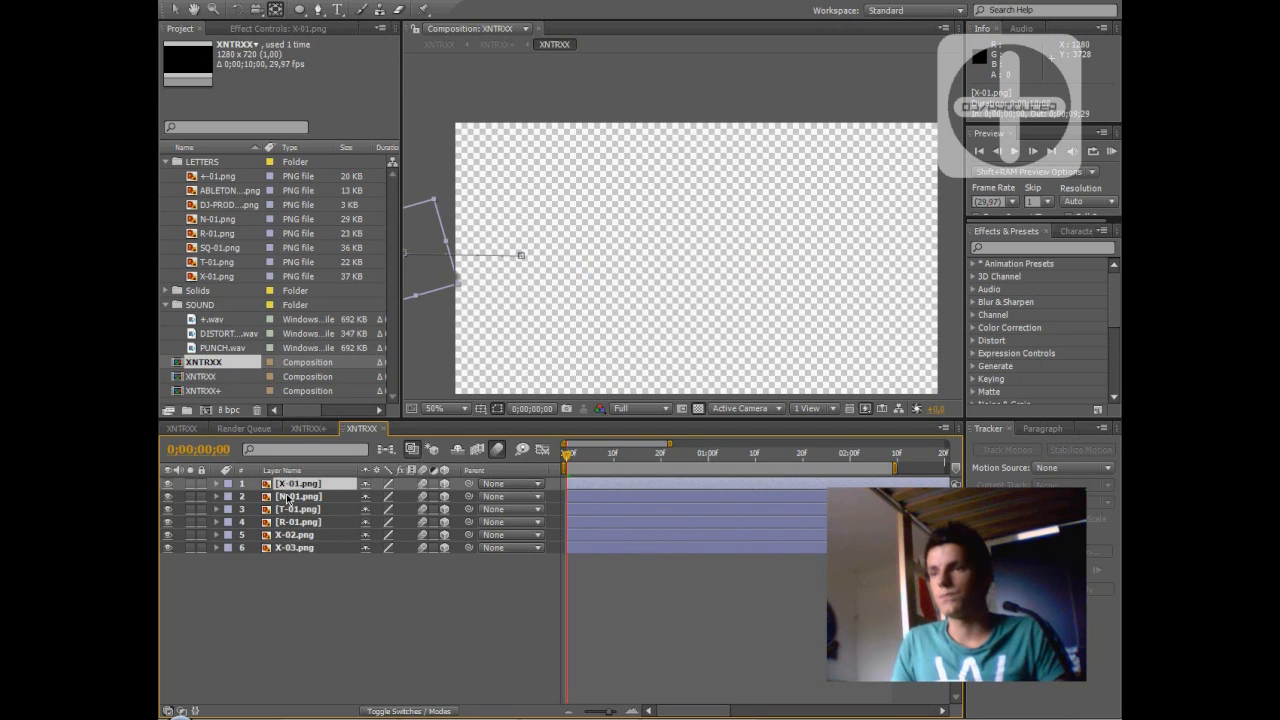
pyautogui.moveTo(567, 455); pyautogui.dragTo(845, 466)
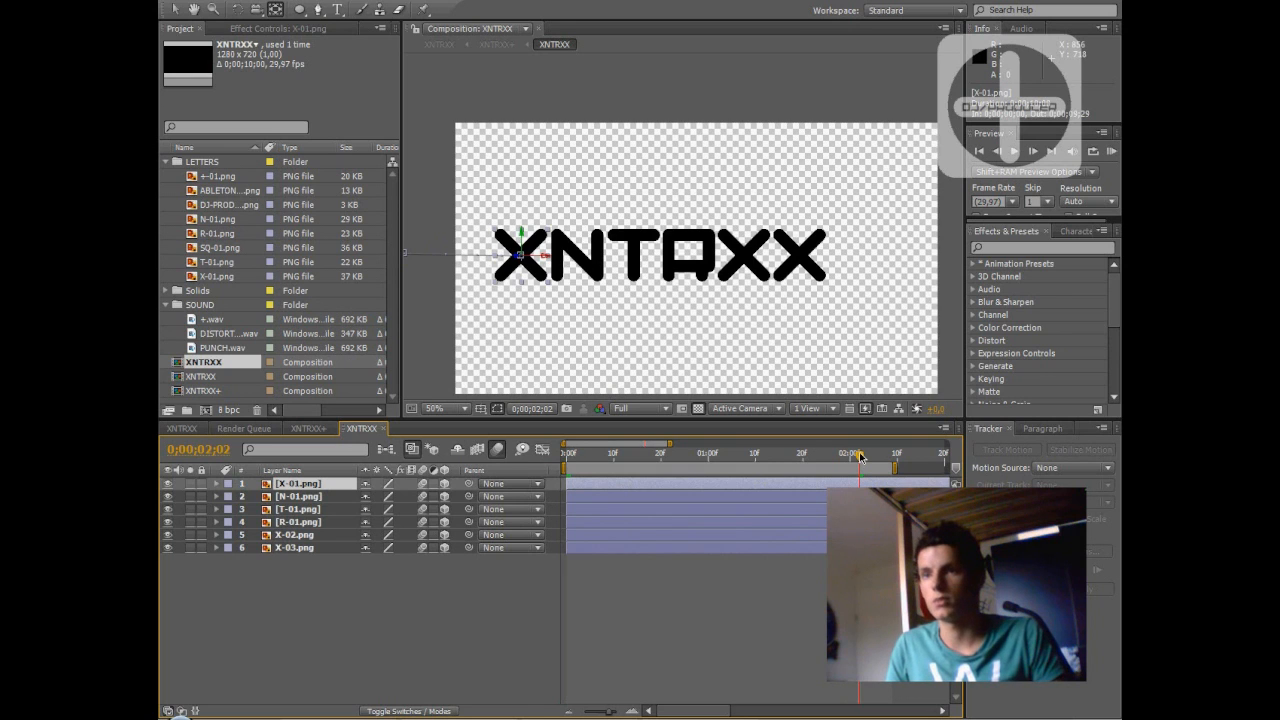
pyautogui.click(597, 456)
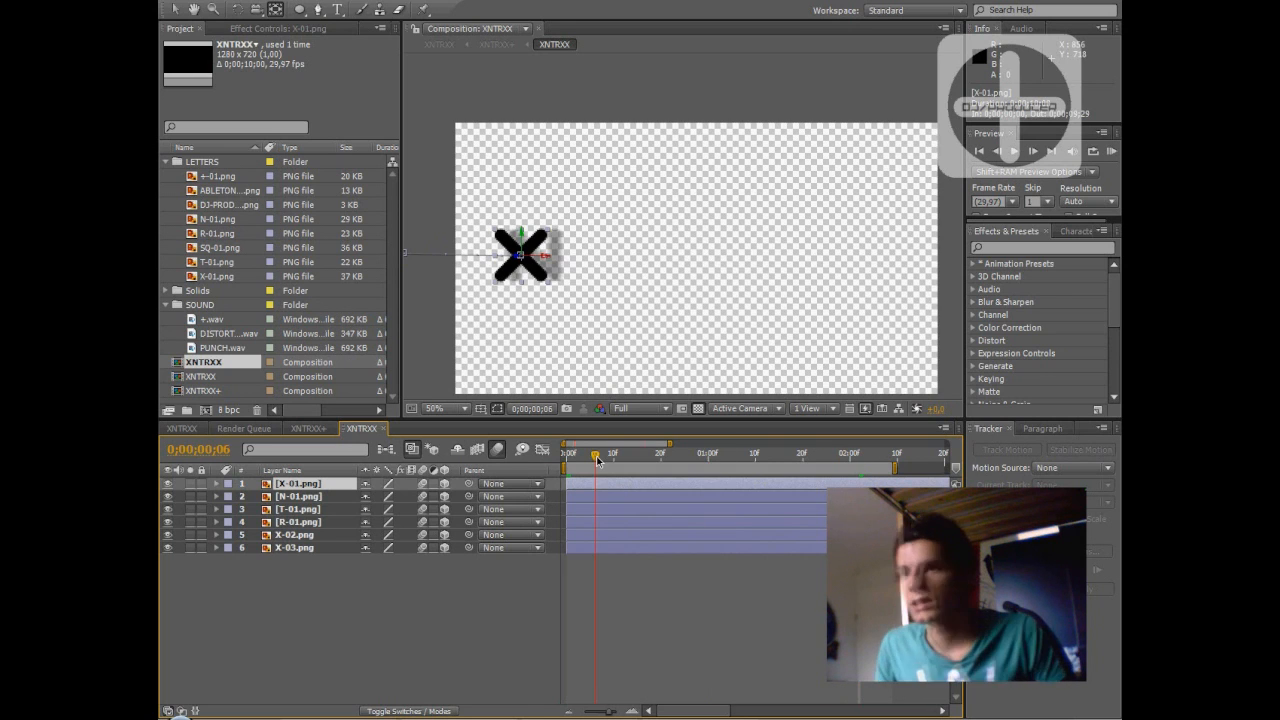
# Step: Reveal the X-01.png layer's Transform keyframes and move the current time to its second keyframes at 0;00;00;04
pyautogui.click(215, 483)
pyautogui.click(231, 497)
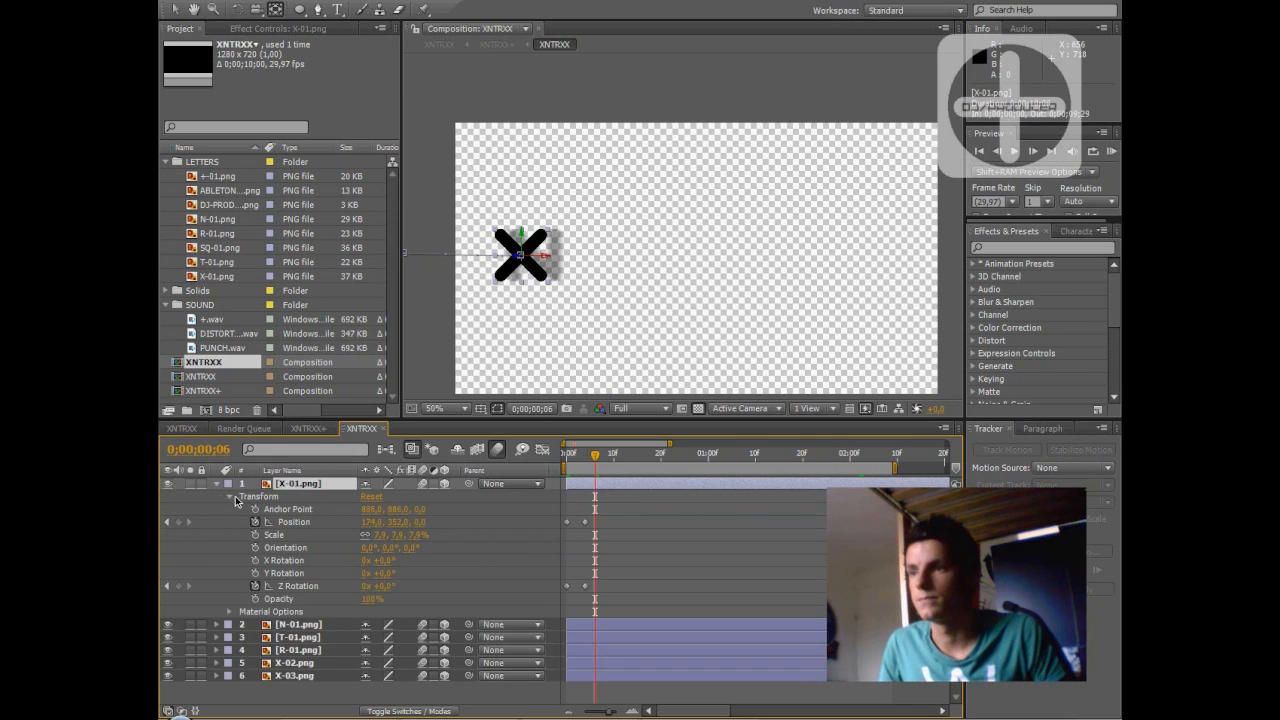
pyautogui.moveTo(596, 456); pyautogui.dragTo(586, 457)
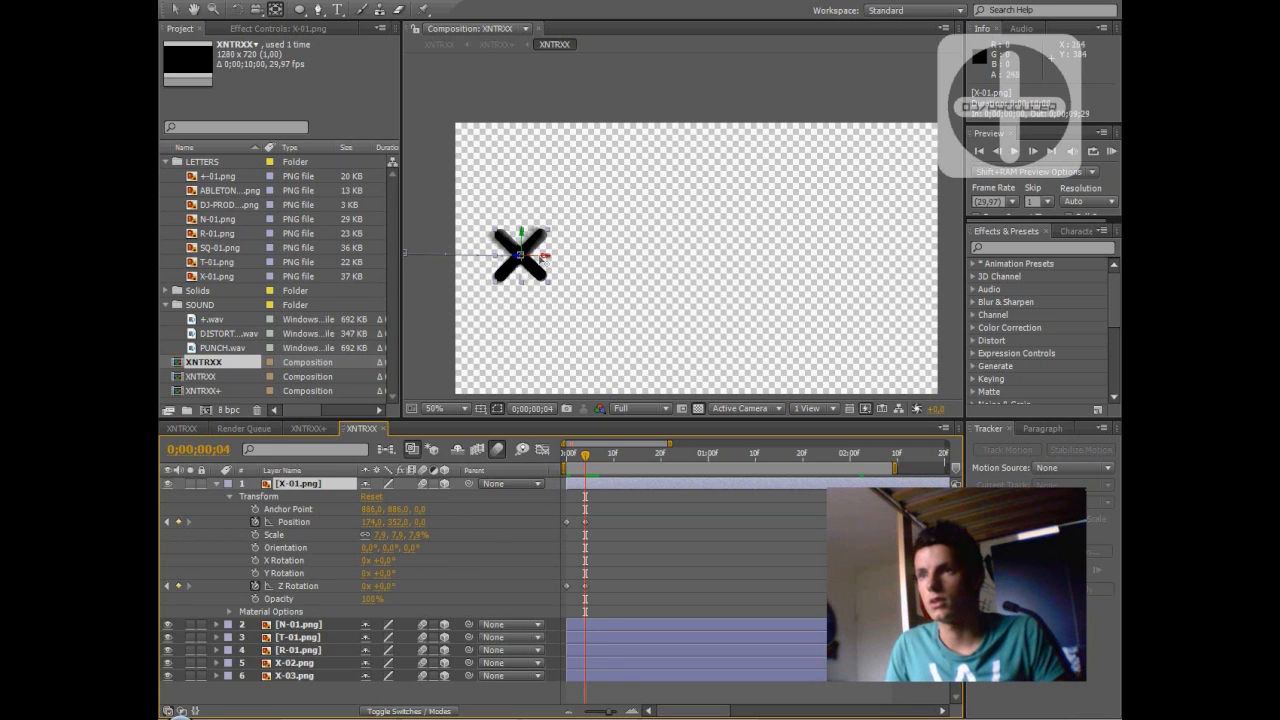
# Step: Show the composition from the Top view at 25% and examine the first X's motion path in depth
pyautogui.click(738, 412)
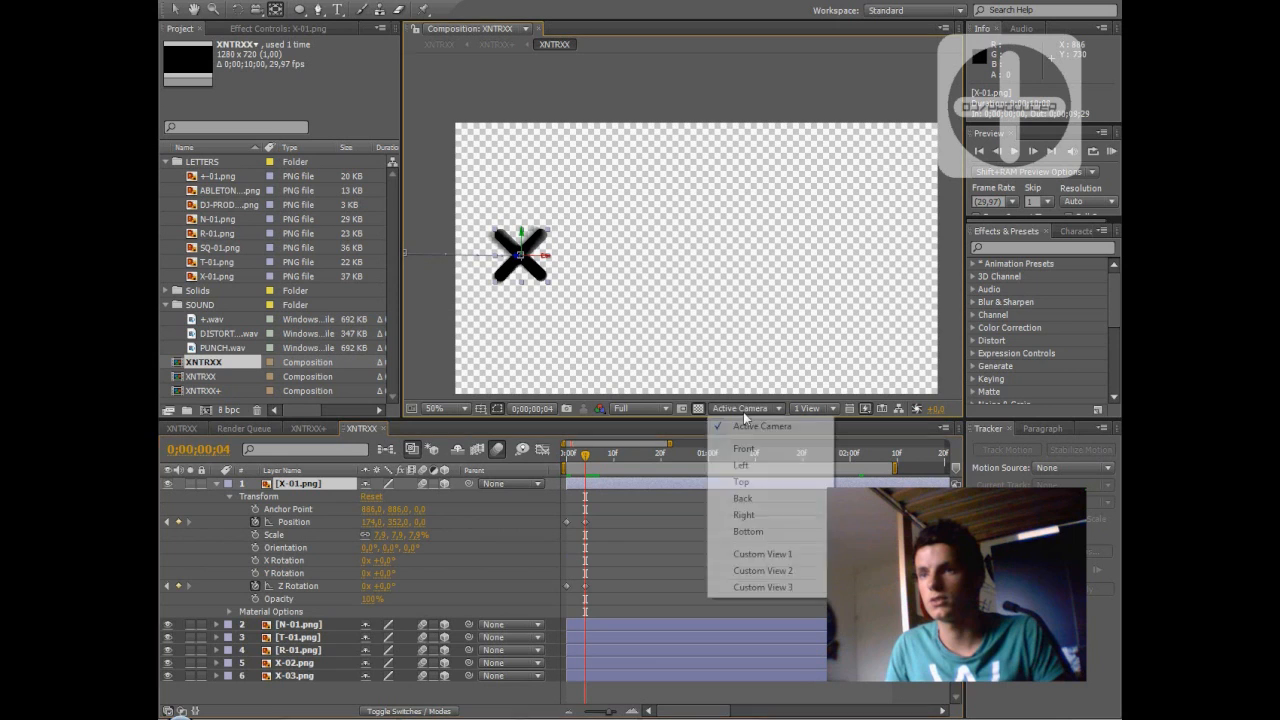
pyautogui.click(745, 483)
pyautogui.press(',')
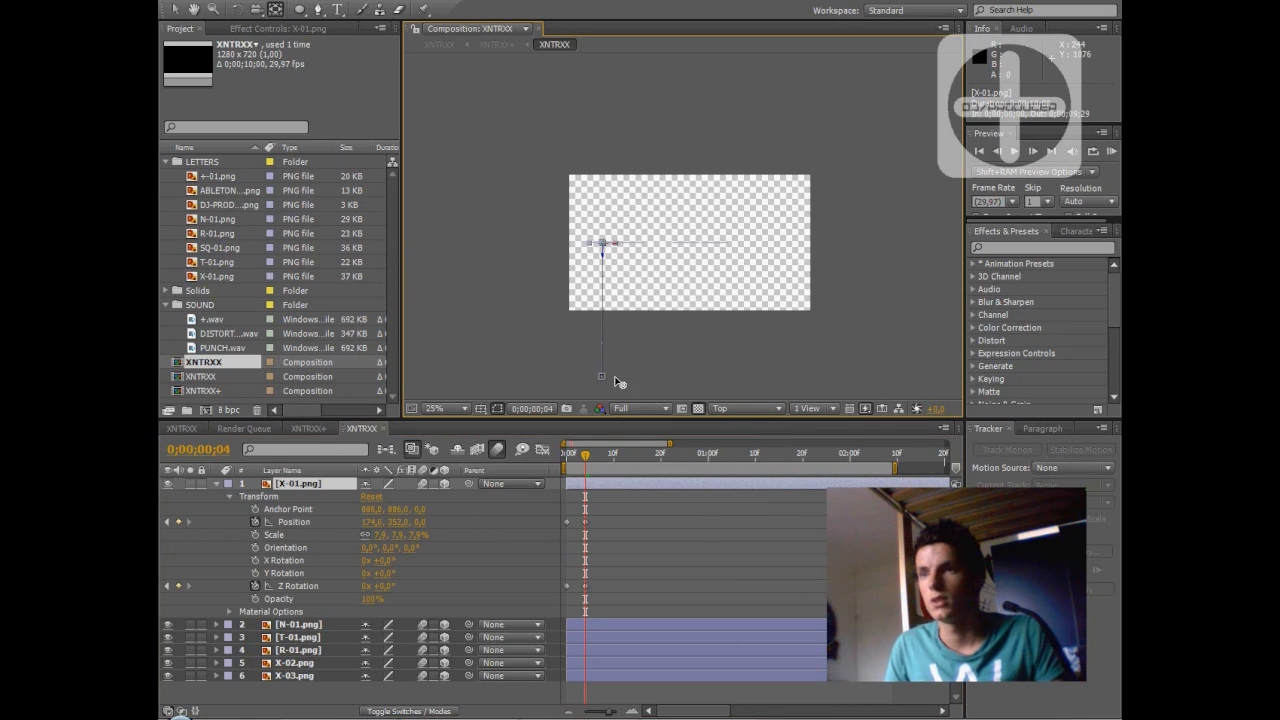
pyautogui.moveTo(585, 458)
pyautogui.mouseDown()
pyautogui.moveTo(571, 461)
pyautogui.moveTo(585, 458)
pyautogui.mouseUp()
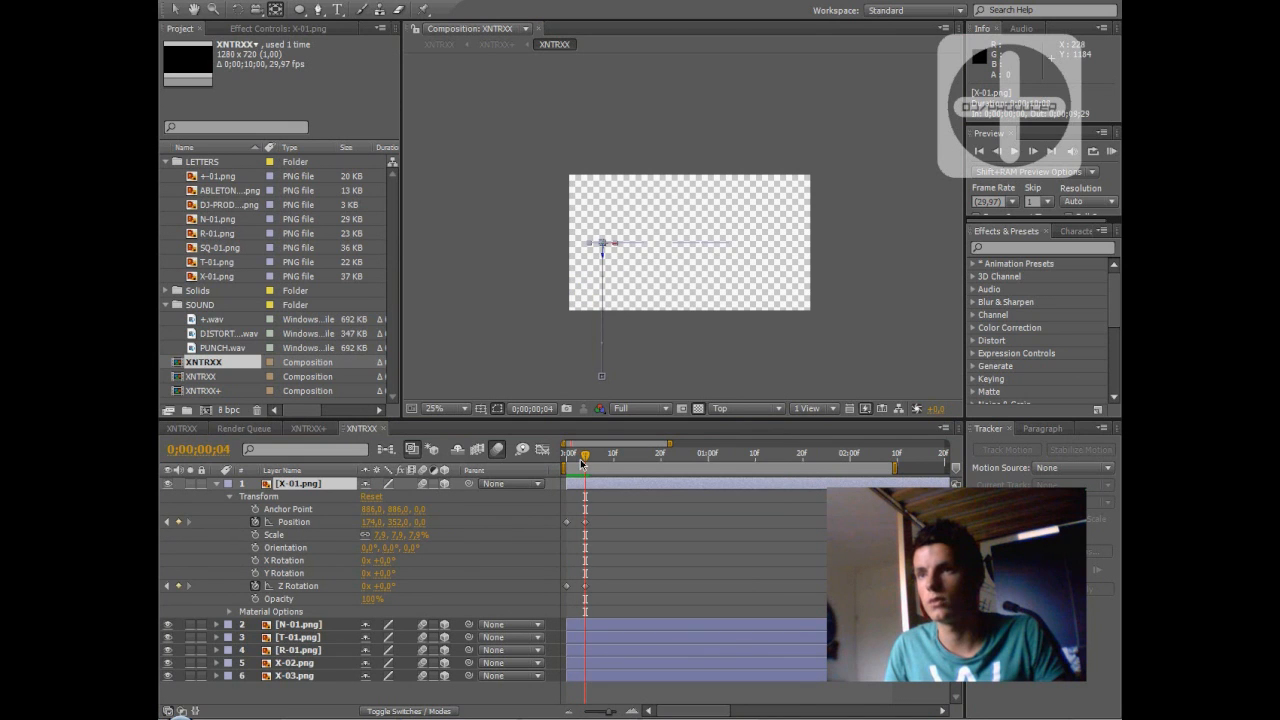
# Step: Return the composition to the Active Camera view, keeping a single view at 25% magnification
pyautogui.click(812, 408)
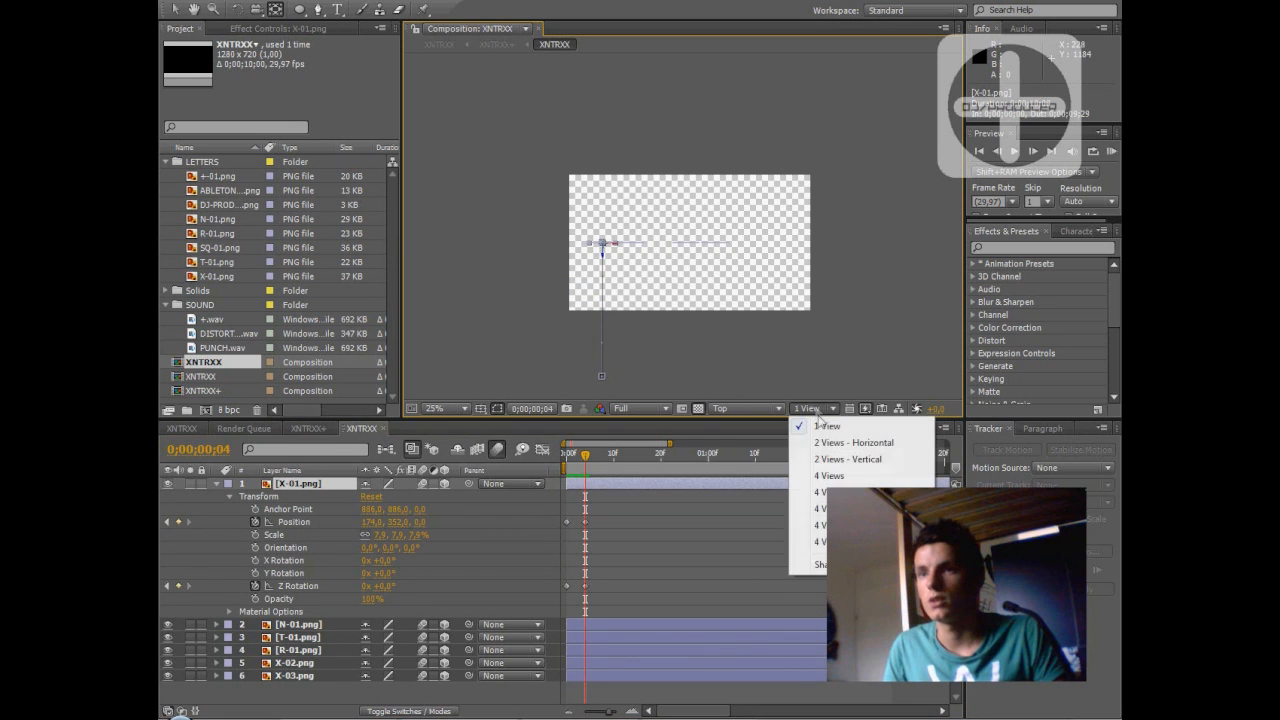
pyautogui.click(760, 409)
pyautogui.click(771, 431)
pyautogui.scroll(4, 600, 331)
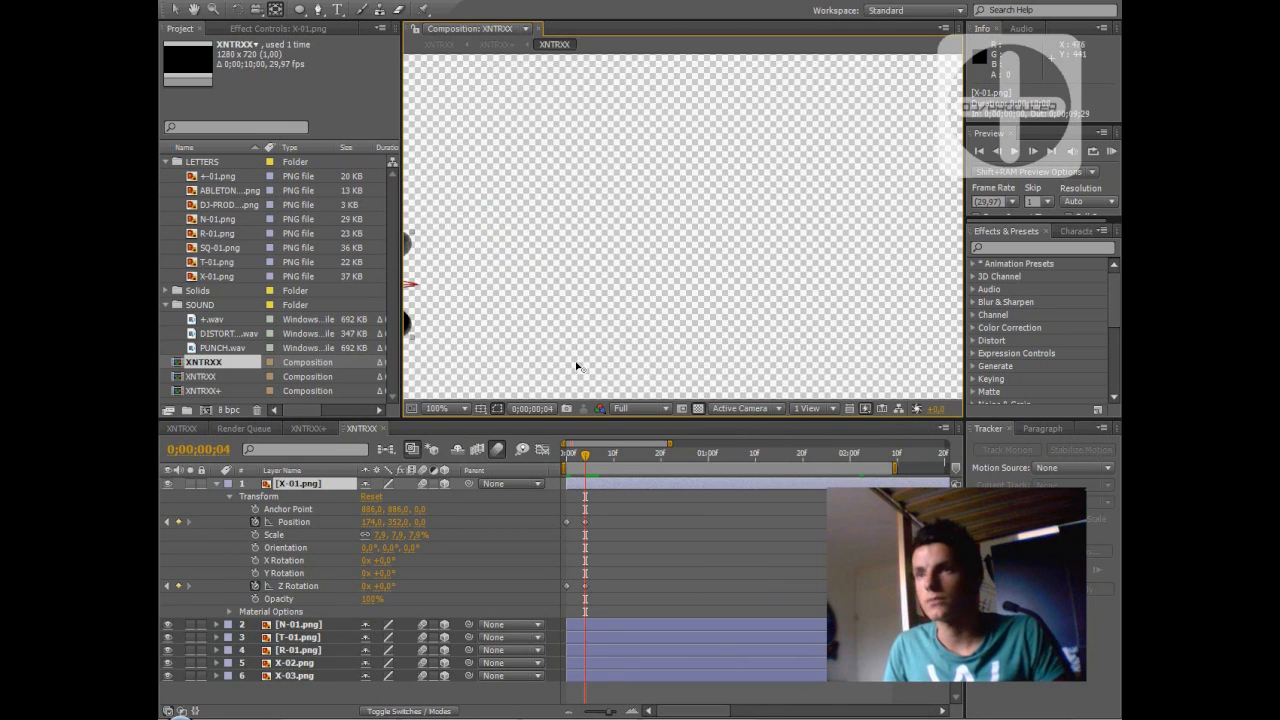
pyautogui.scroll(-4, 580, 357)
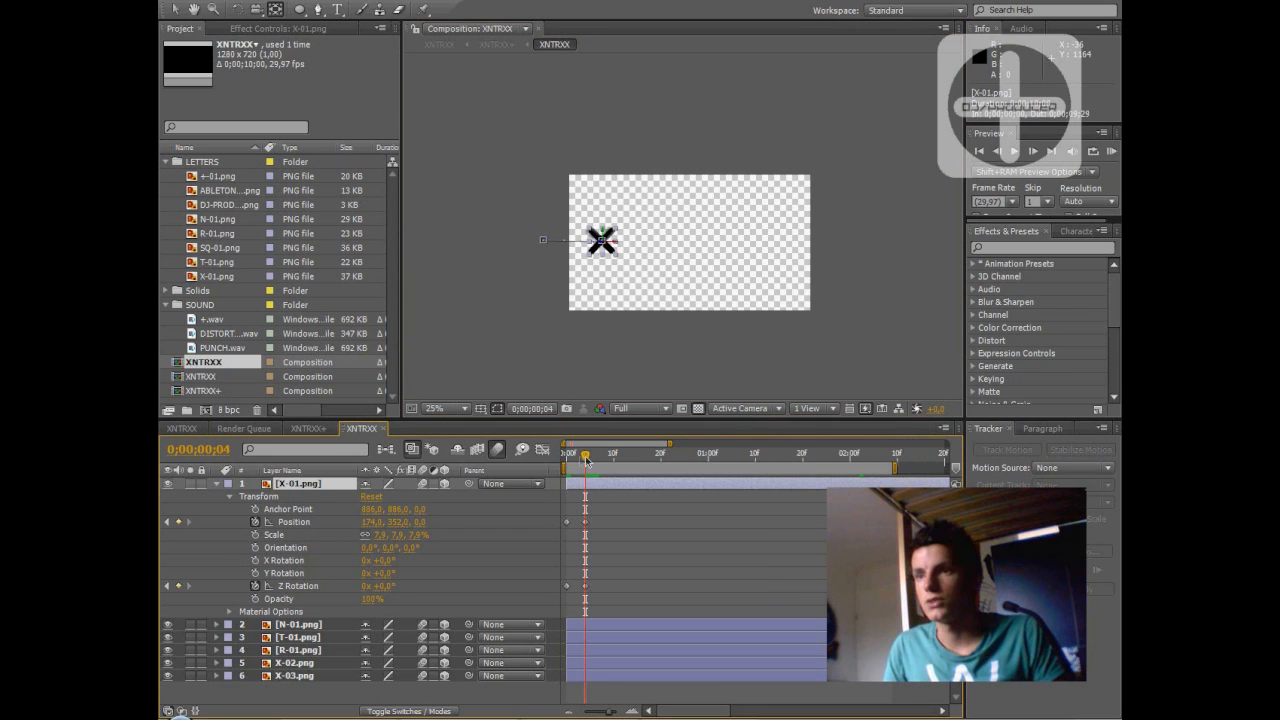
# Step: Scrub the first X's entrance between 0;00;00;00 and 0;00;00;04, then collapse the X-01.png layer's properties
pyautogui.moveTo(577, 459); pyautogui.dragTo(567, 460)
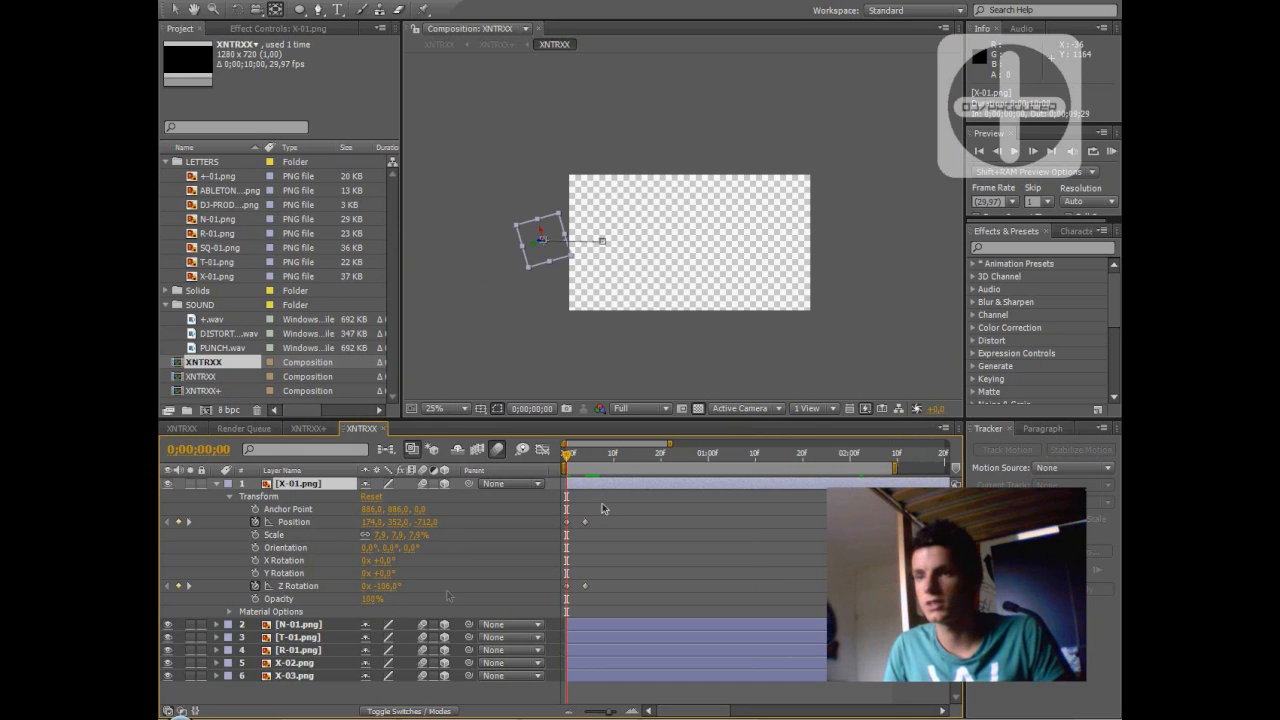
pyautogui.moveTo(569, 460); pyautogui.dragTo(585, 461)
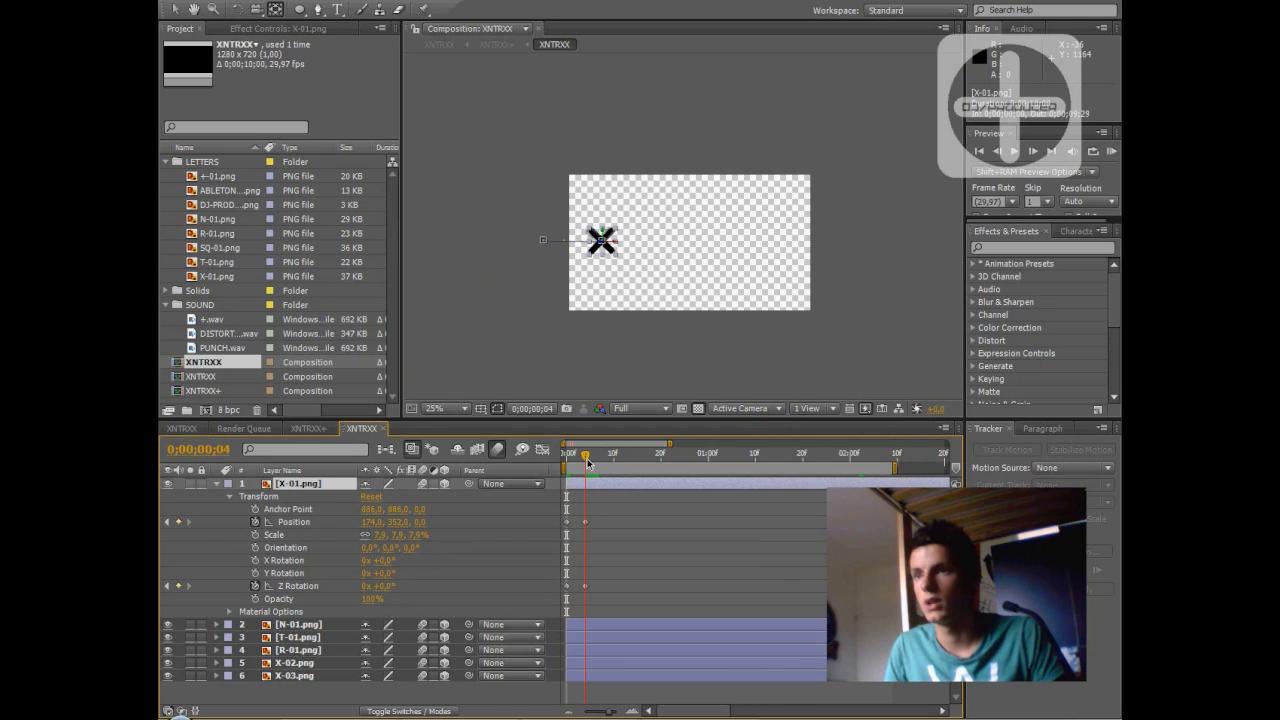
pyautogui.click(217, 484)
# Step: Examine the N-01.png layer's Position and Opacity keyframes while scrubbing to 0;00;00;09, then collapse its properties
pyautogui.click(216, 496)
pyautogui.click(216, 496)
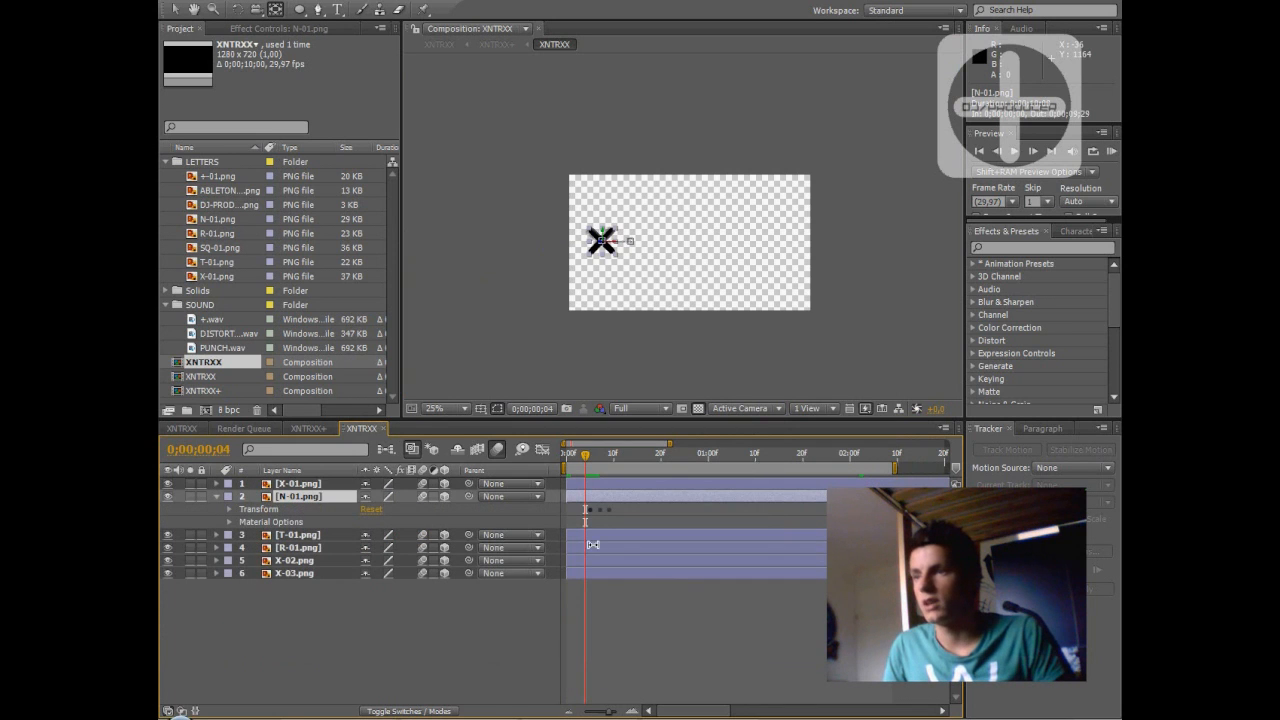
pyautogui.click(229, 509)
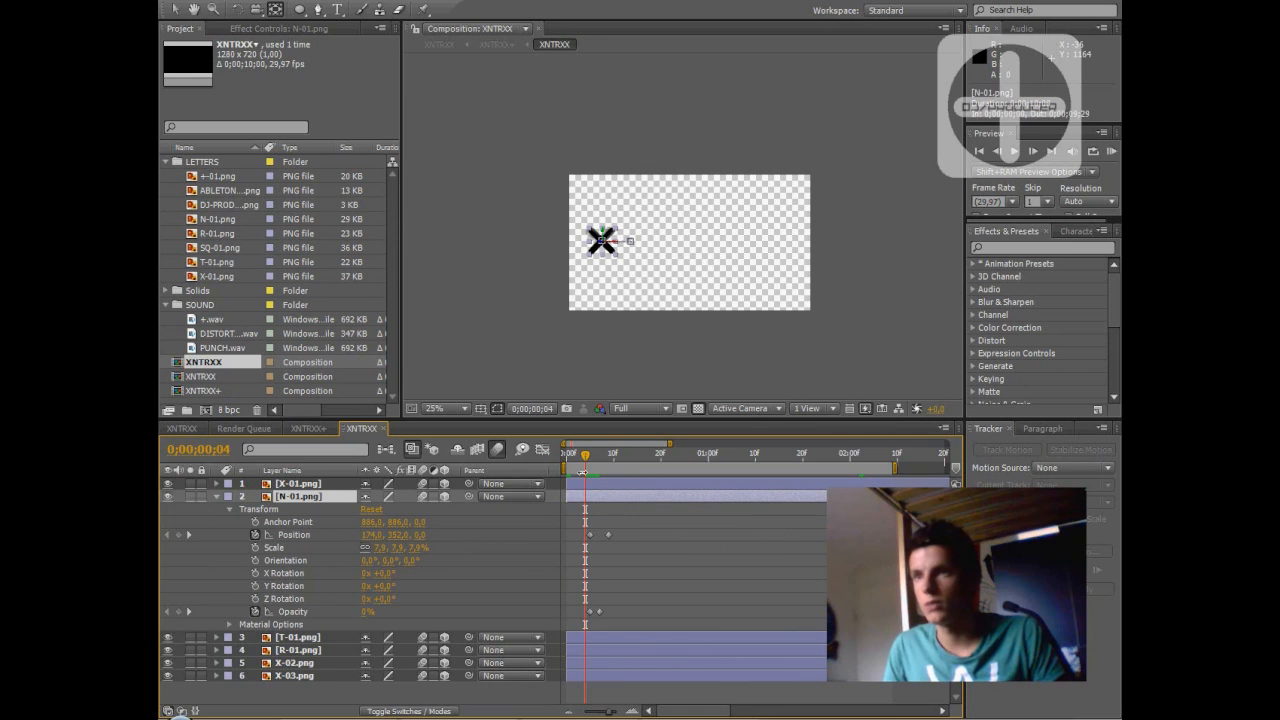
pyautogui.moveTo(585, 455)
pyautogui.mouseDown()
pyautogui.moveTo(605, 460)
pyautogui.moveTo(585, 467)
pyautogui.mouseUp()
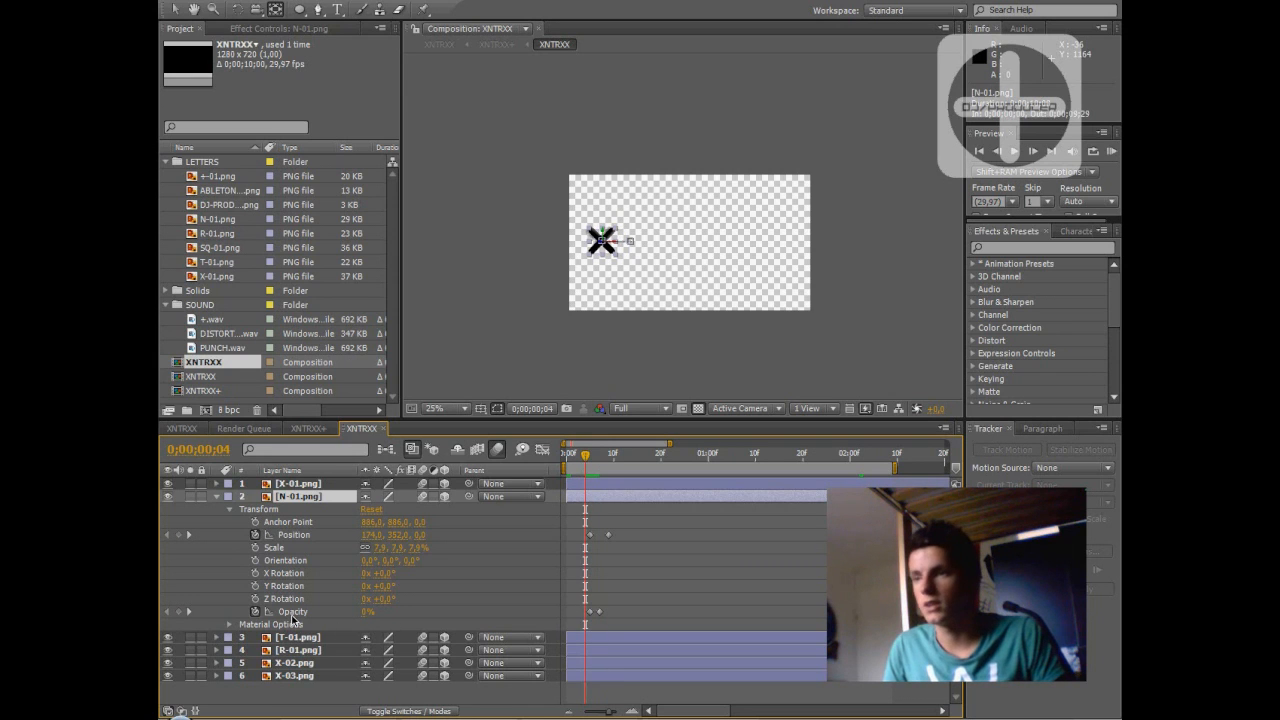
pyautogui.moveTo(593, 453); pyautogui.dragTo(609, 461)
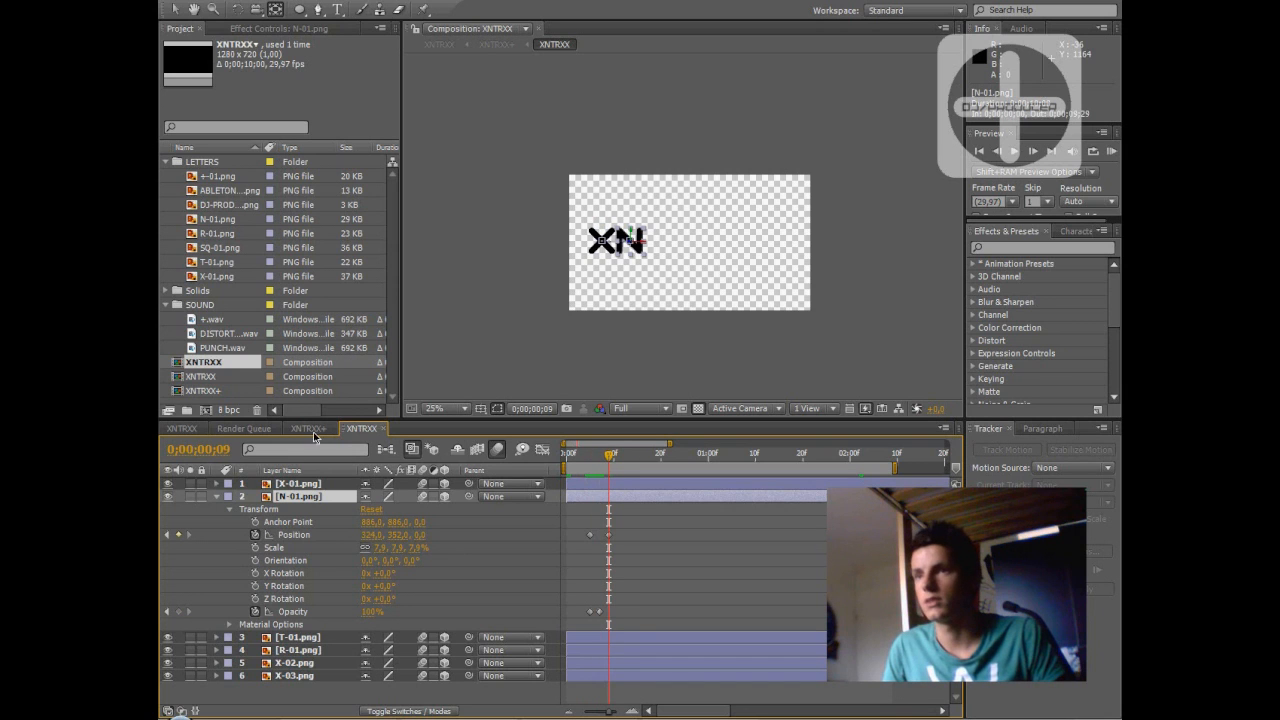
pyautogui.click(215, 497)
# Step: Examine the T-01.png layer's Position, X Rotation and Opacity keyframes up to 0;00;00;15, undo an extra X Rotation keyframe, and collapse the layer
pyautogui.click(216, 509)
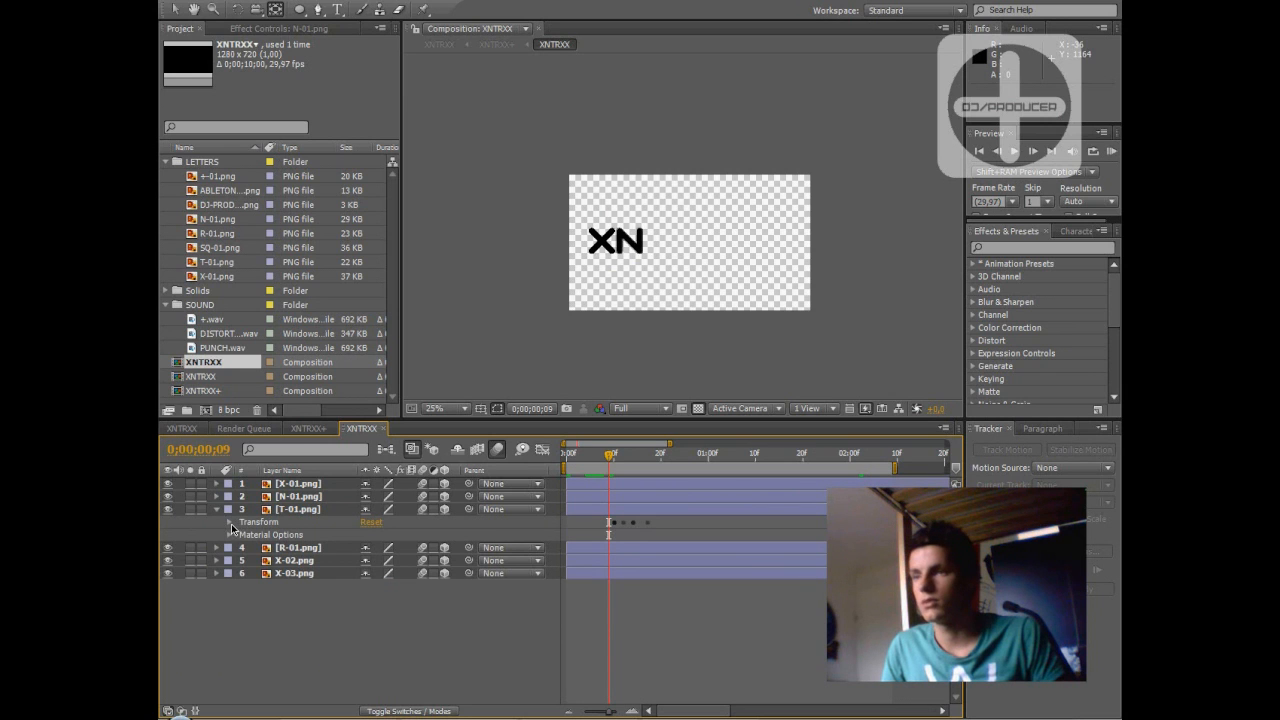
pyautogui.click(230, 522)
pyautogui.moveTo(611, 456)
pyautogui.mouseDown()
pyautogui.moveTo(657, 456)
pyautogui.moveTo(617, 456)
pyautogui.moveTo(634, 456)
pyautogui.moveTo(617, 470)
pyautogui.mouseUp()
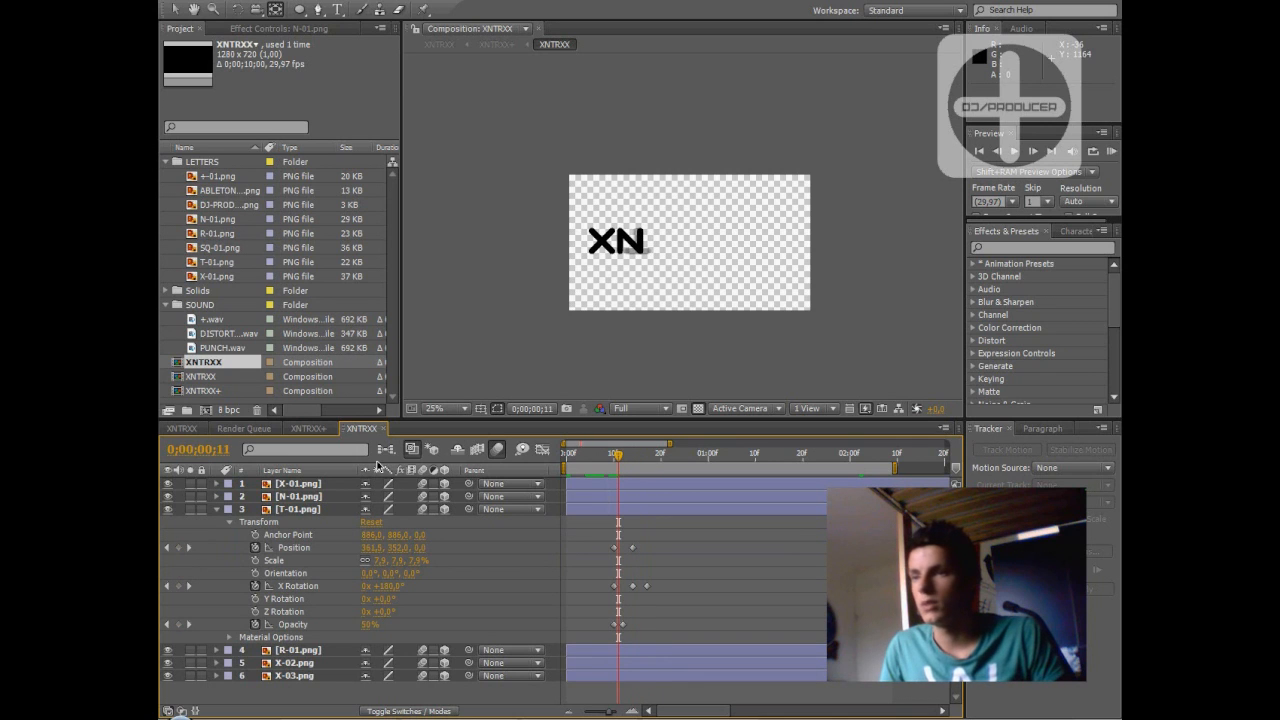
pyautogui.click(178, 586)
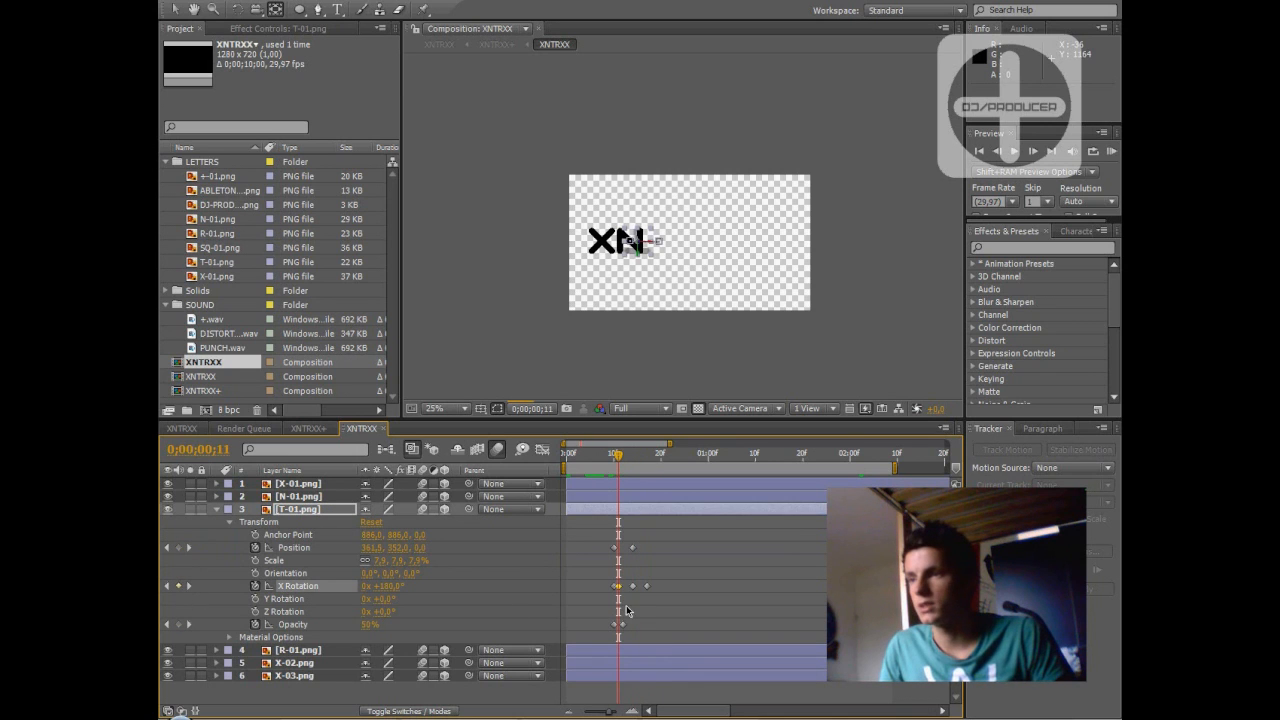
pyautogui.click(618, 610)
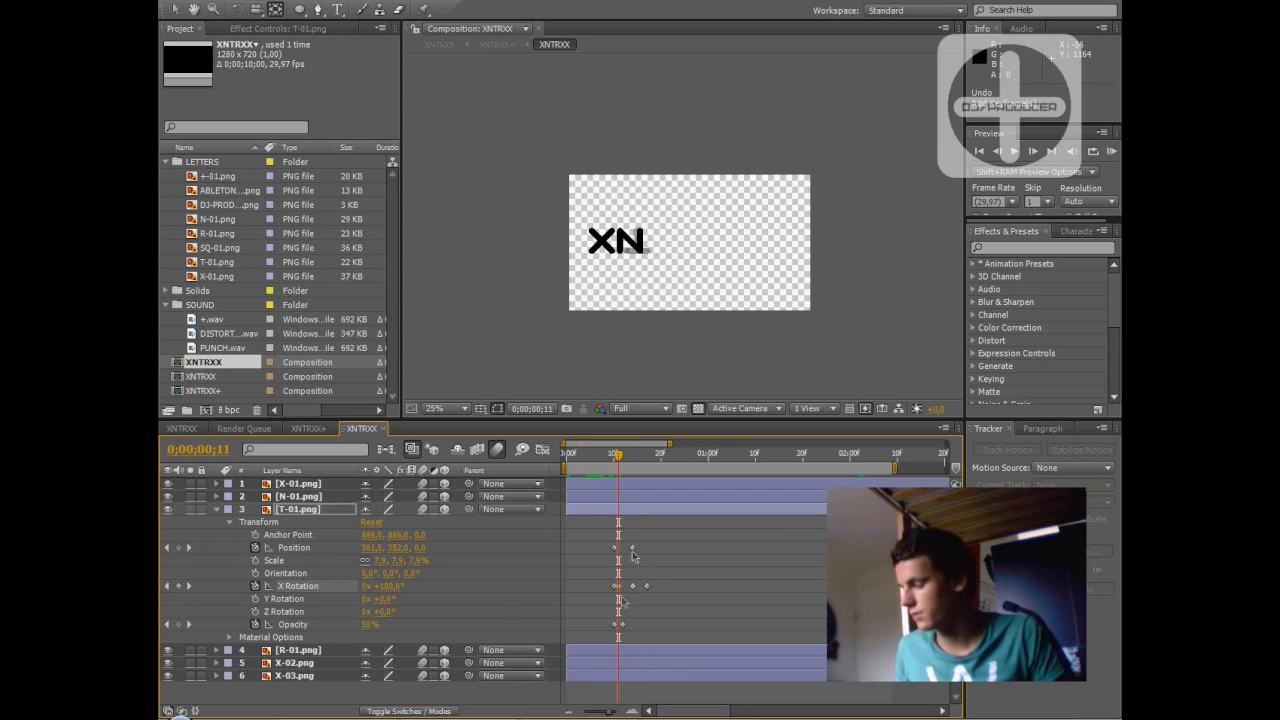
pyautogui.click(622, 455)
pyautogui.moveTo(633, 461)
pyautogui.mouseDown()
pyautogui.moveTo(651, 465)
pyautogui.moveTo(611, 465)
pyautogui.moveTo(637, 465)
pyautogui.mouseUp()
pyautogui.click(216, 510)
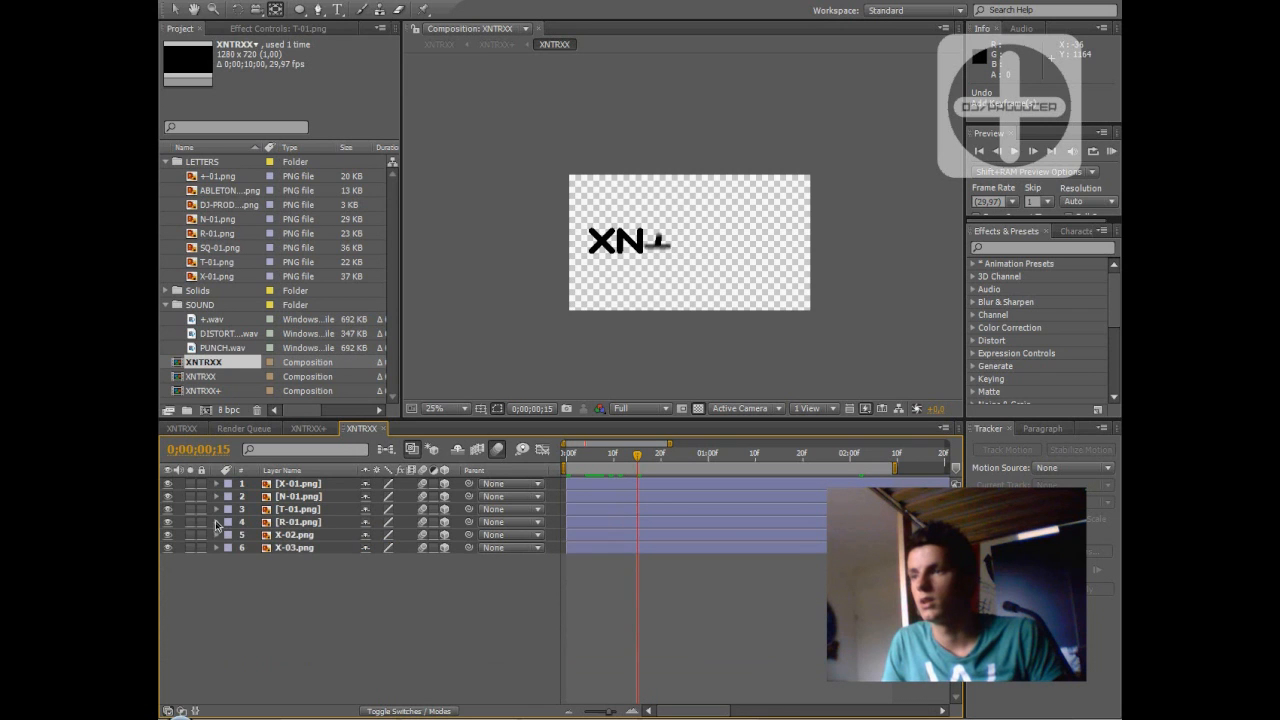
# Step: Examine the R-01.png layer's Position, X Rotation and Opacity keyframes while scrubbing its swing between 0;00;00;21 and 0;00;01;07, then collapse its properties
pyautogui.click(216, 522)
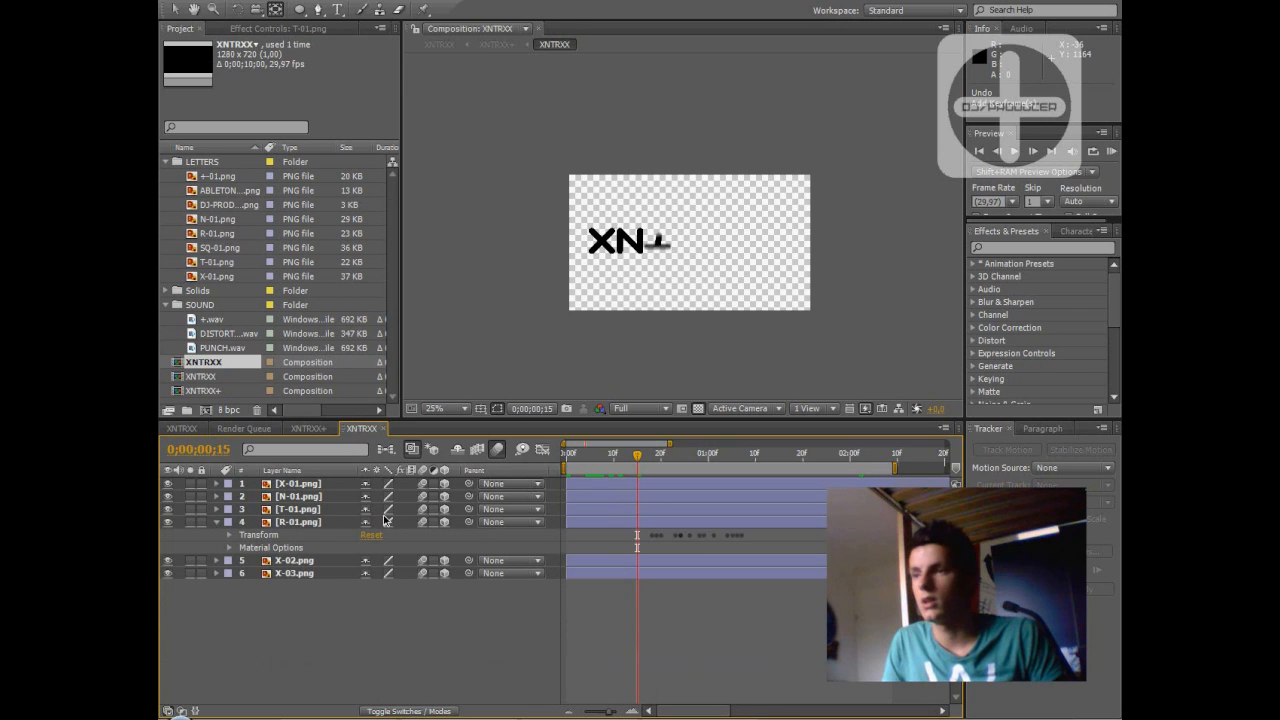
pyautogui.click(230, 536)
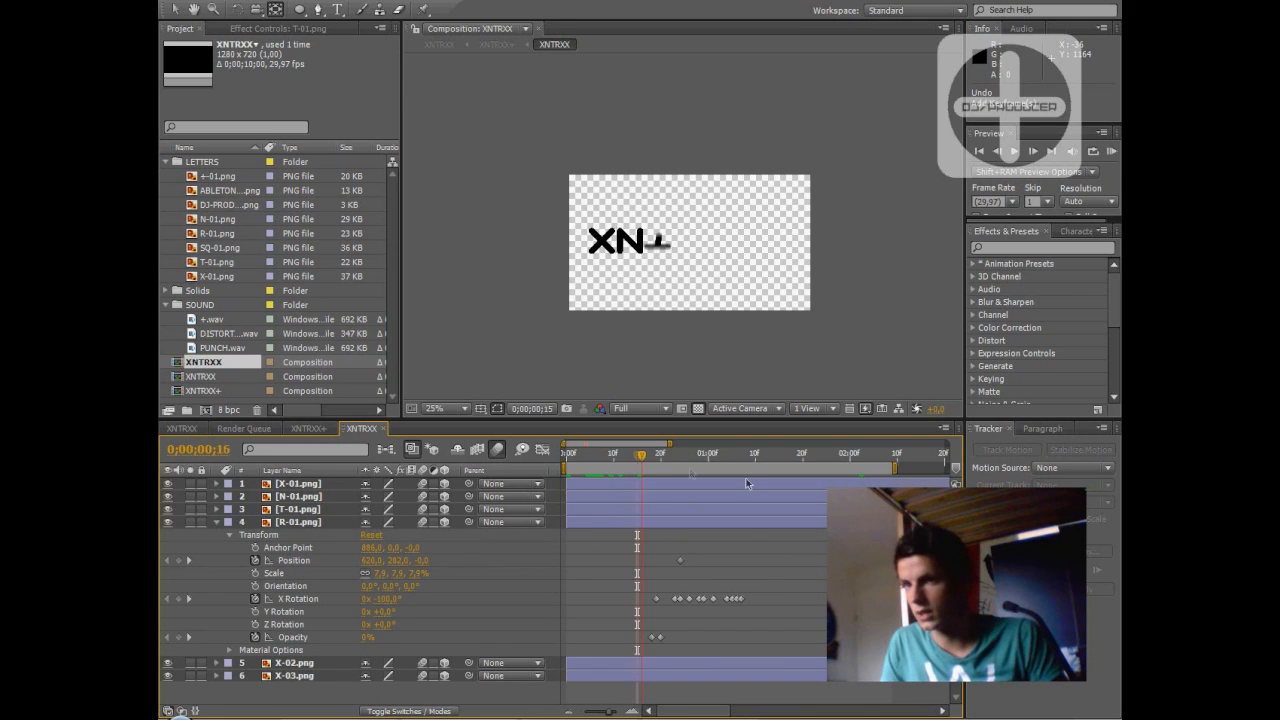
pyautogui.moveTo(748, 480); pyautogui.dragTo(741, 483)
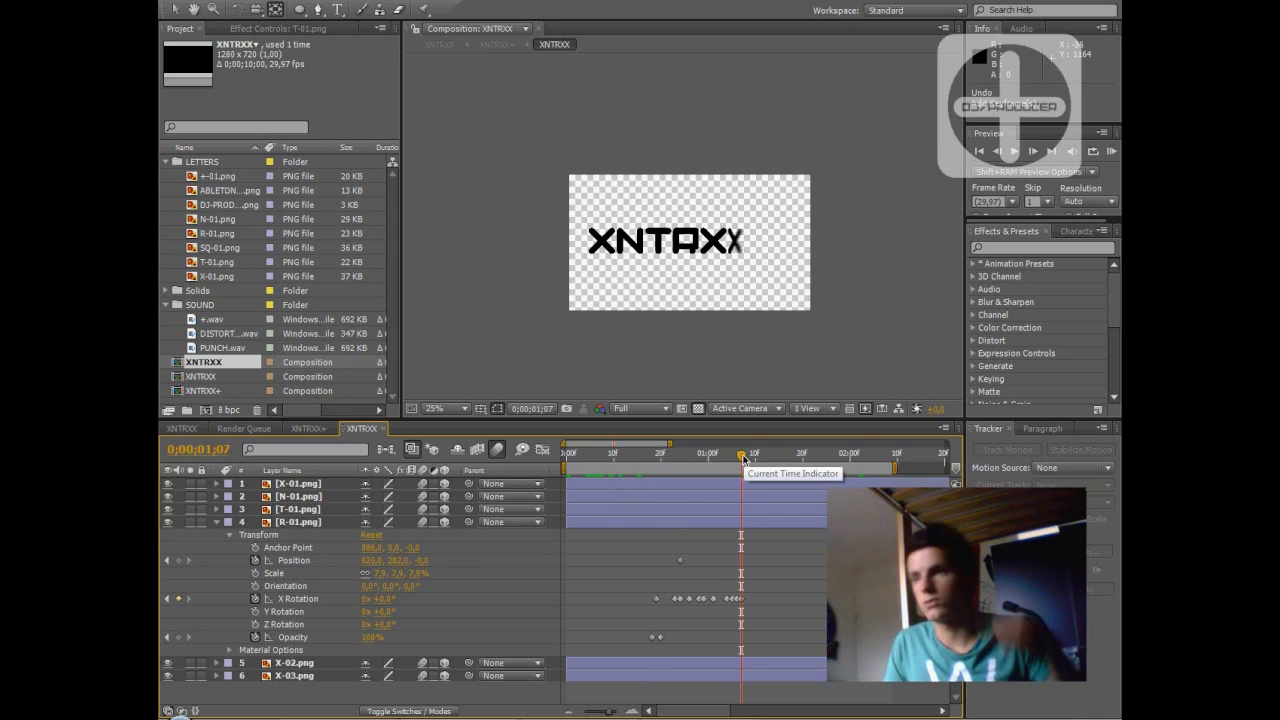
pyautogui.moveTo(743, 458); pyautogui.dragTo(724, 459)
pyautogui.moveTo(714, 460); pyautogui.dragTo(665, 483)
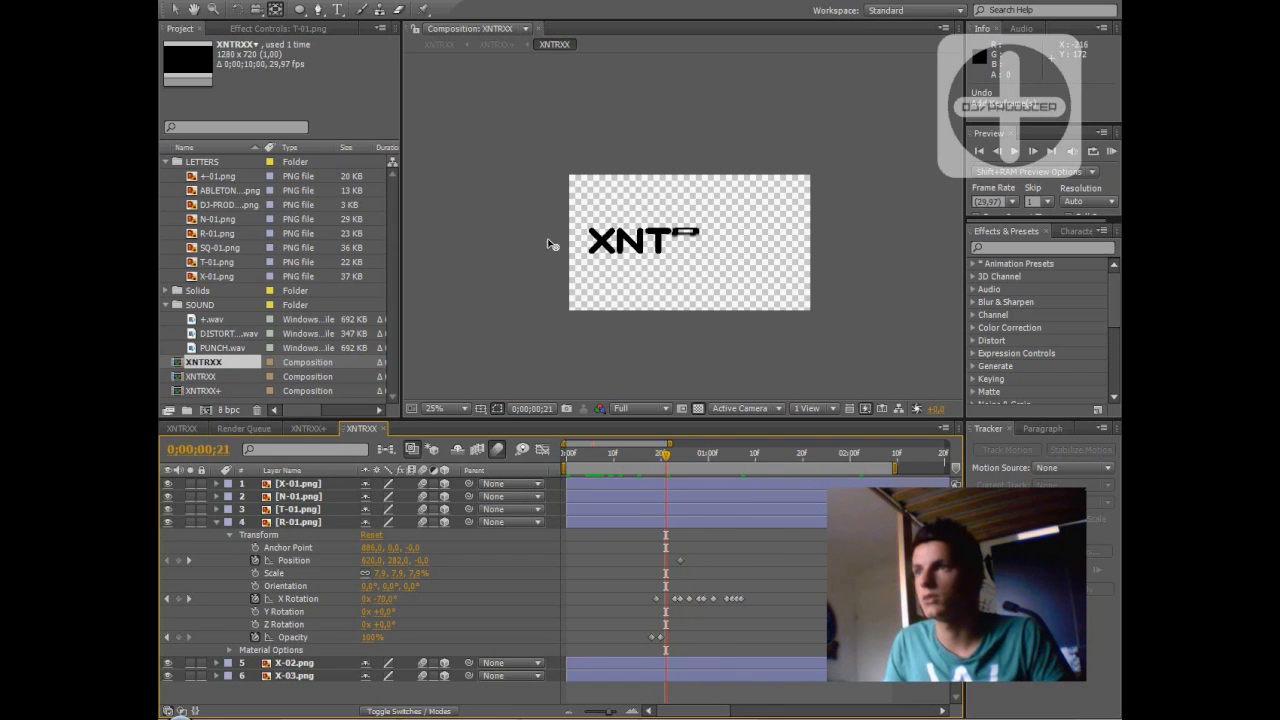
pyautogui.click(298, 521)
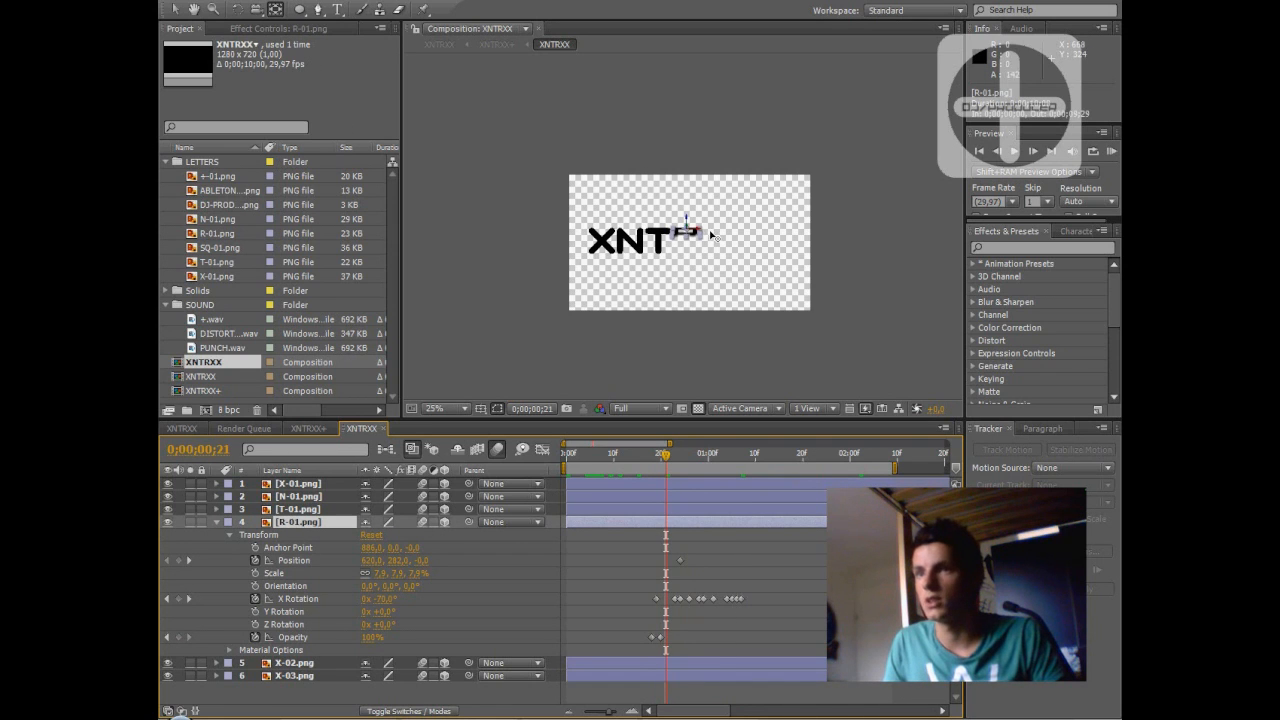
pyautogui.moveTo(659, 458); pyautogui.dragTo(717, 456)
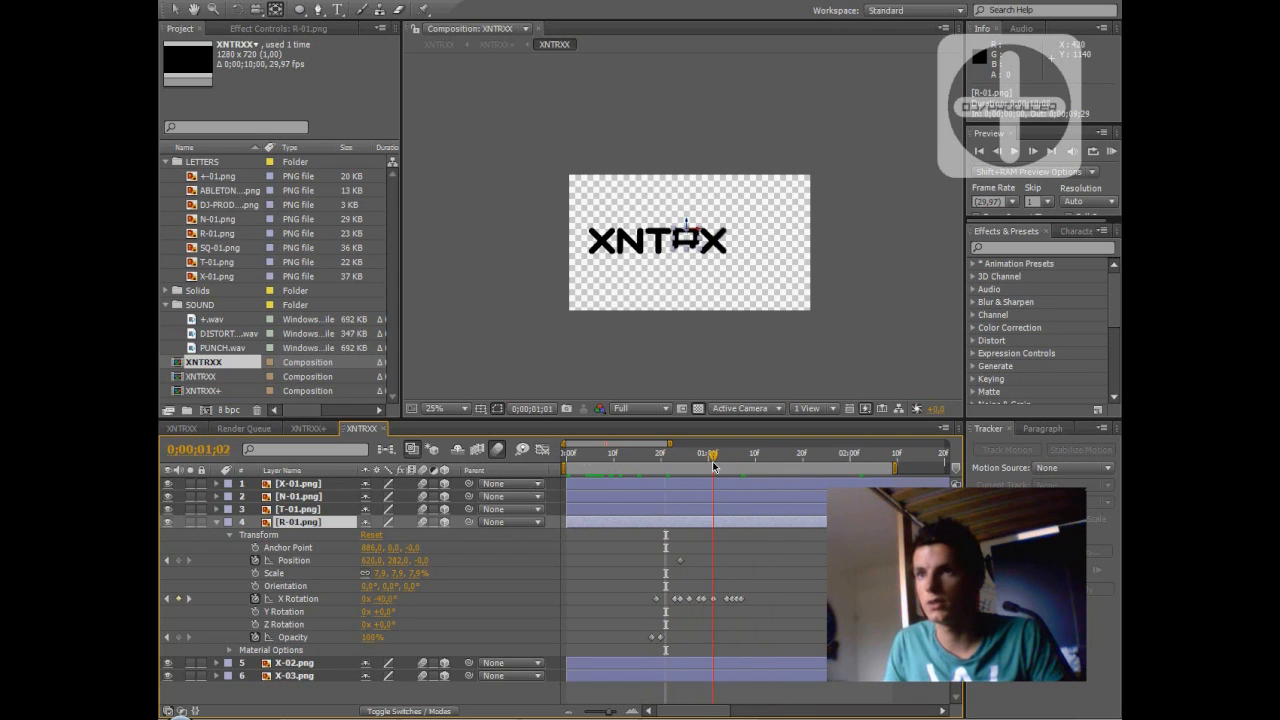
pyautogui.click(216, 522)
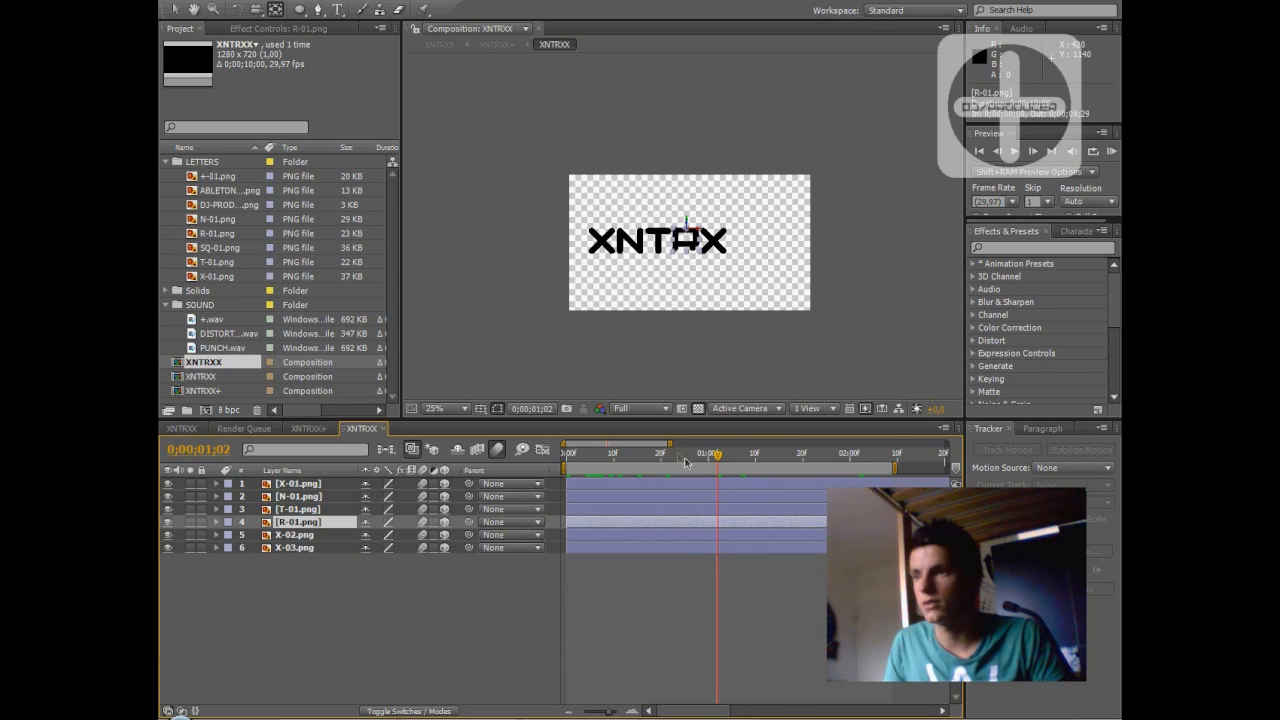
# Step: Examine the X-02.png layer's Position, Orientation and Opacity keyframes while scrubbing between 0;00;00;26 and 0;00;01;02, then collapse its properties
pyautogui.click(216, 535)
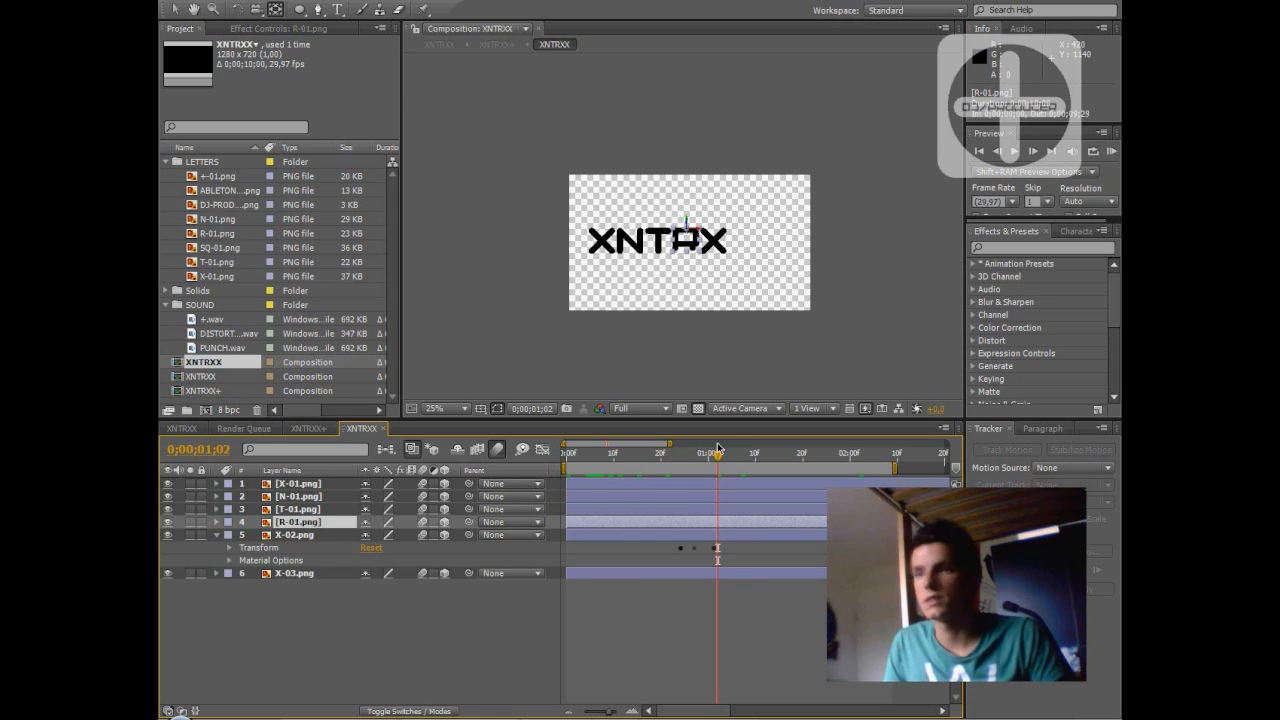
pyautogui.moveTo(707, 456); pyautogui.dragTo(689, 459)
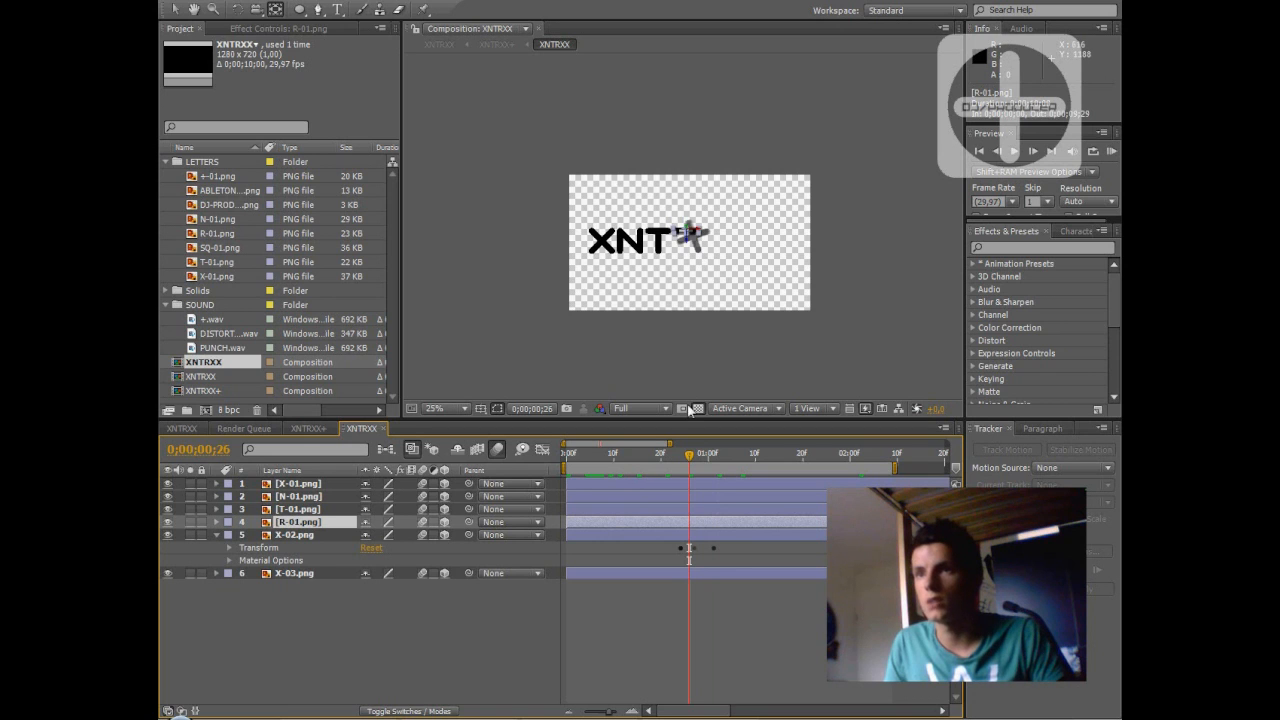
pyautogui.moveTo(691, 447); pyautogui.dragTo(716, 456)
pyautogui.click(229, 548)
pyautogui.click(677, 456)
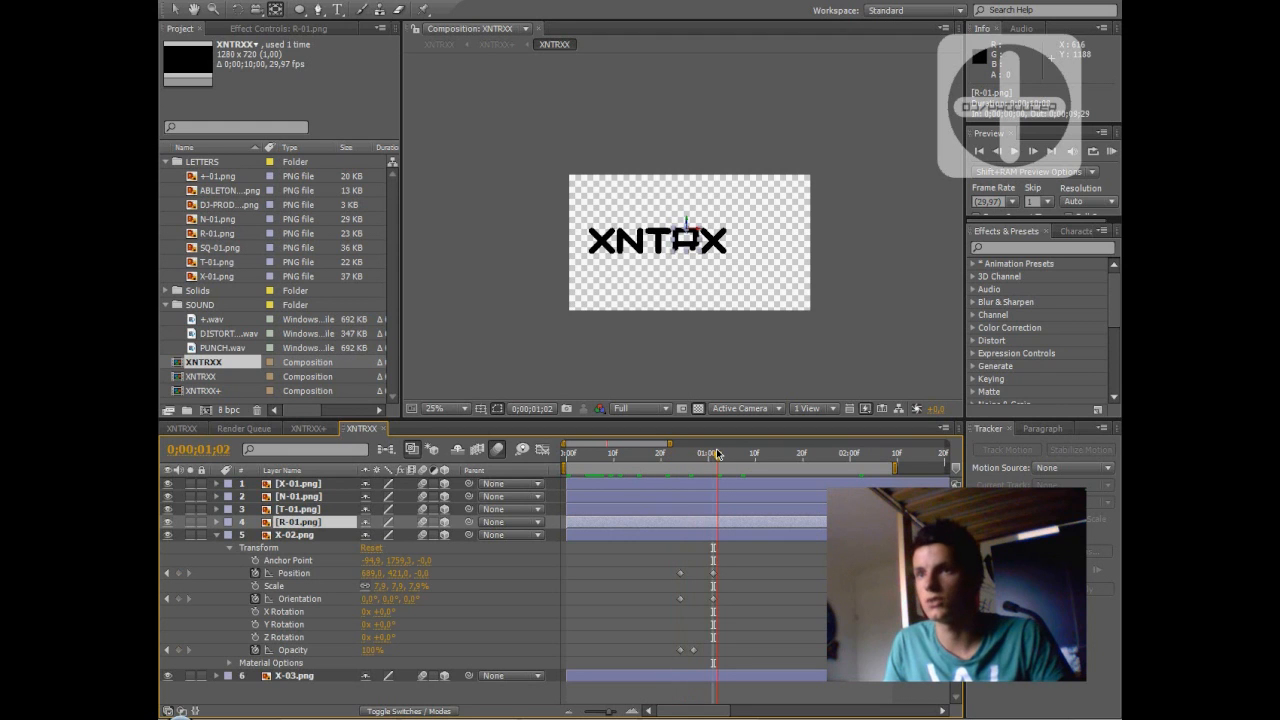
pyautogui.click(216, 535)
# Step: Examine the X-03.png layer's Orientation and Opacity keyframes while scrubbing its entrance between 0;00;01;07 and 0;00;01;04, then collapse its properties
pyautogui.click(216, 547)
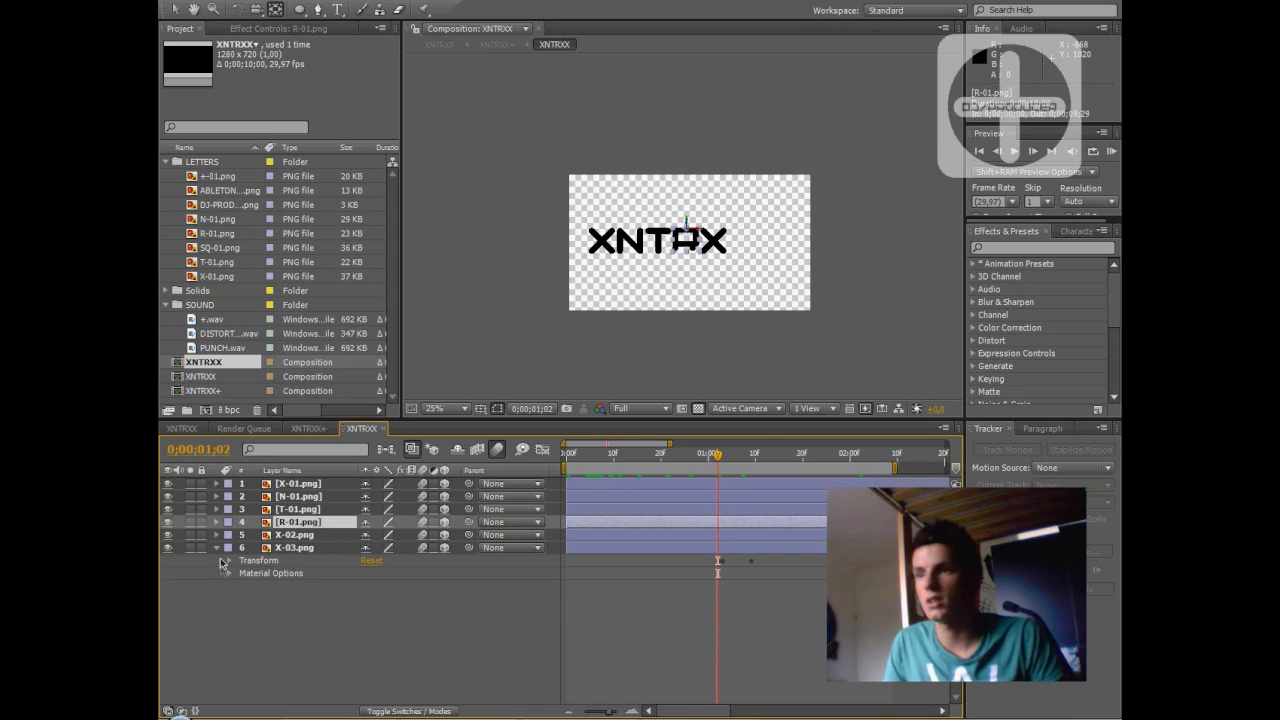
pyautogui.click(234, 562)
pyautogui.click(228, 562)
pyautogui.moveTo(719, 455); pyautogui.dragTo(741, 455)
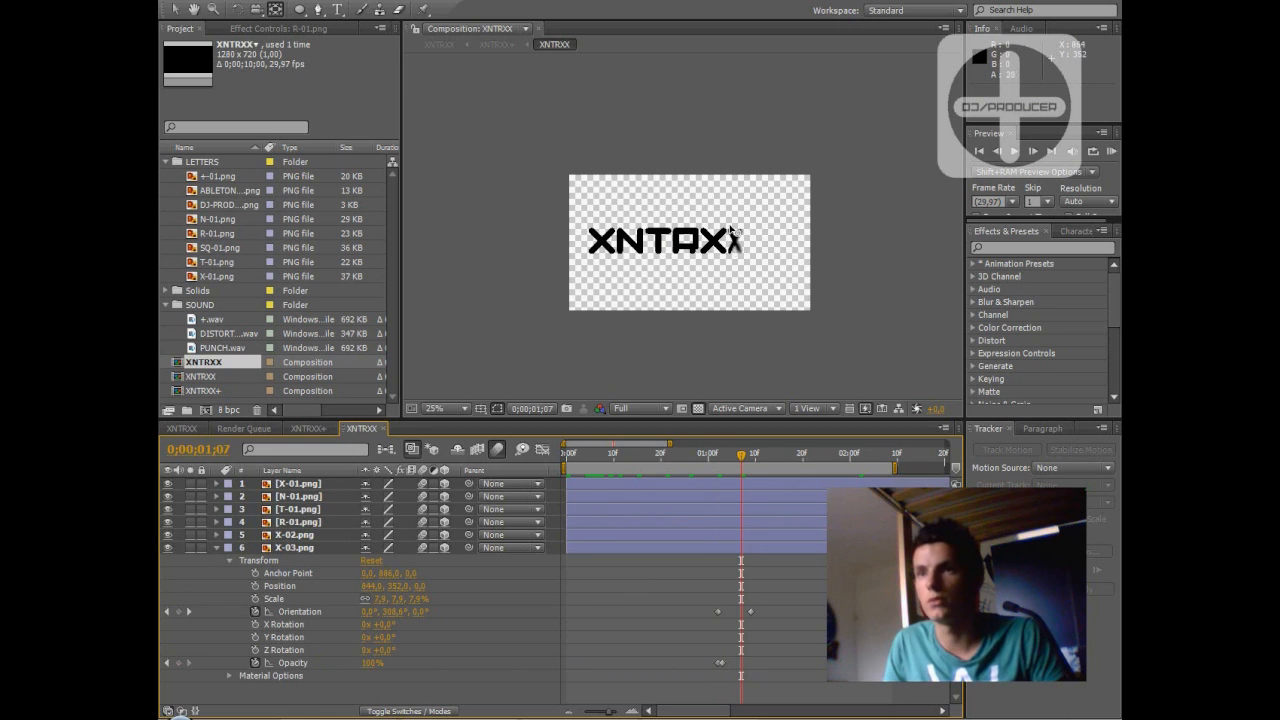
pyautogui.moveTo(737, 463)
pyautogui.mouseDown()
pyautogui.moveTo(770, 458)
pyautogui.moveTo(727, 456)
pyautogui.mouseUp()
pyautogui.click(216, 549)
# Step: Return to the XNTRXX+ composition and scrub the entrance of the SQ-01.png and +-01.png layers up to 0;00;01;20
pyautogui.click(308, 428)
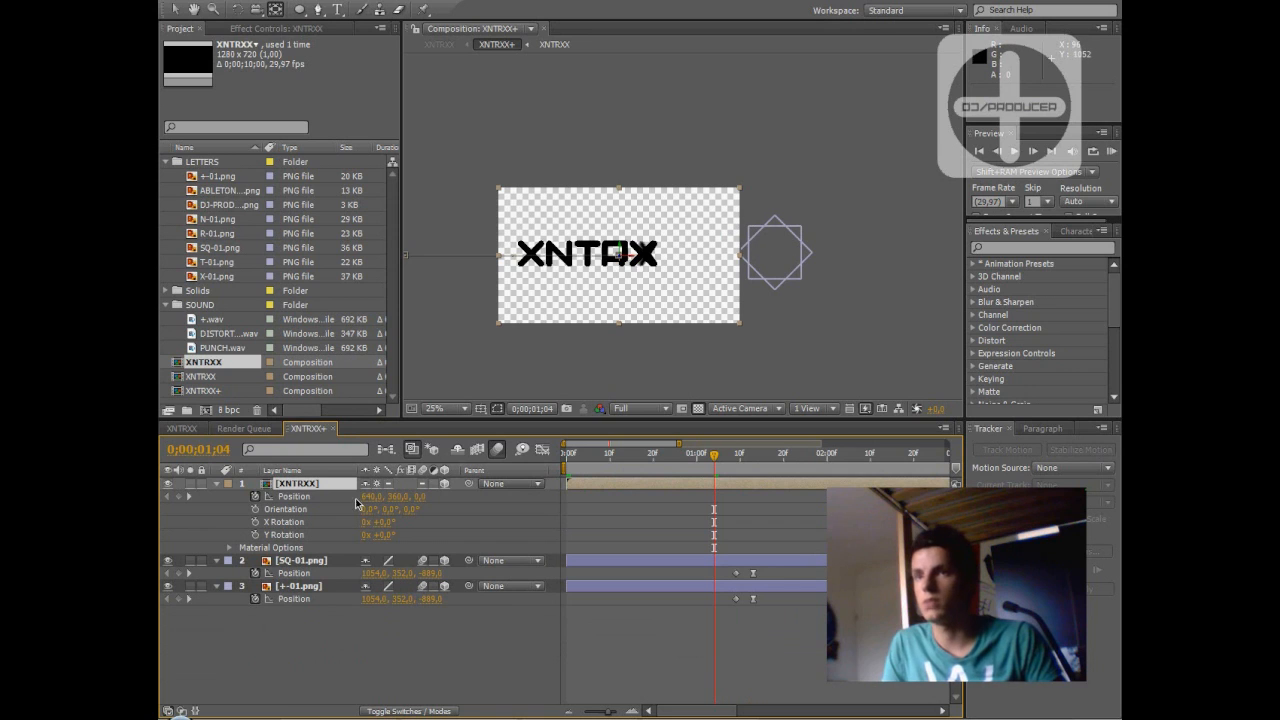
pyautogui.moveTo(716, 460); pyautogui.dragTo(744, 458)
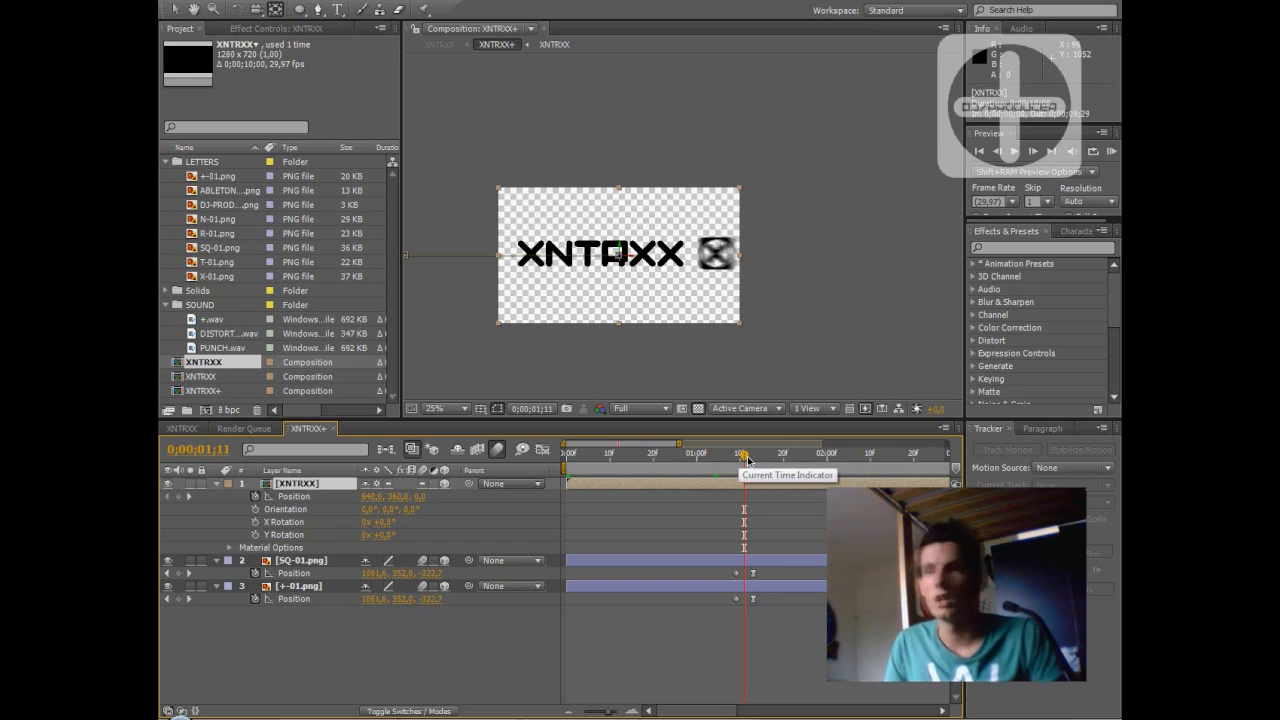
pyautogui.click(738, 457)
pyautogui.moveTo(738, 457); pyautogui.dragTo(783, 457)
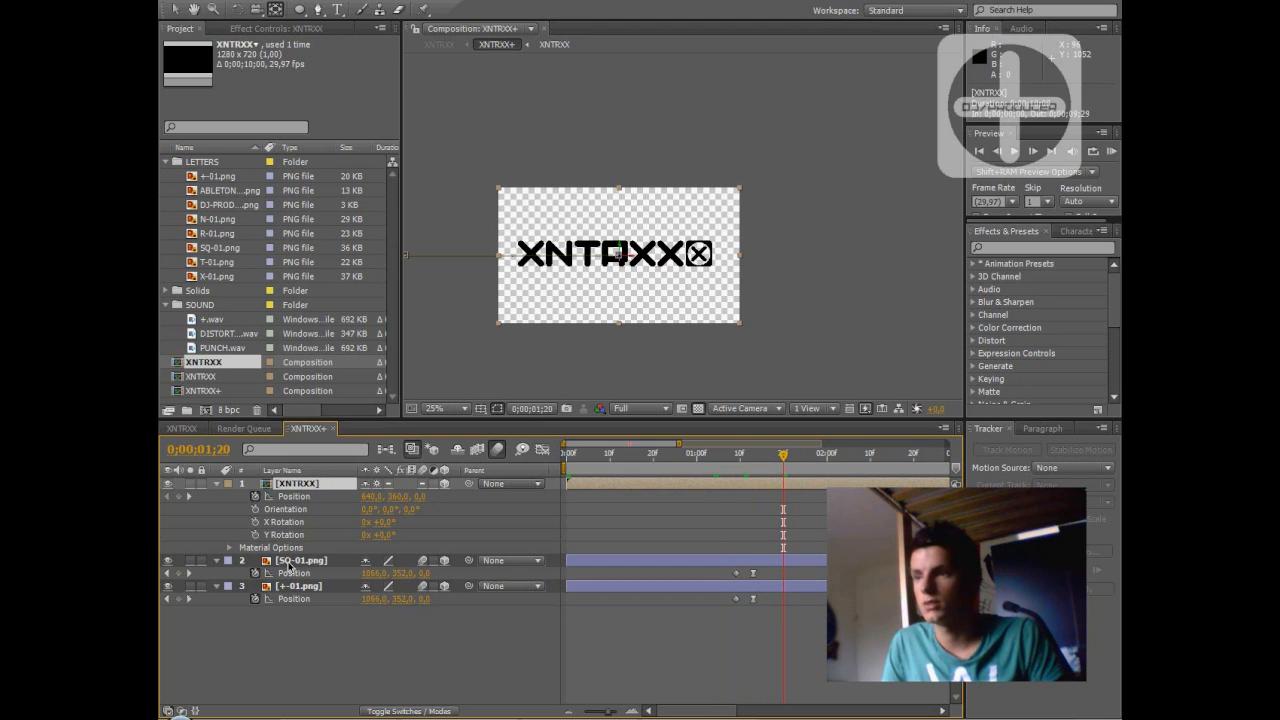
# Step: Reveal the rotation properties of the SQ-01.png and +-01.png layers together, then collapse both layers
pyautogui.click(288, 565)
pyautogui.keyDown('shift'); pyautogui.click(296, 587); pyautogui.keyUp('shift')
pyautogui.press('r')
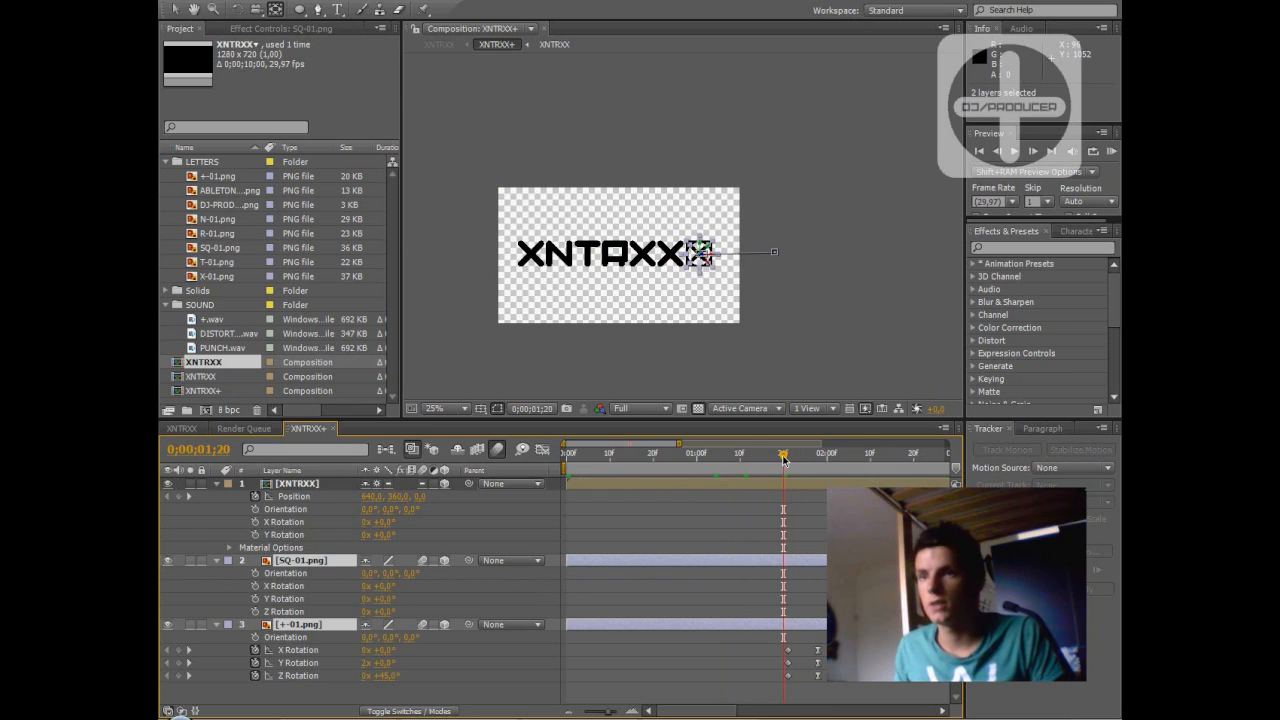
pyautogui.click(216, 560)
pyautogui.click(216, 573)
pyautogui.click(232, 584)
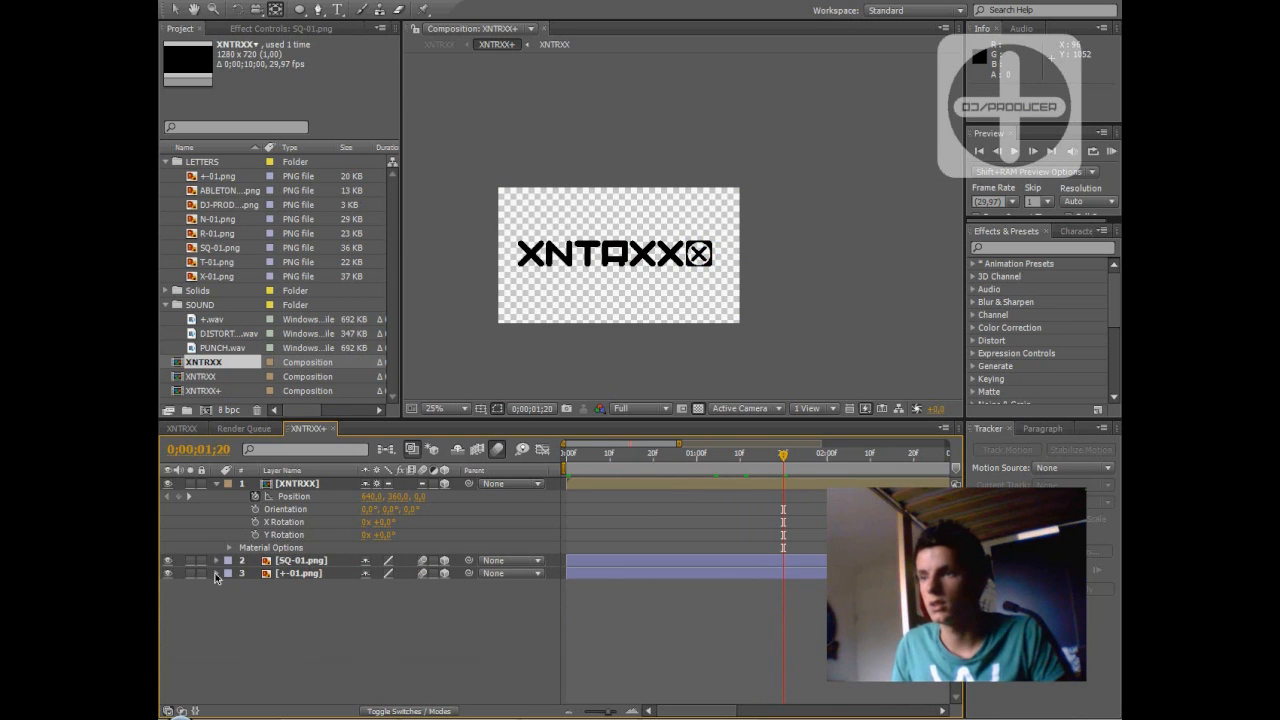
# Step: Examine the +-01.png layer's X, Y and Z Rotation keyframes while scrubbing the plus sign's spin up close to 0;00;02;14
pyautogui.click(255, 577)
pyautogui.press('r')
pyautogui.moveTo(777, 462); pyautogui.dragTo(805, 459)
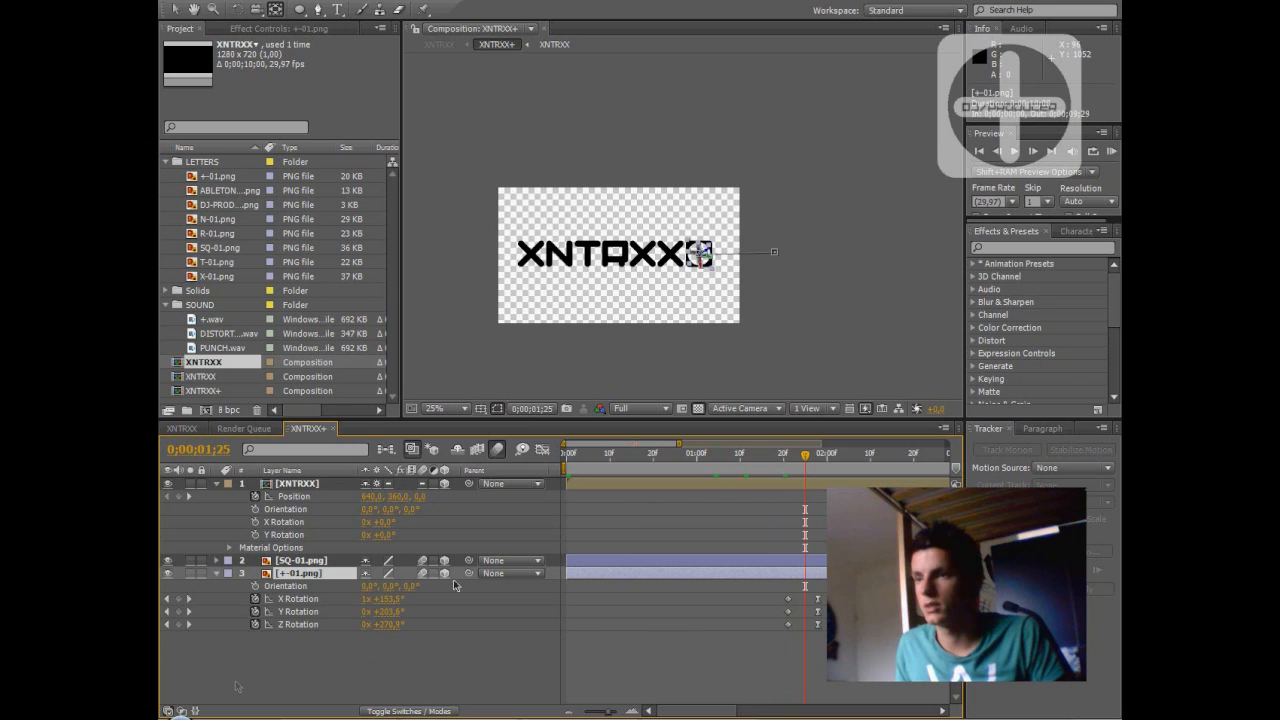
pyautogui.click(826, 458)
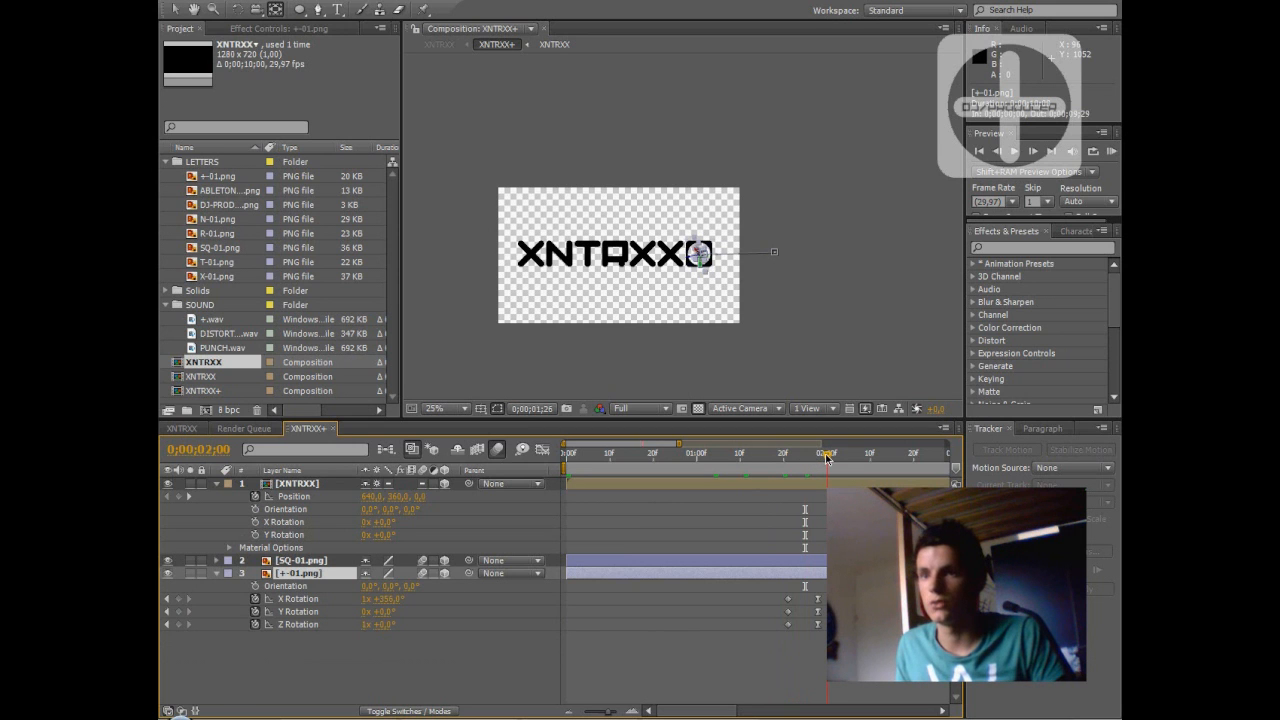
pyautogui.scroll(4, 693, 308)
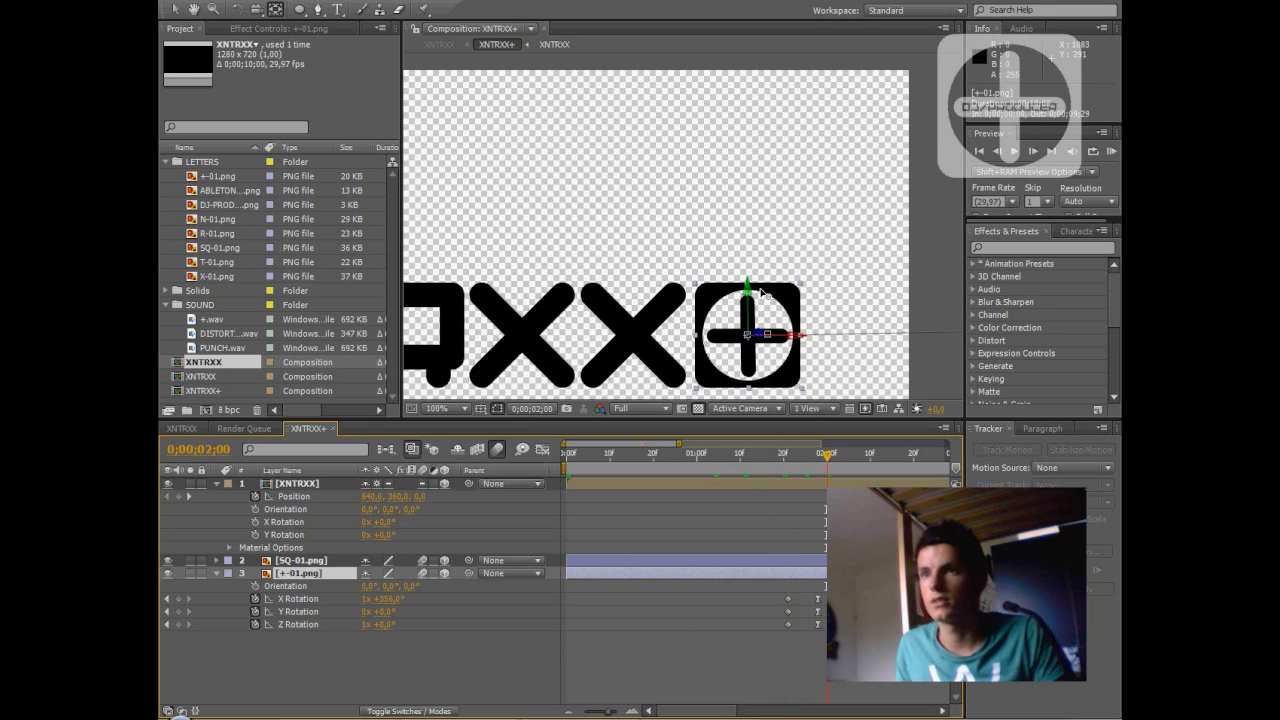
pyautogui.scroll(-2, 763, 292)
pyautogui.moveTo(817, 458); pyautogui.dragTo(858, 457)
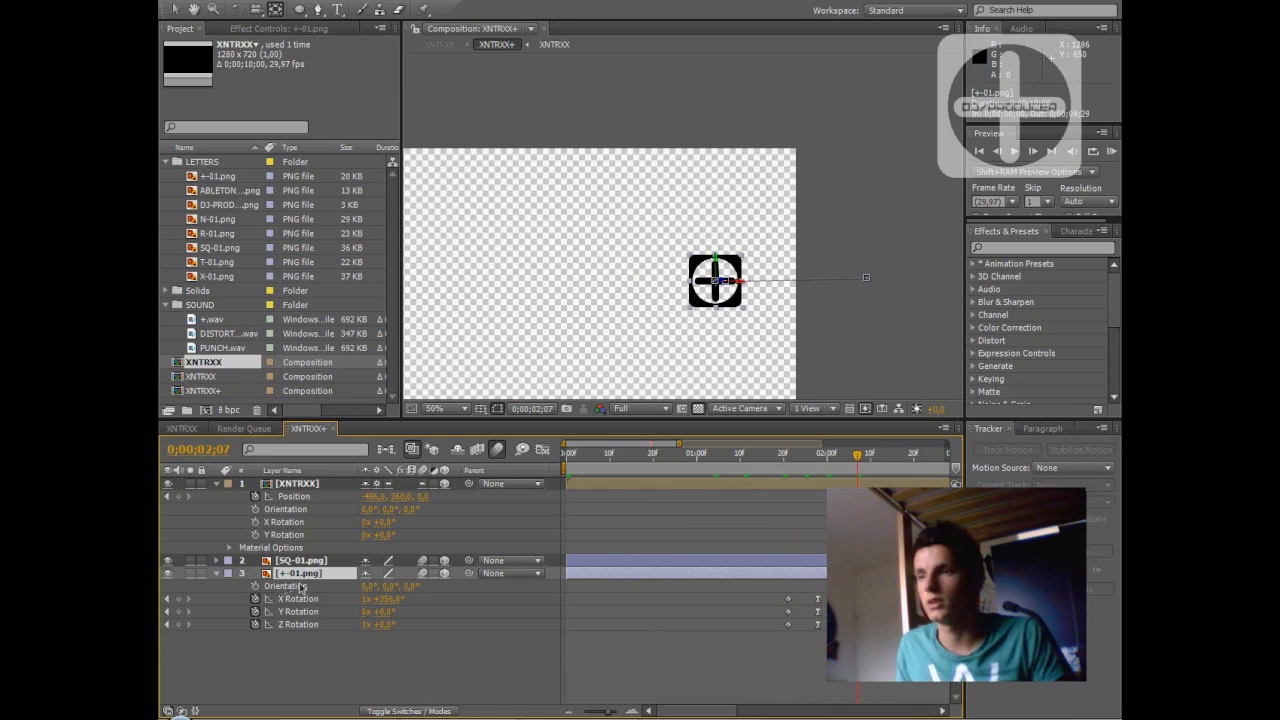
pyautogui.moveTo(858, 457); pyautogui.dragTo(886, 463)
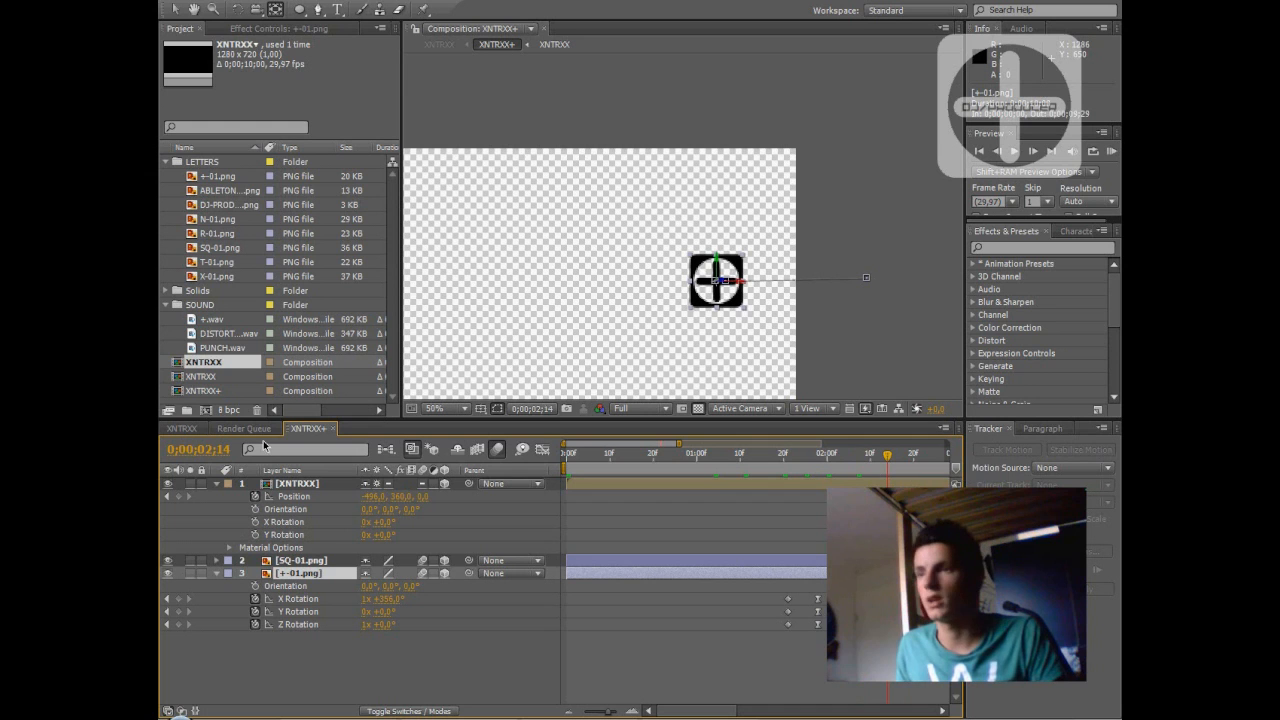
# Step: Close the XNTRXX+ composition, turn on the XNTRXX+ layer's visibility in the main XNTRXX composition and go to 0;00;02;05
pyautogui.click(335, 428)
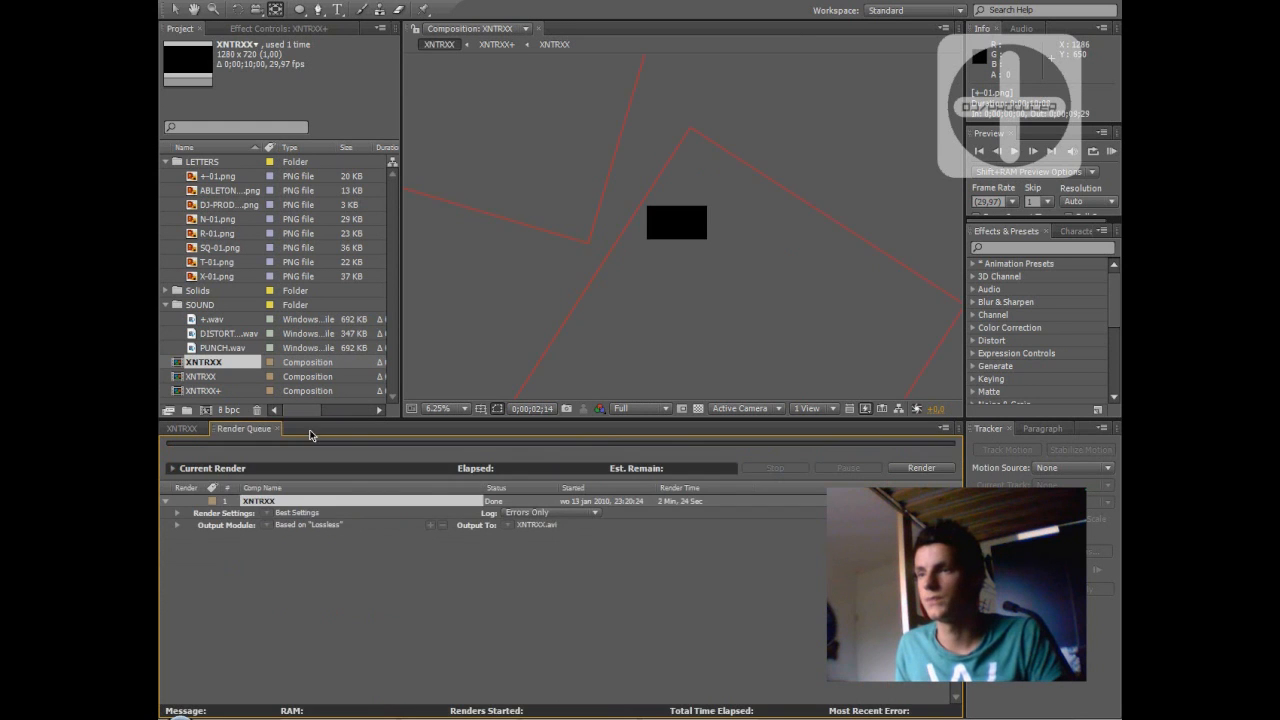
pyautogui.click(188, 431)
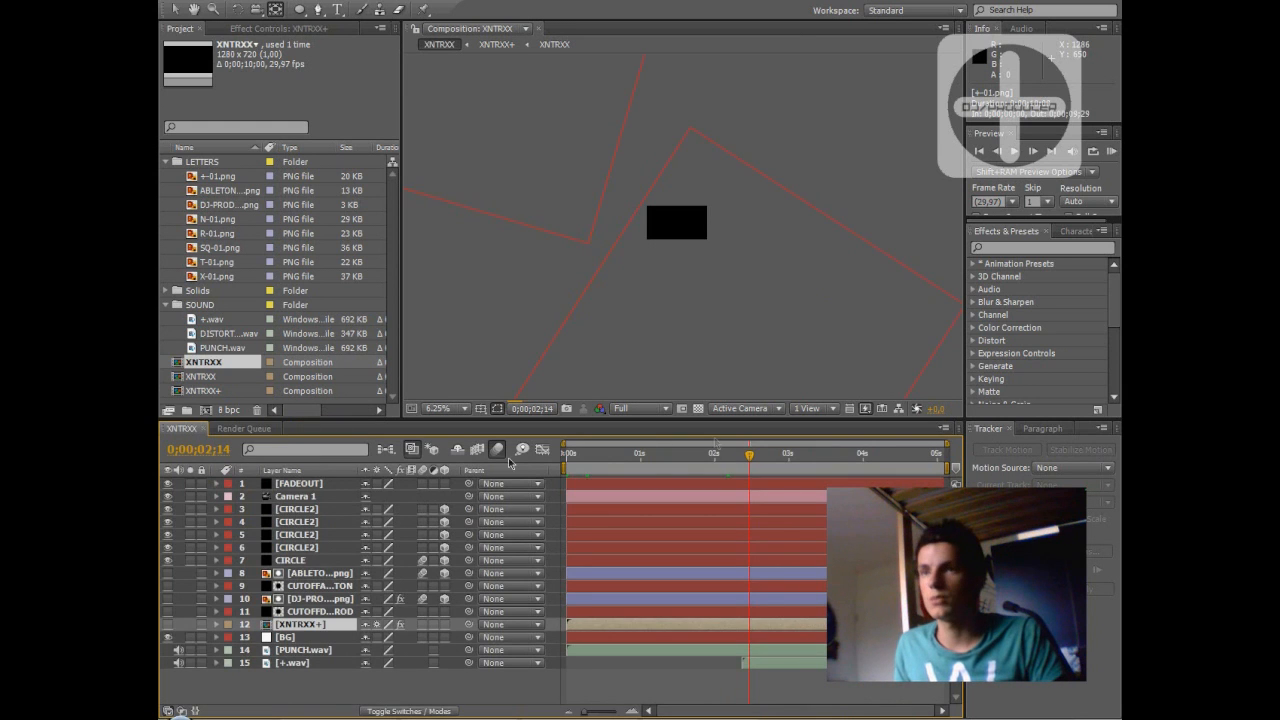
pyautogui.click(167, 624)
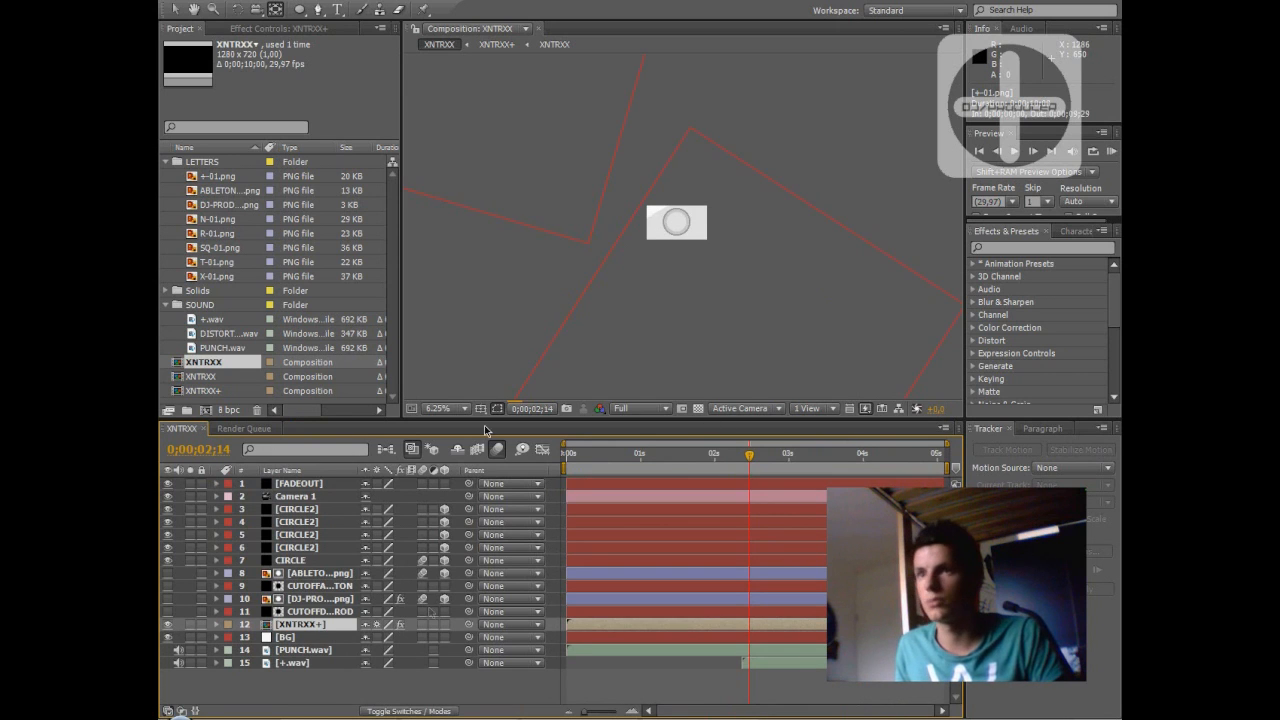
pyautogui.moveTo(749, 457)
pyautogui.mouseDown()
pyautogui.moveTo(677, 453)
pyautogui.moveTo(728, 452)
pyautogui.mouseUp()
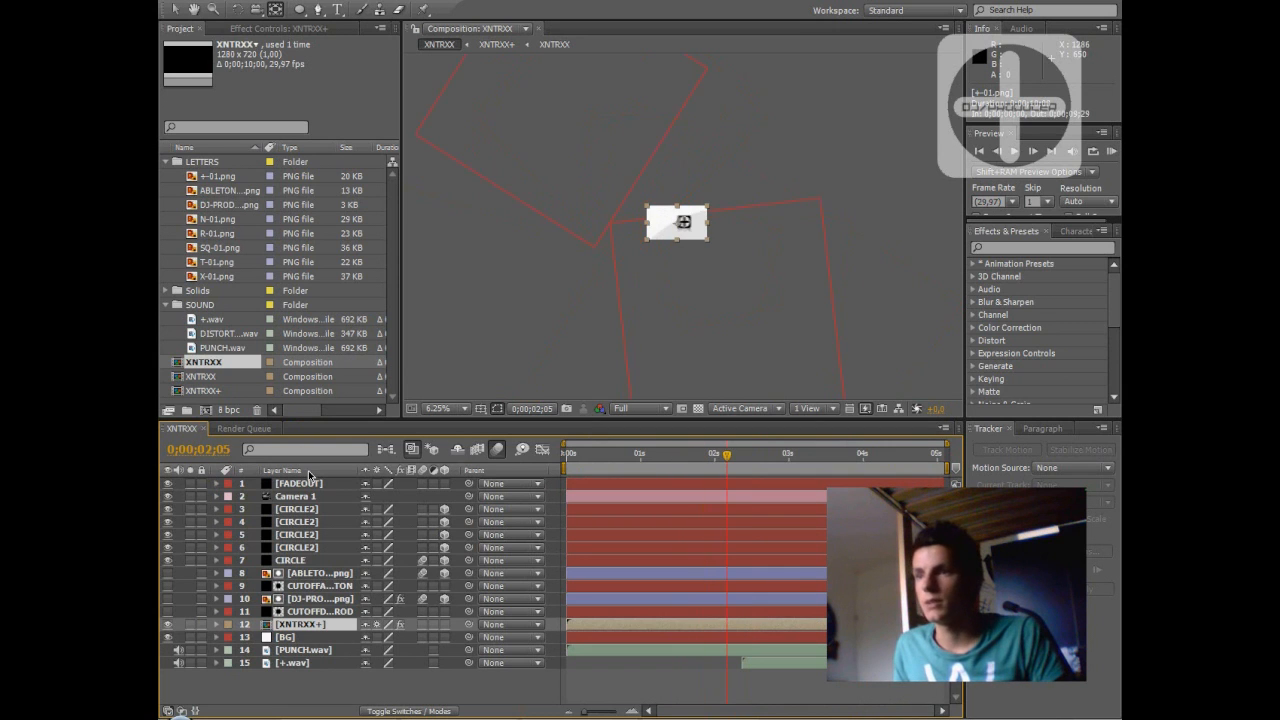
# Step: Examine Camera 1's transform, Focus Distance and Blur Level keyframes while scrubbing between 0;00;02;05 and 0;00;02;10, then collapse the layer
pyautogui.click(285, 497)
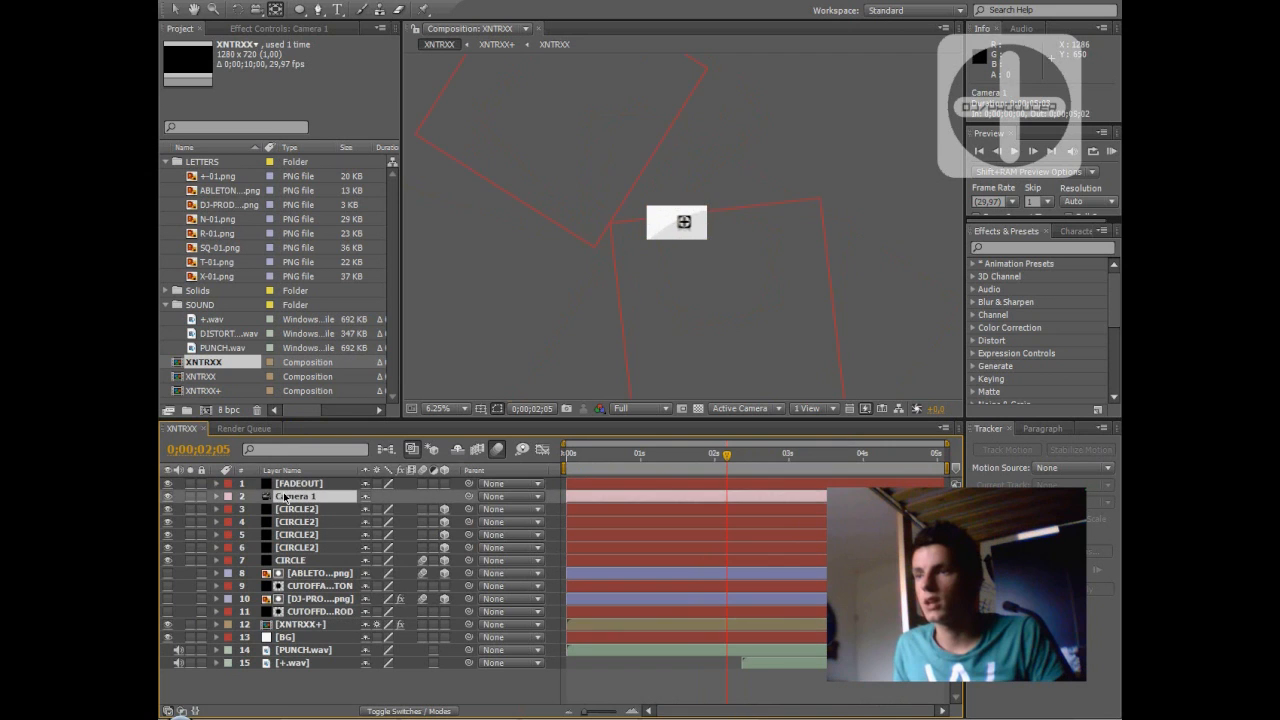
pyautogui.click(217, 497)
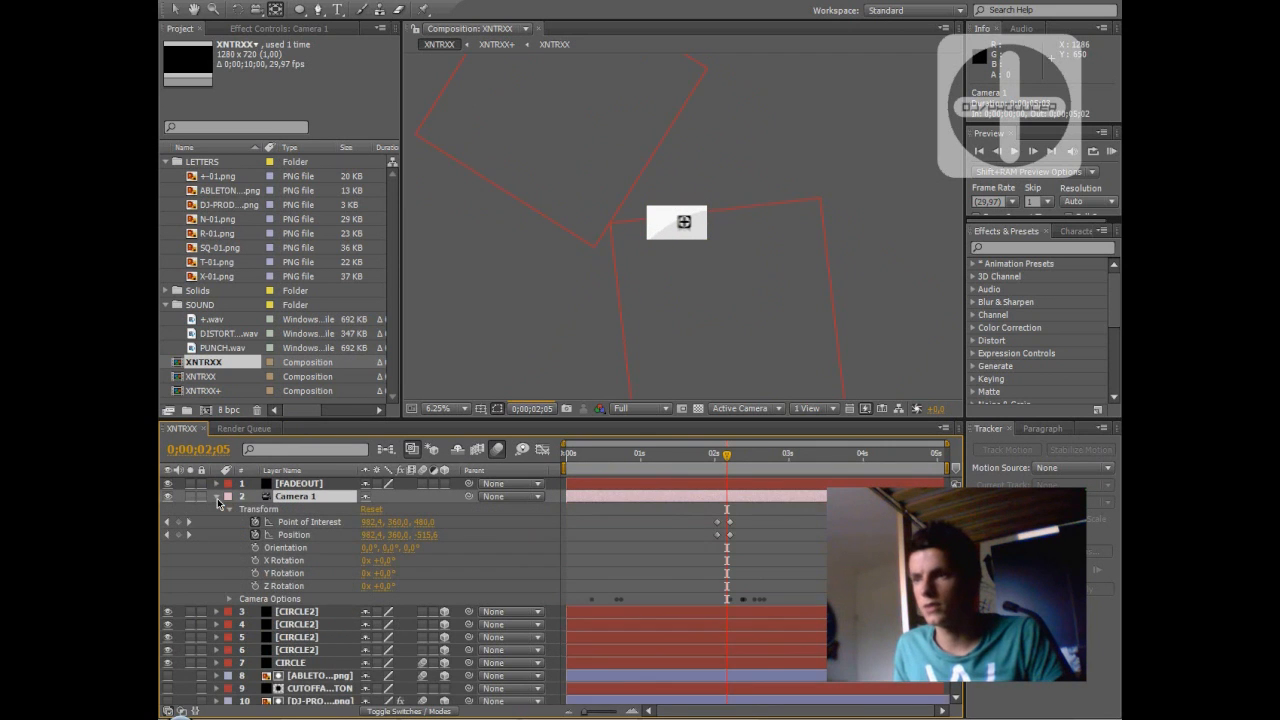
pyautogui.click(231, 598)
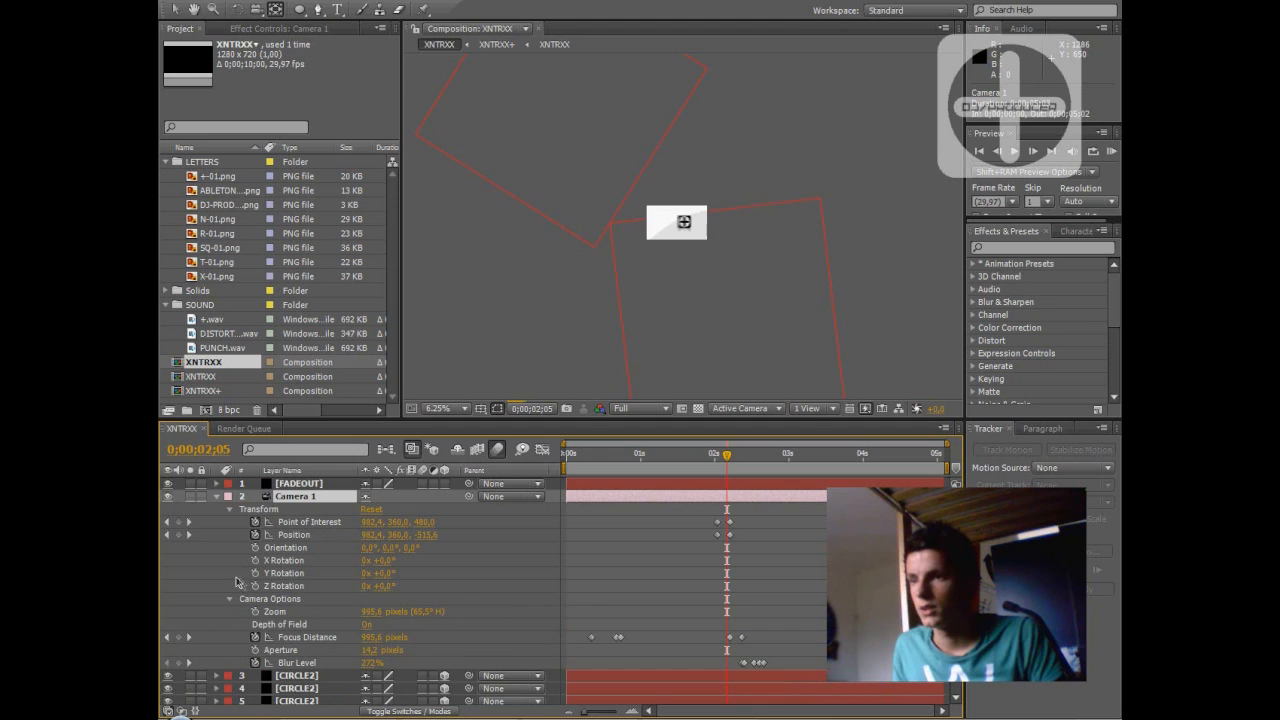
pyautogui.scroll(-2, 271, 613)
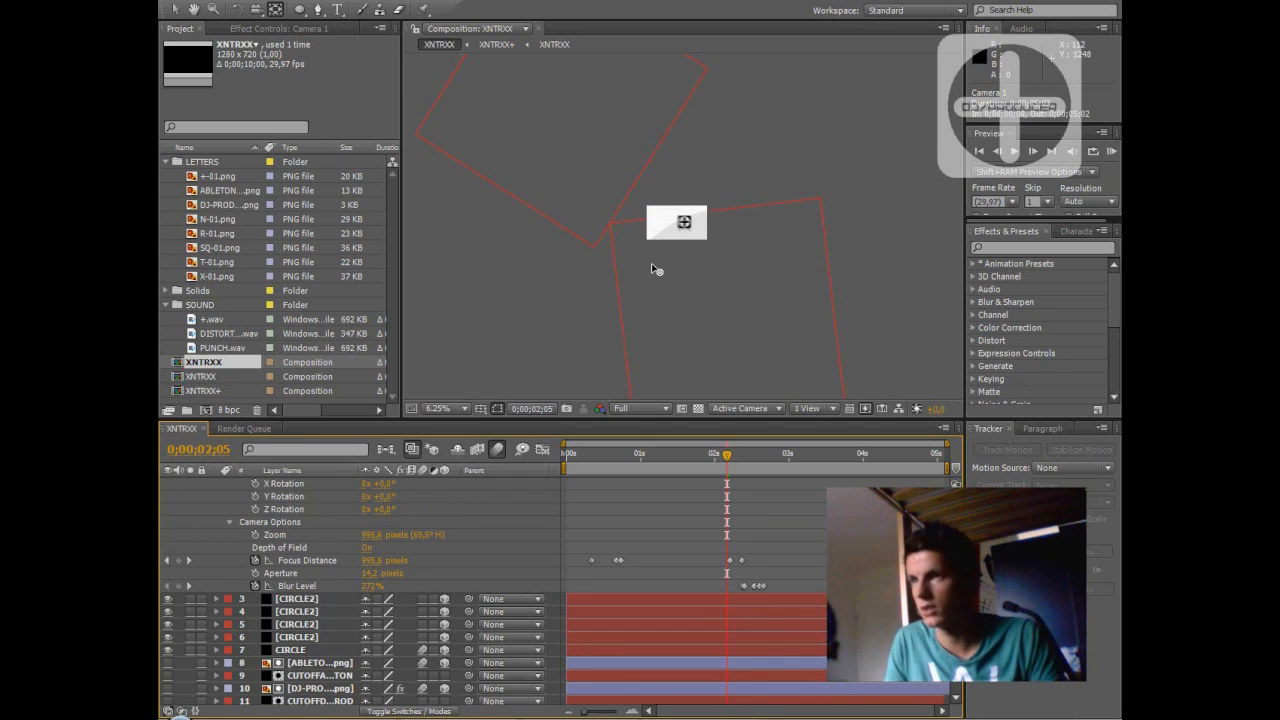
pyautogui.moveTo(729, 459); pyautogui.dragTo(741, 457)
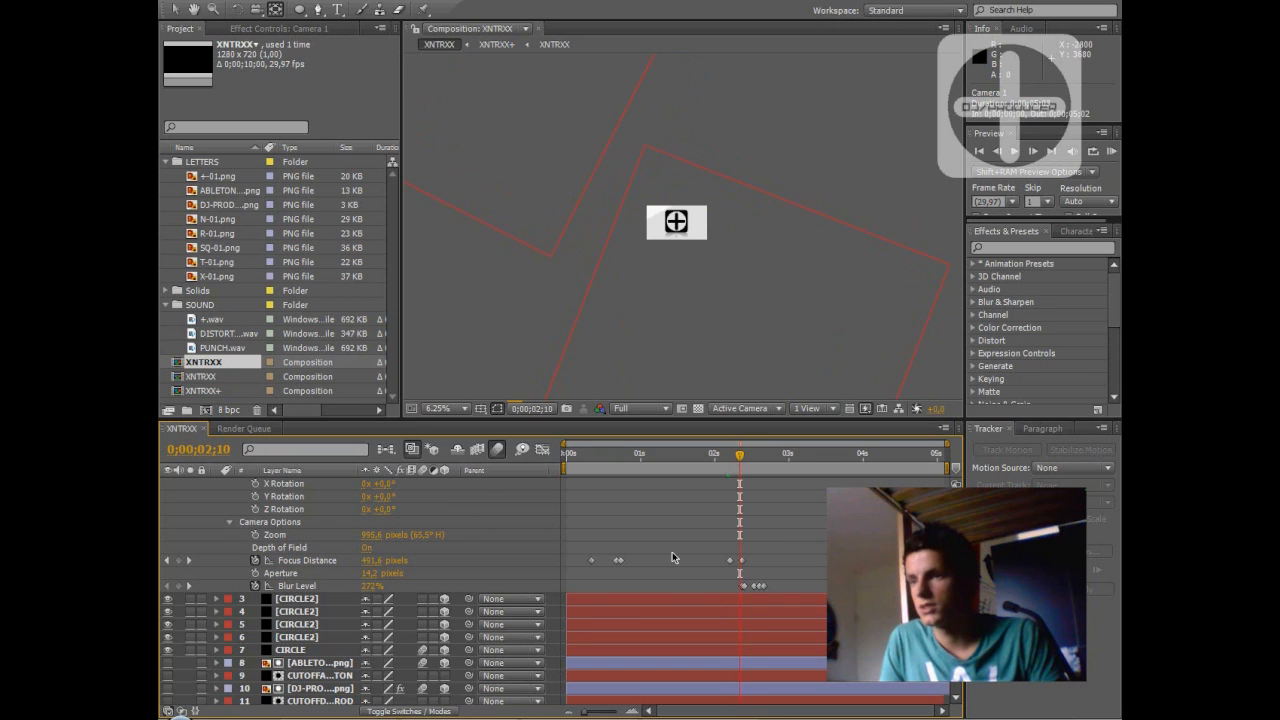
pyautogui.moveTo(743, 462)
pyautogui.mouseDown()
pyautogui.moveTo(755, 462)
pyautogui.moveTo(727, 464)
pyautogui.moveTo(762, 462)
pyautogui.moveTo(727, 464)
pyautogui.mouseUp()
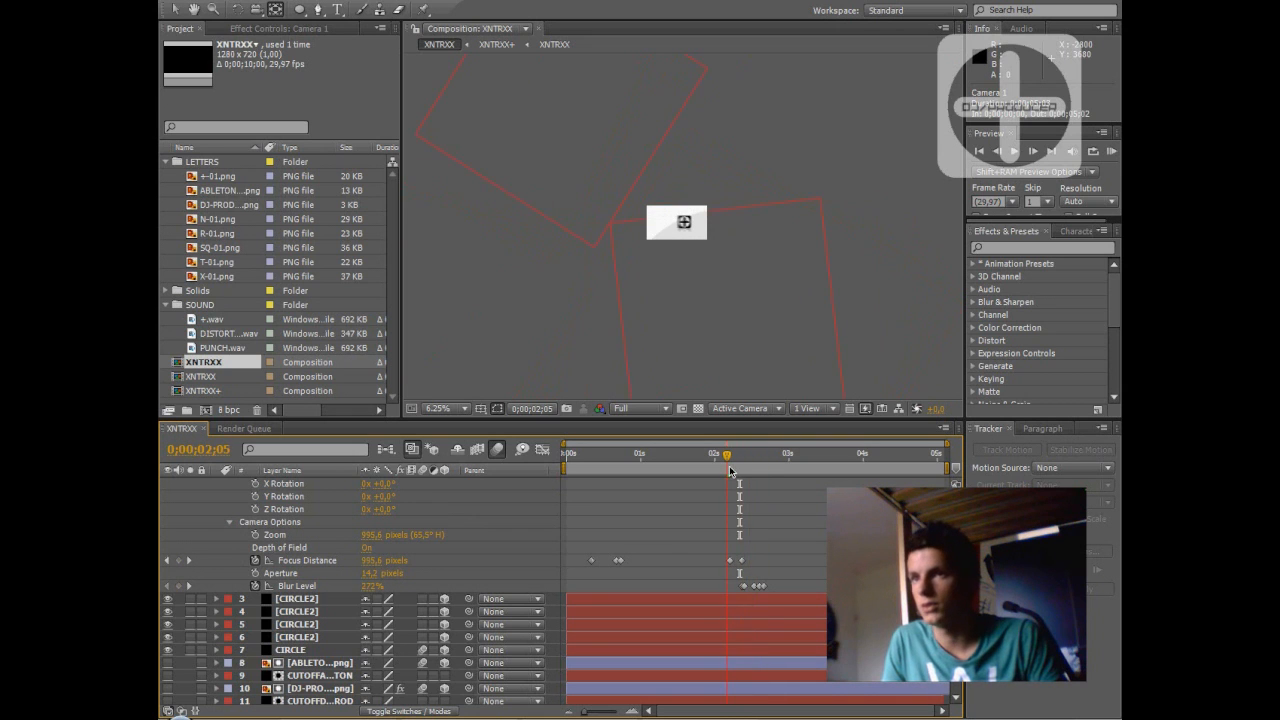
pyautogui.scroll(3, 241, 529)
pyautogui.click(216, 496)
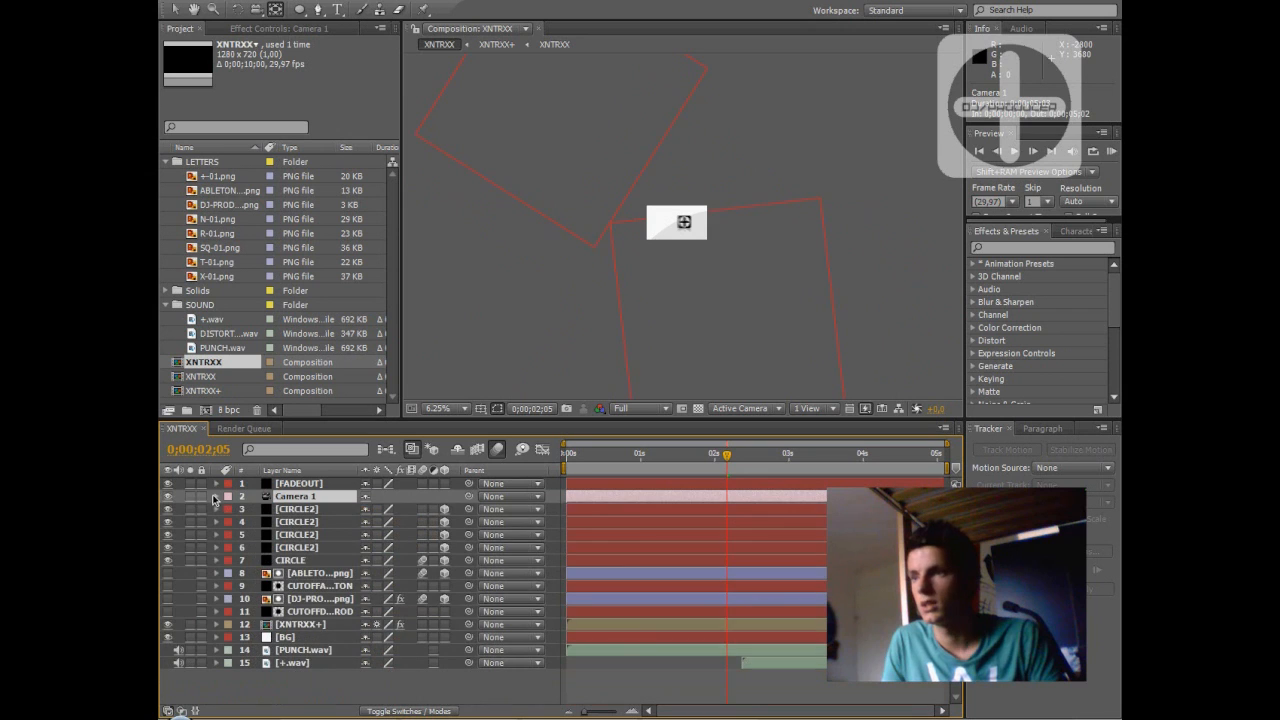
# Step: Scrub the camera animation from 0;00;01;11 to 0;00;04;29 with Camera 1 expanded, then select the FADEOUT layer and collapse Camera 1
pyautogui.moveTo(729, 460); pyautogui.dragTo(670, 457)
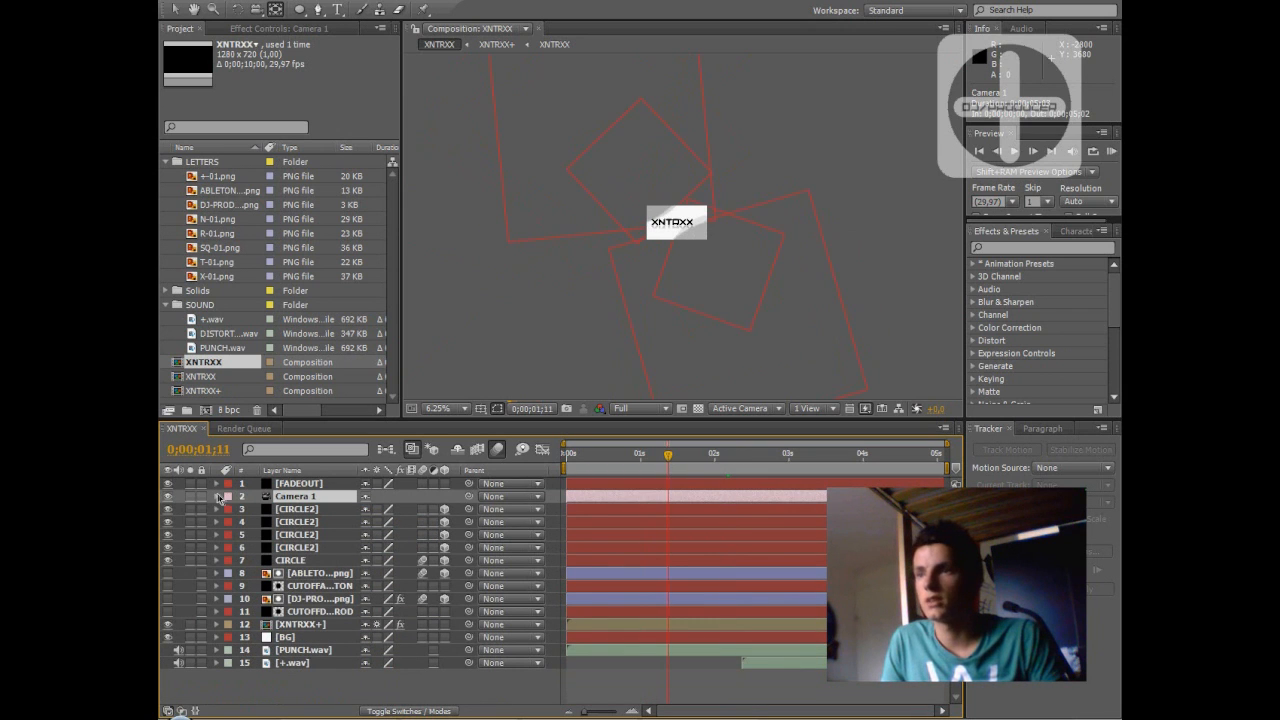
pyautogui.click(216, 496)
pyautogui.moveTo(668, 455); pyautogui.dragTo(935, 476)
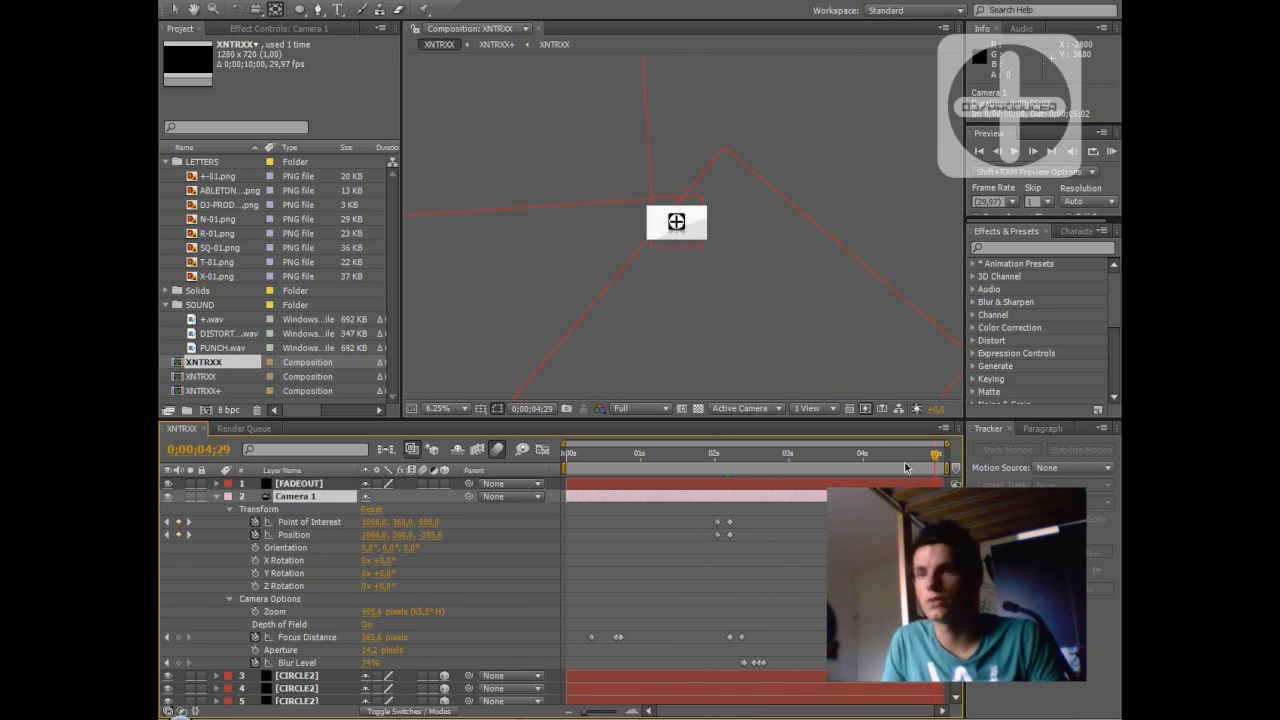
pyautogui.click(290, 484)
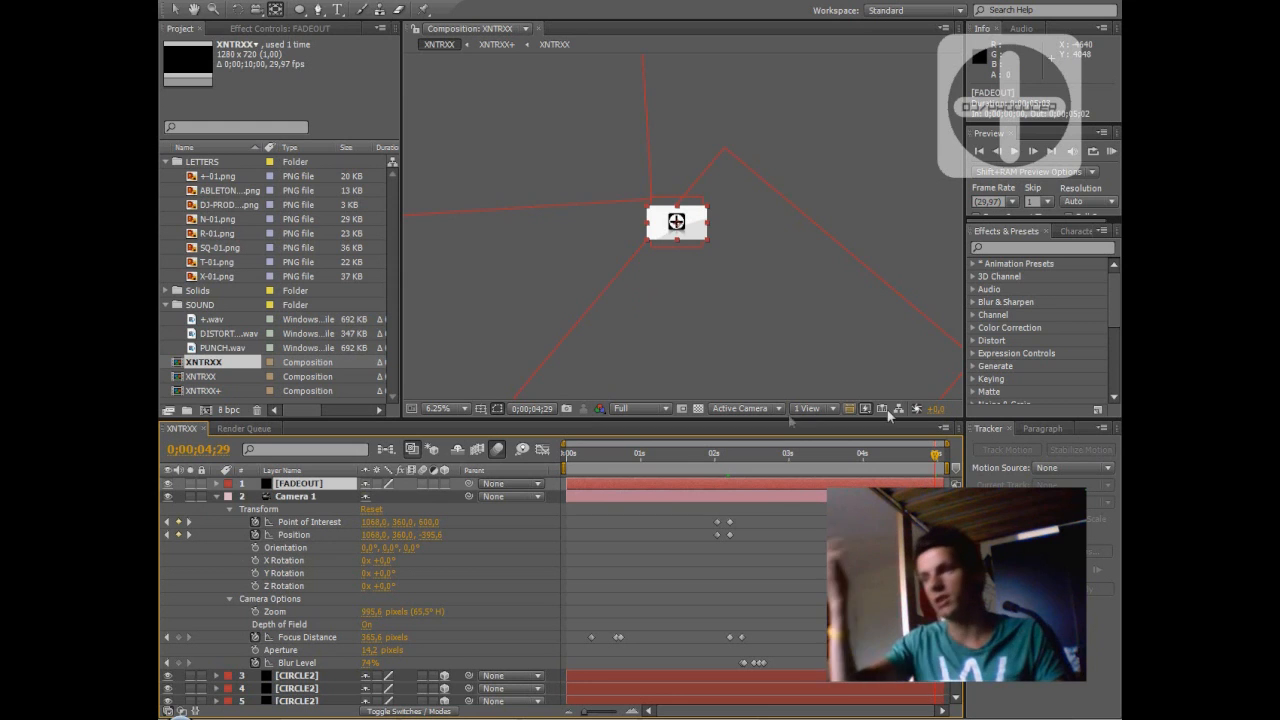
pyautogui.click(216, 497)
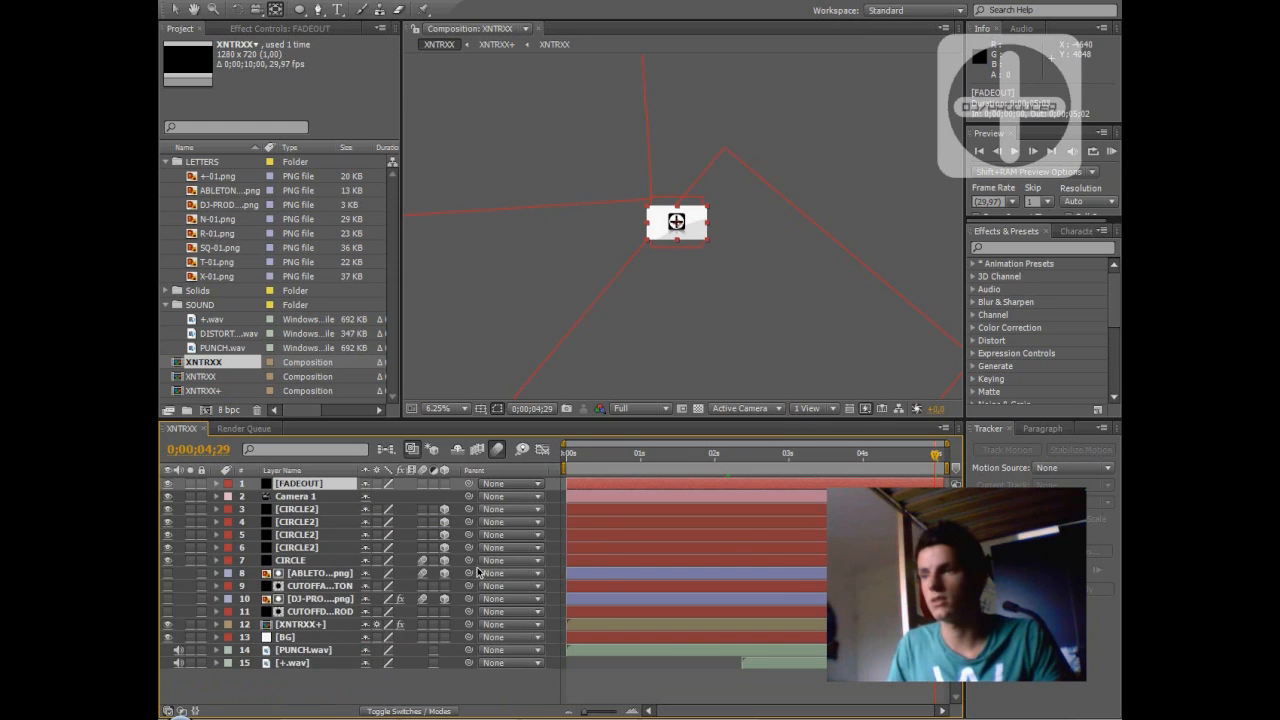